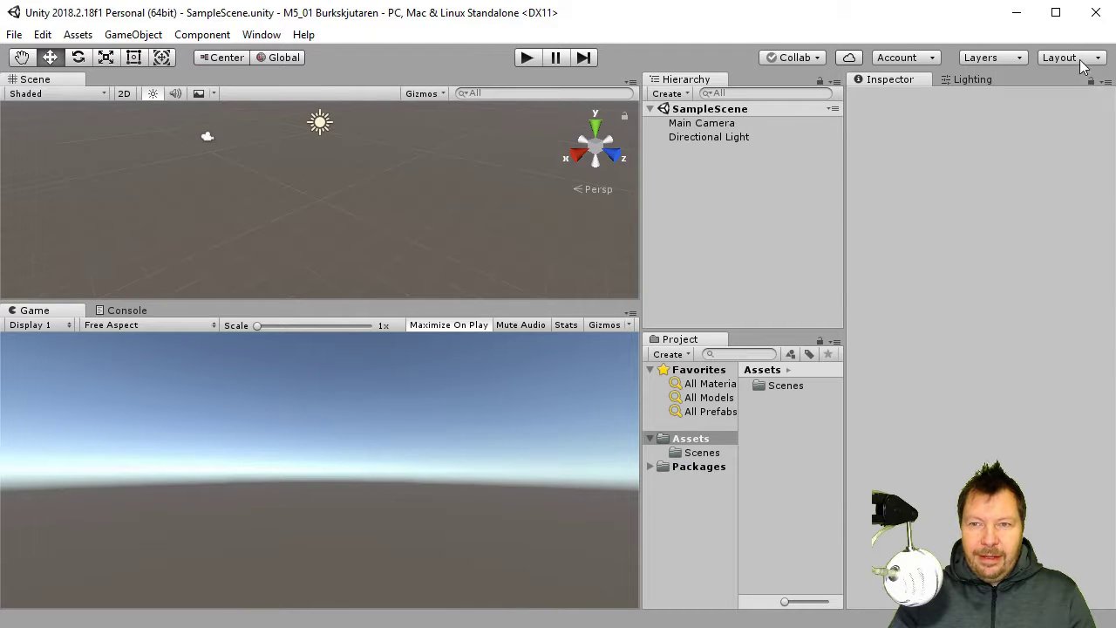
# - Switch the editor to the saved custom window layout
pyautogui.click(1085, 61)
pyautogui.click(1090, 115)
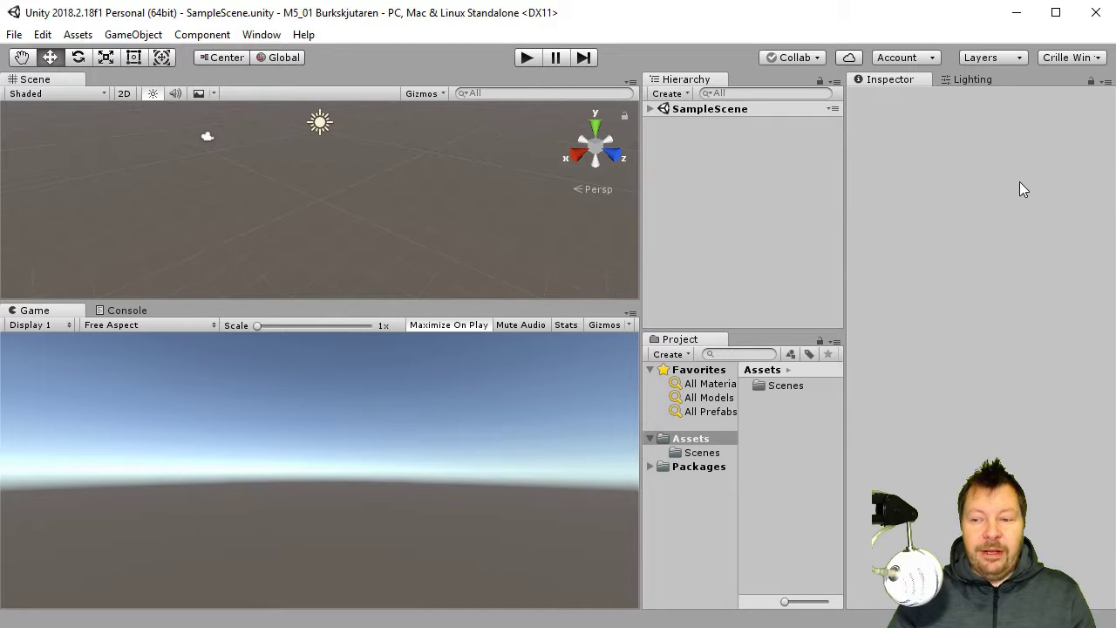
# - Import all contents of the custom package FirstPersonCharacter.unitypackage from the Mina UnityAssets folder under kurser, Spelutveckling i 3D-miljö
pyautogui.click(14, 34)
pyautogui.moveTo(50, 39)
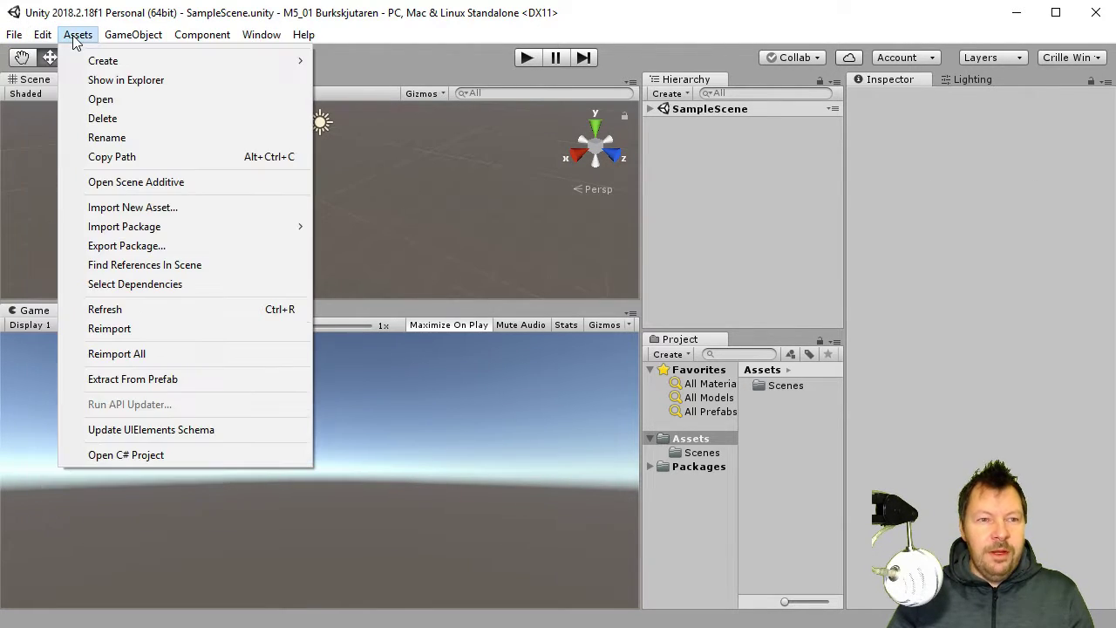
pyautogui.moveTo(197, 228)
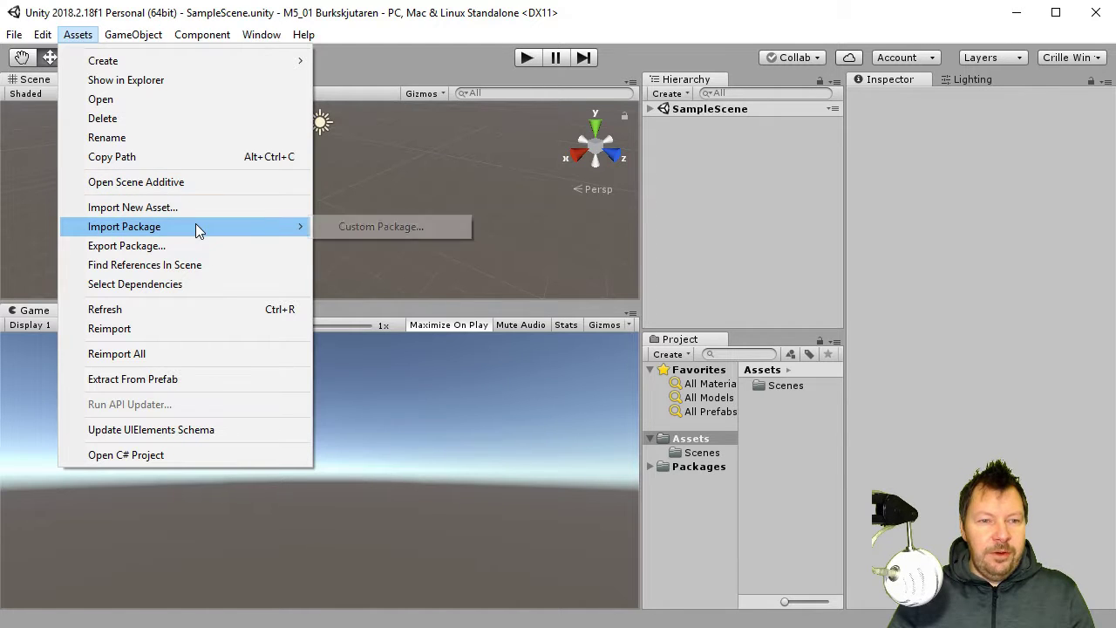
pyautogui.click(381, 226)
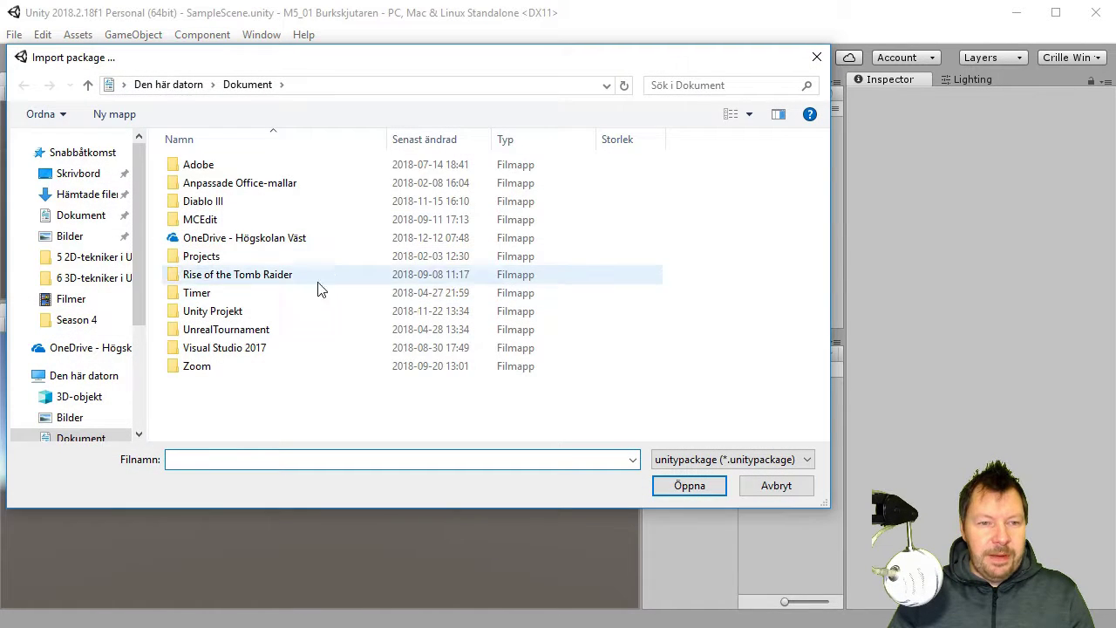
pyautogui.doubleClick(216, 237)
pyautogui.doubleClick(222, 282)
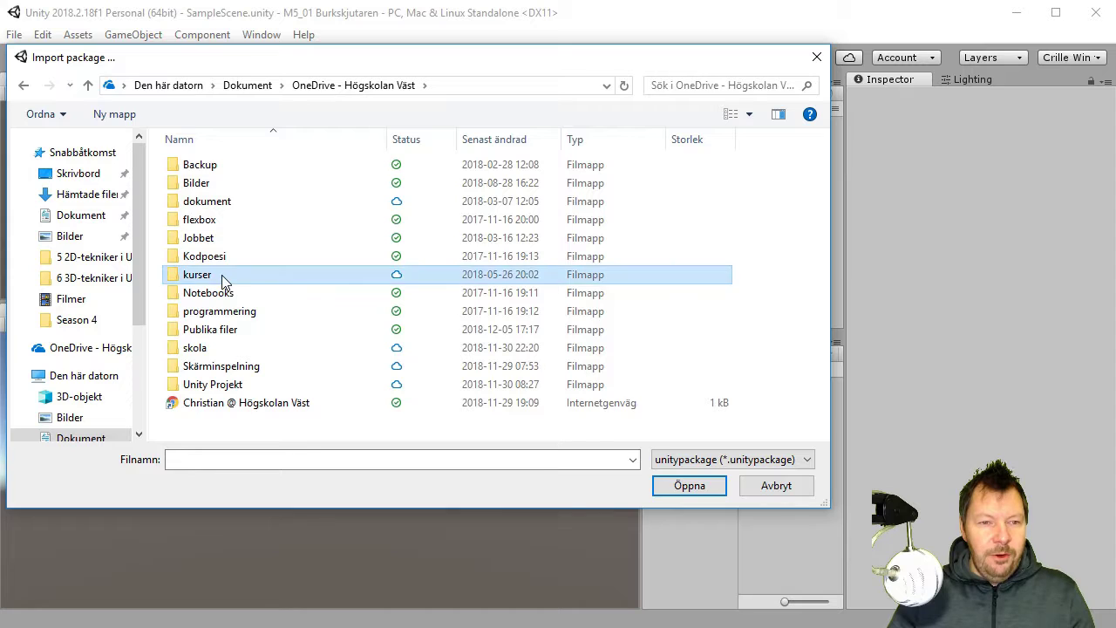
pyautogui.doubleClick(239, 311)
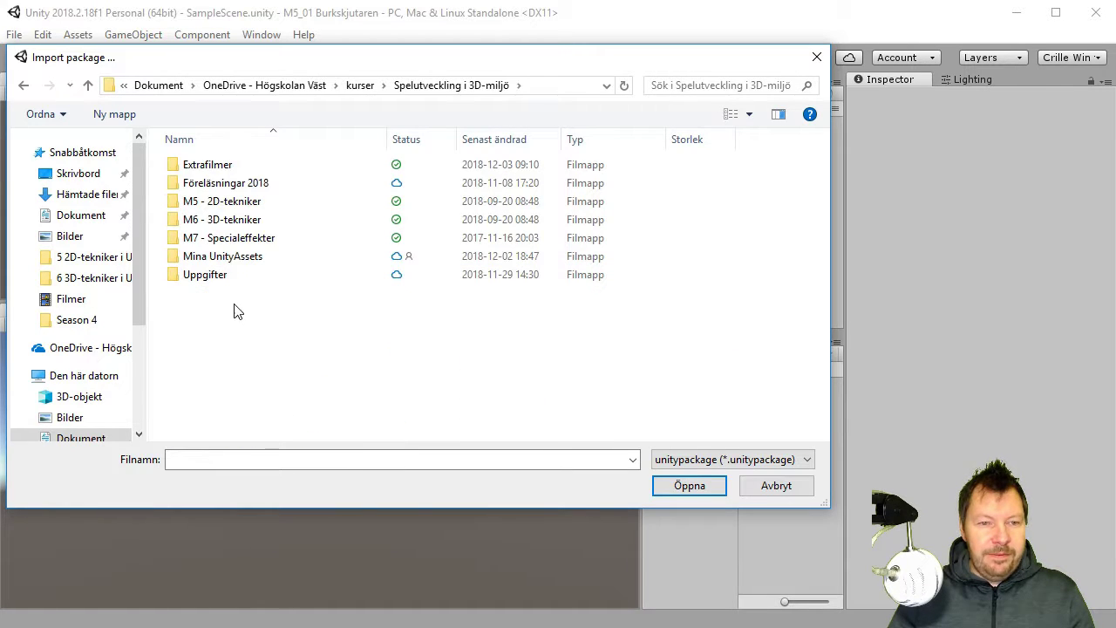
pyautogui.doubleClick(215, 264)
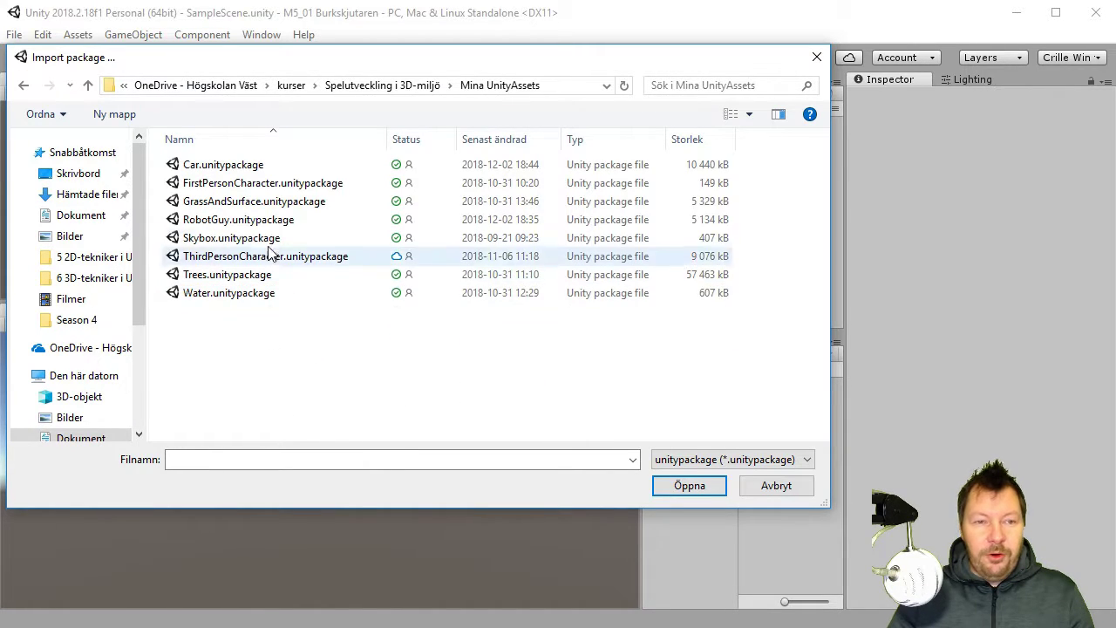
pyautogui.click(246, 183)
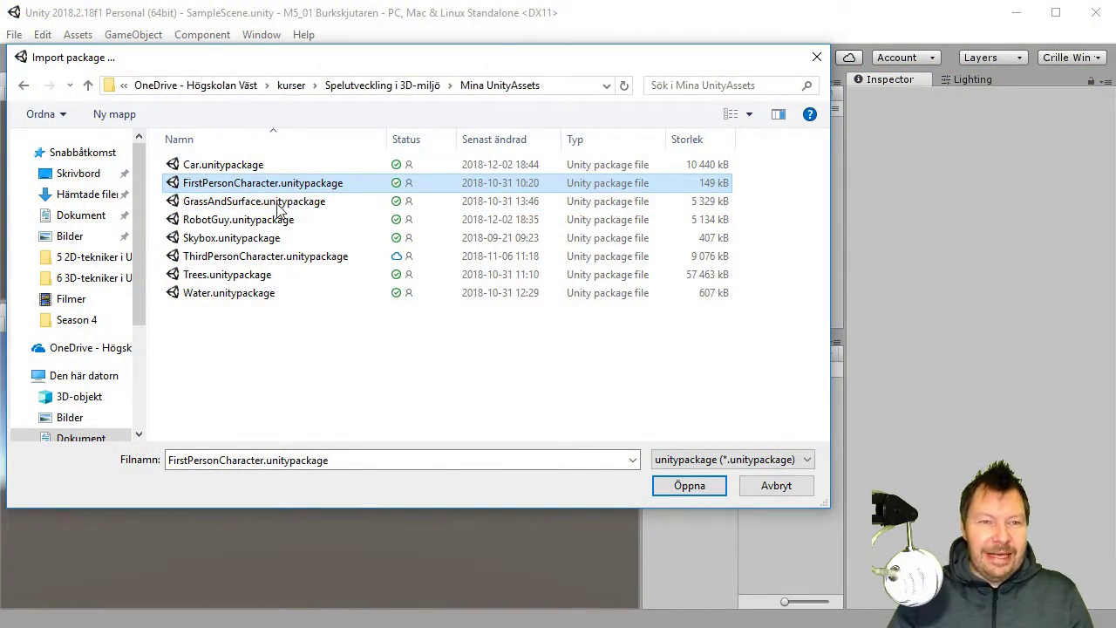
pyautogui.doubleClick(239, 190)
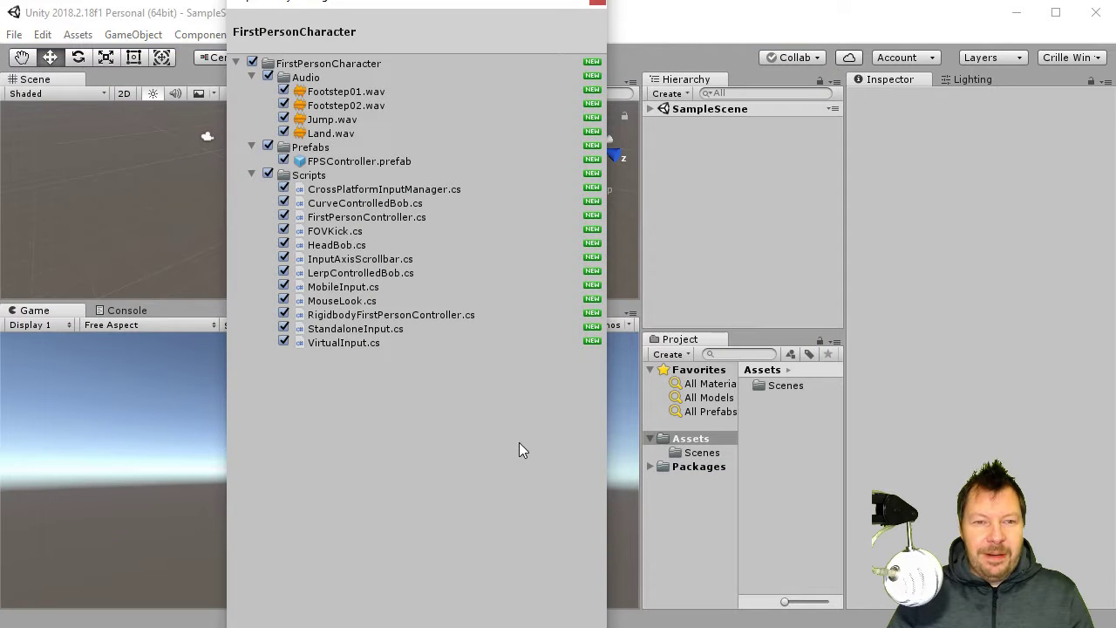
pyautogui.press('Return')
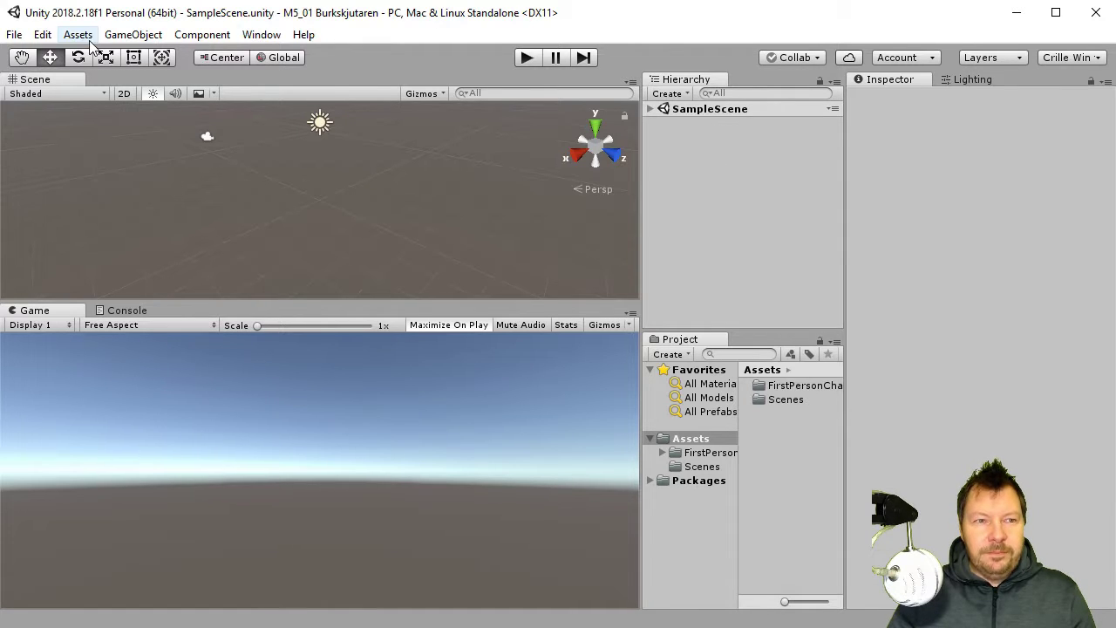
# - Save the current scene under the new name Burkskjutaren in the project's Scenes folder
pyautogui.click(14, 34)
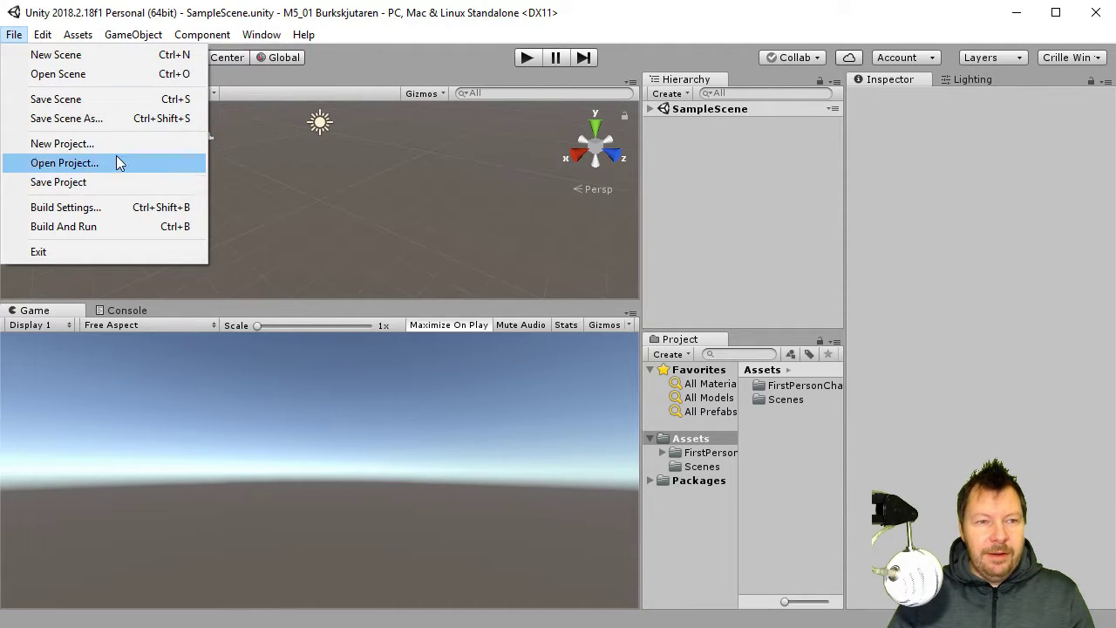
pyautogui.click(92, 117)
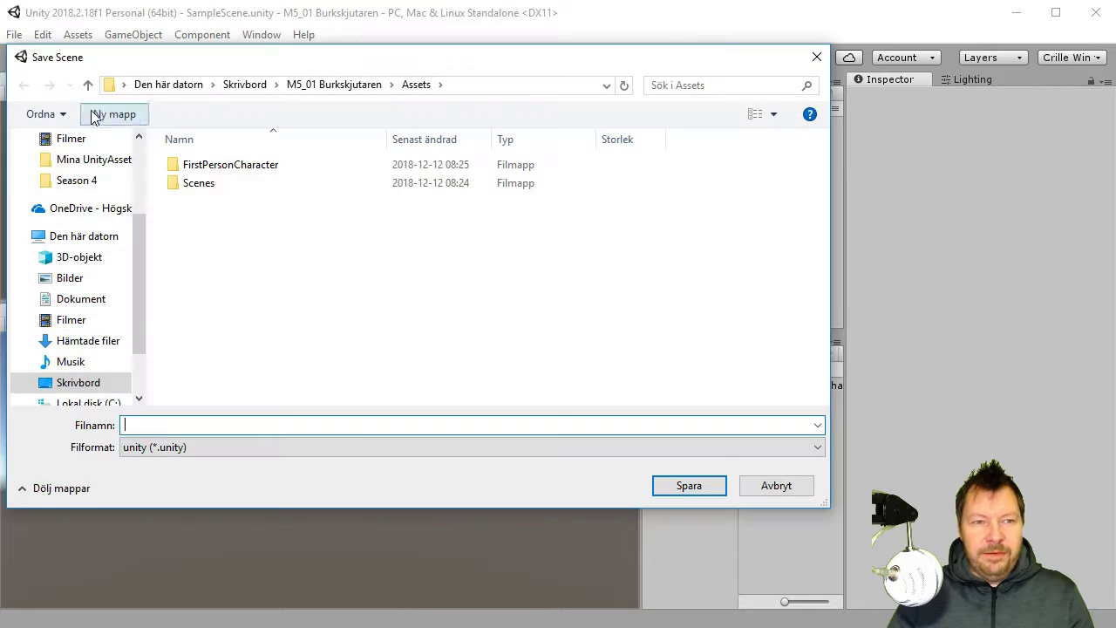
pyautogui.doubleClick(213, 184)
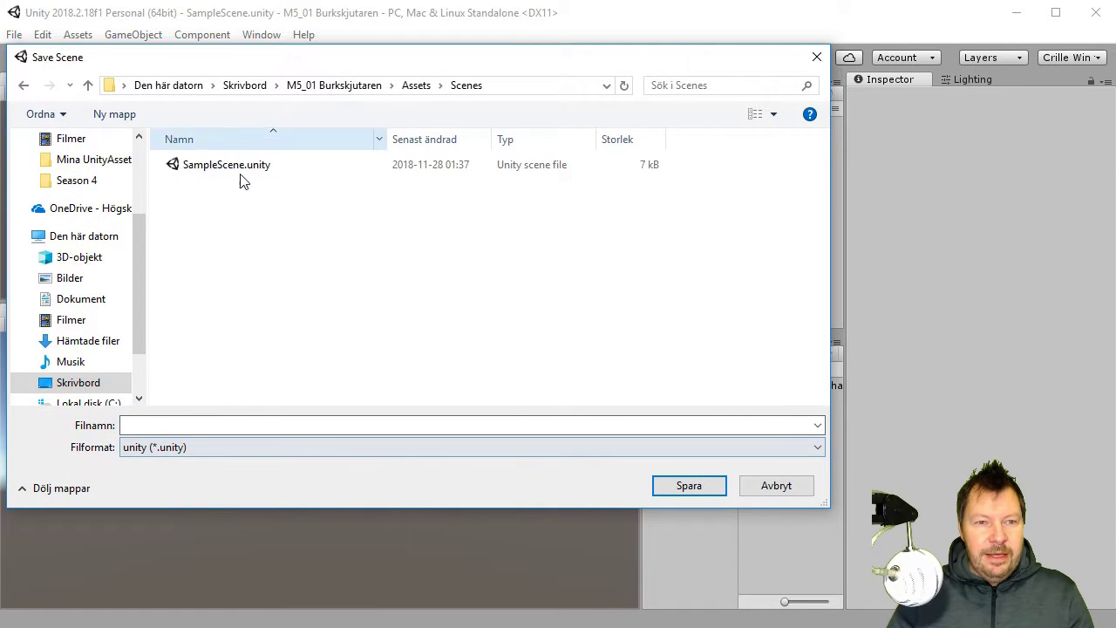
pyautogui.write('B')
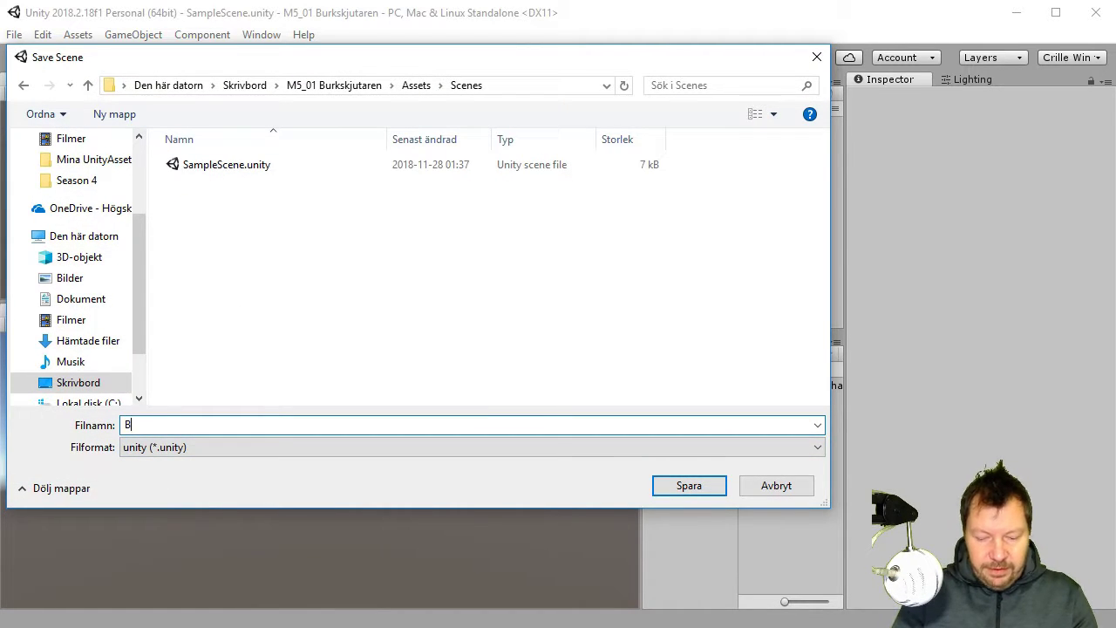
pyautogui.write('urkskjutaren')
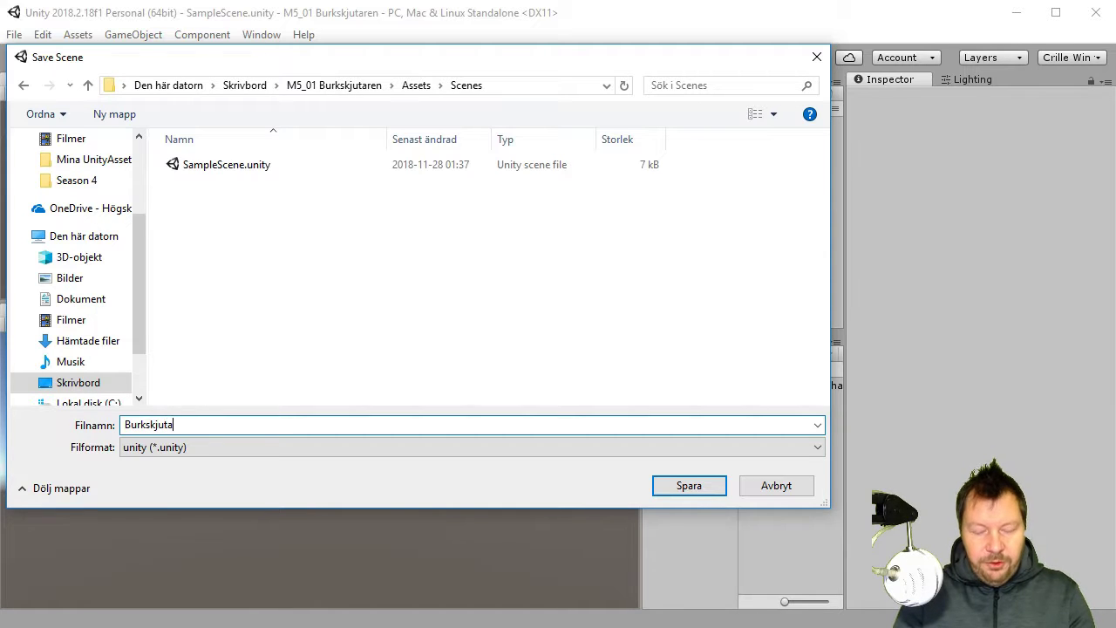
pyautogui.click(689, 485)
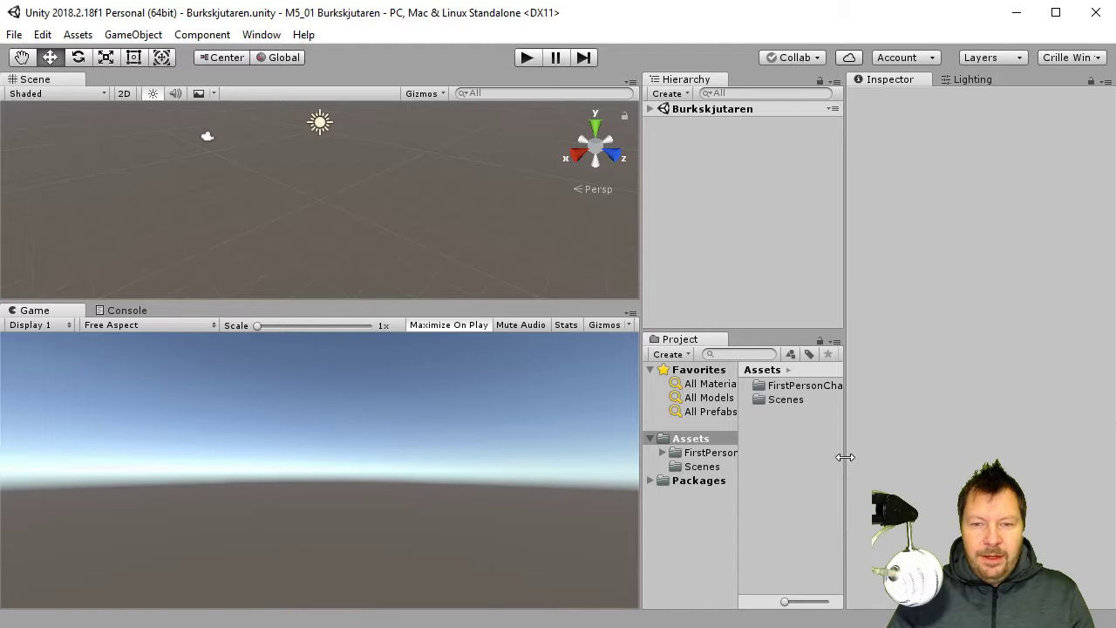
# - Expand the scene's object list and delete the SampleScene asset from the Scenes folder
pyautogui.click(649, 108)
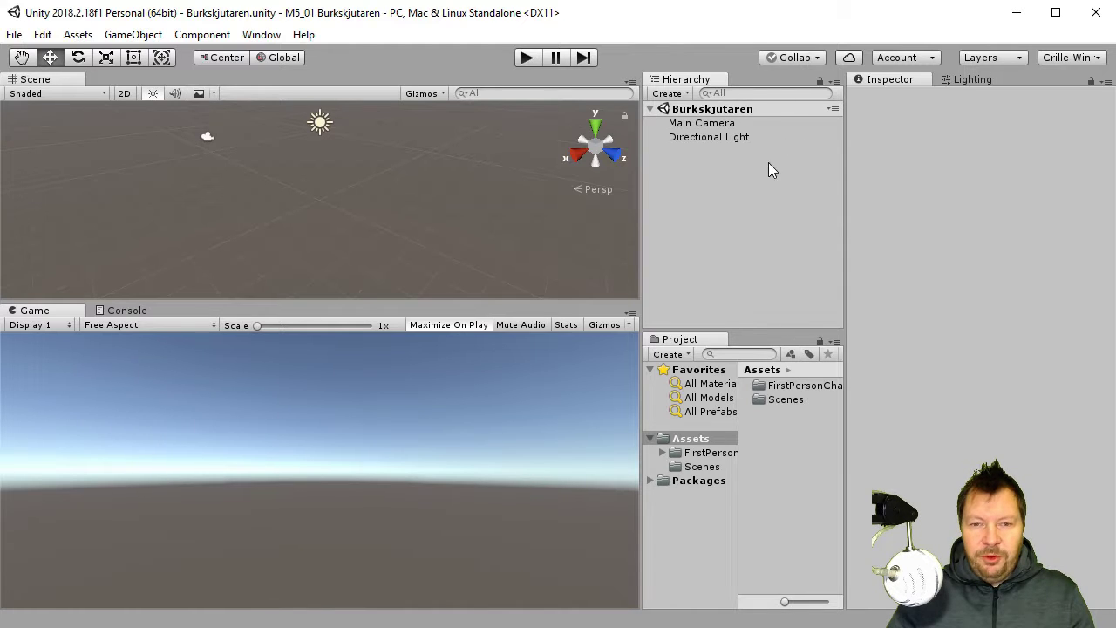
pyautogui.click(702, 467)
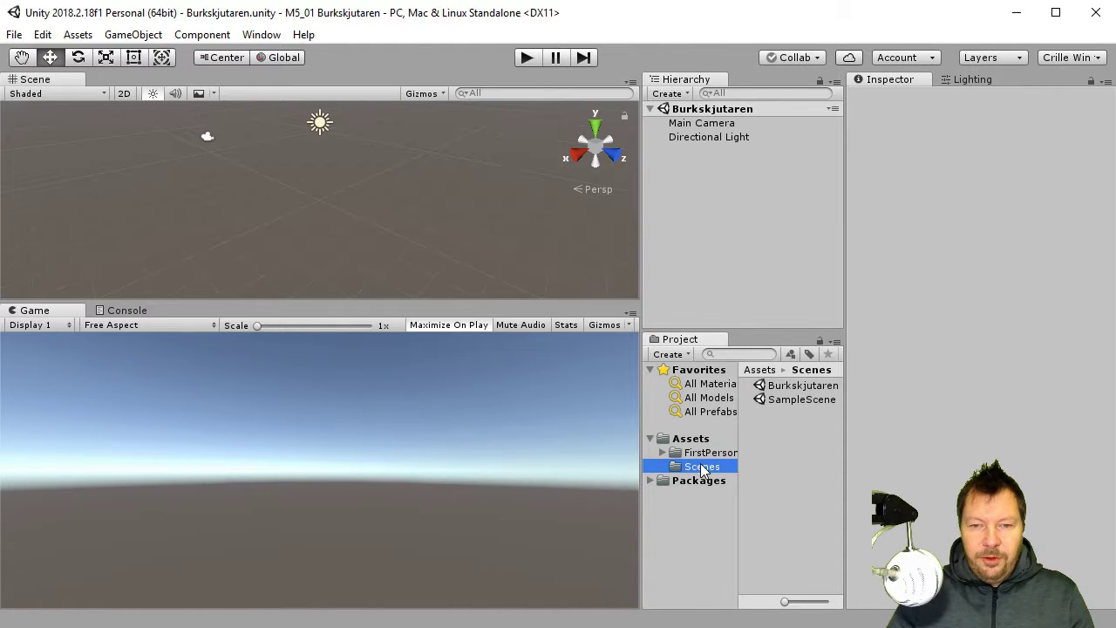
pyautogui.click(804, 400)
pyautogui.rightClick(816, 398)
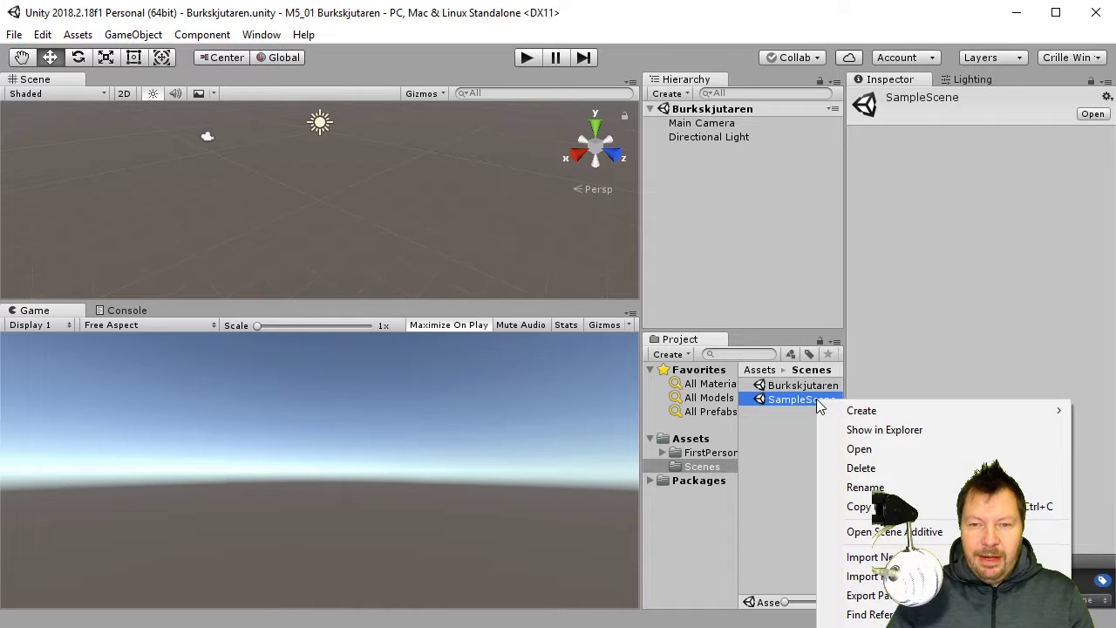
pyautogui.click(885, 472)
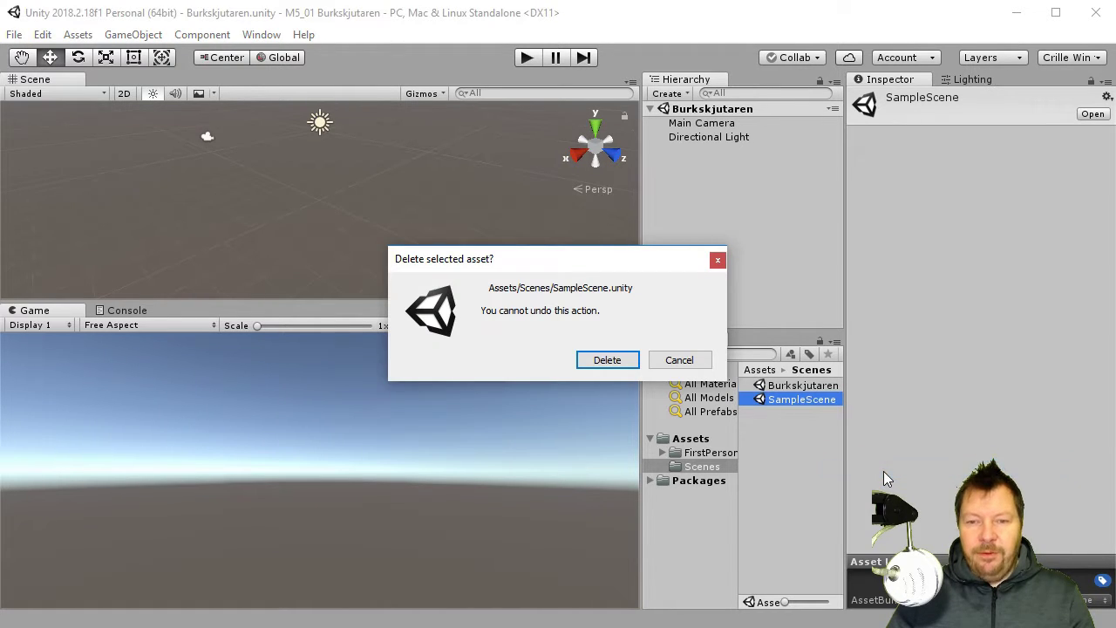
pyautogui.click(613, 361)
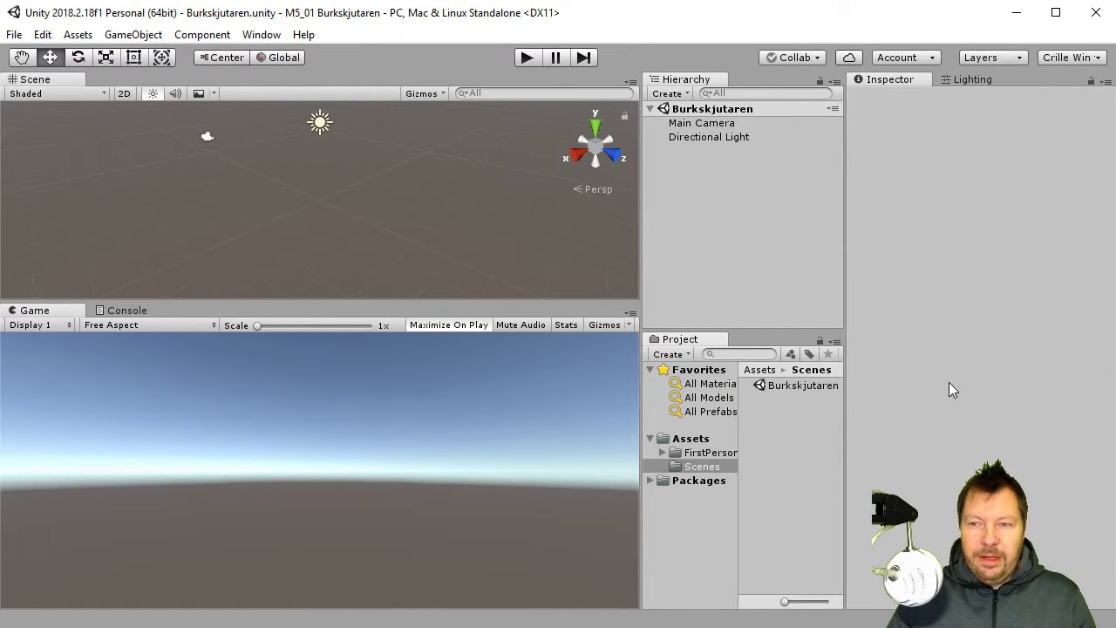
# - Add a 3D plane to the scene and set its X and Z scale to 3
pyautogui.click(670, 94)
pyautogui.moveTo(732, 155)
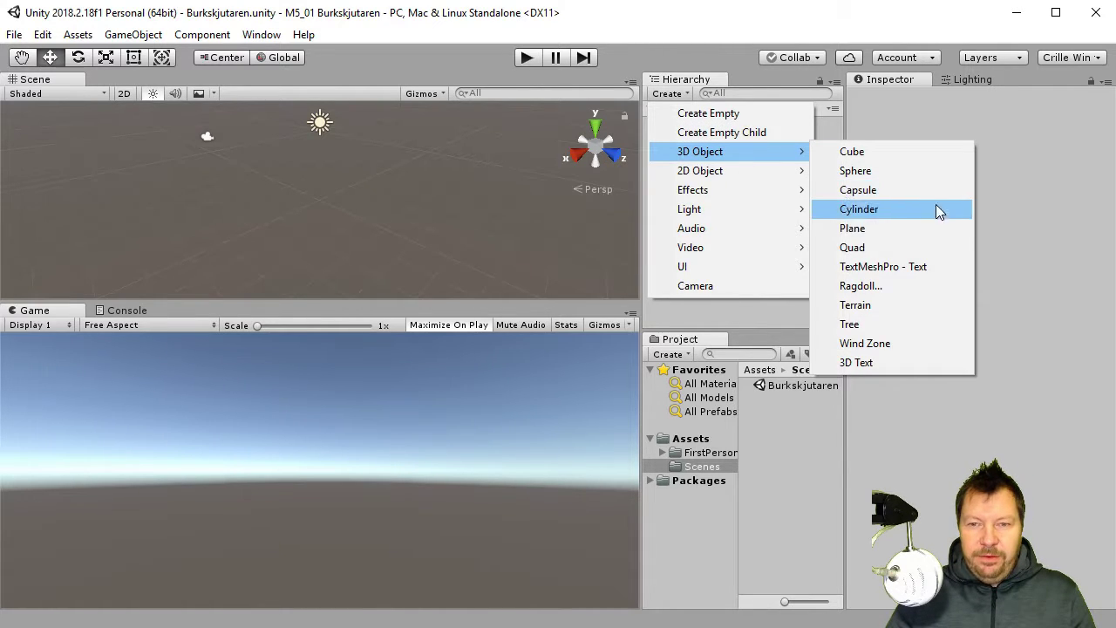
pyautogui.click(886, 228)
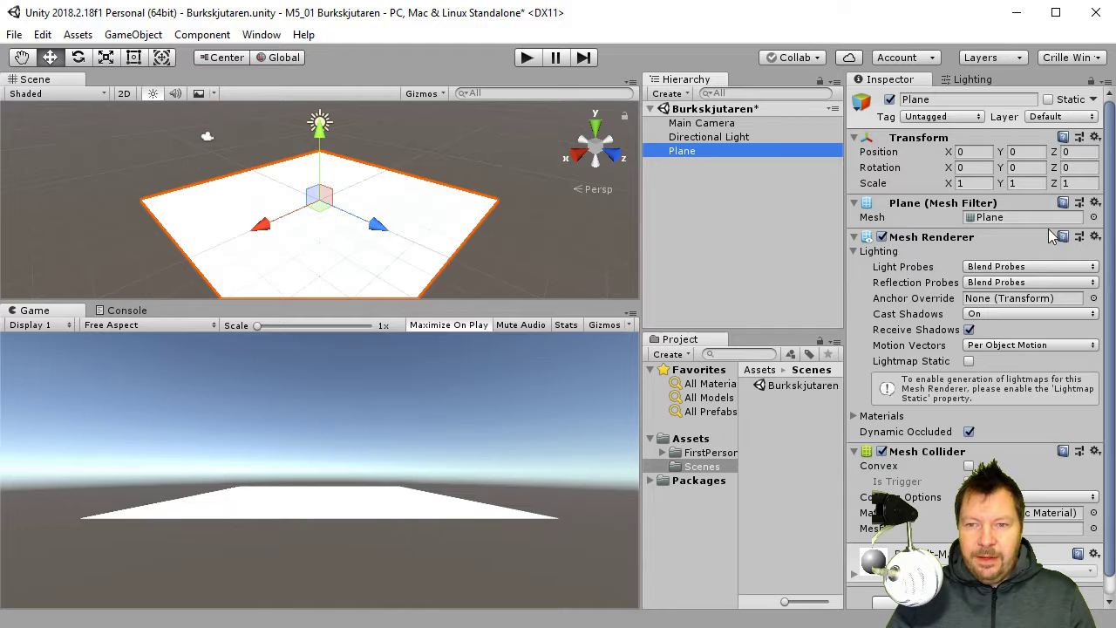
pyautogui.click(945, 184)
pyautogui.write('3')
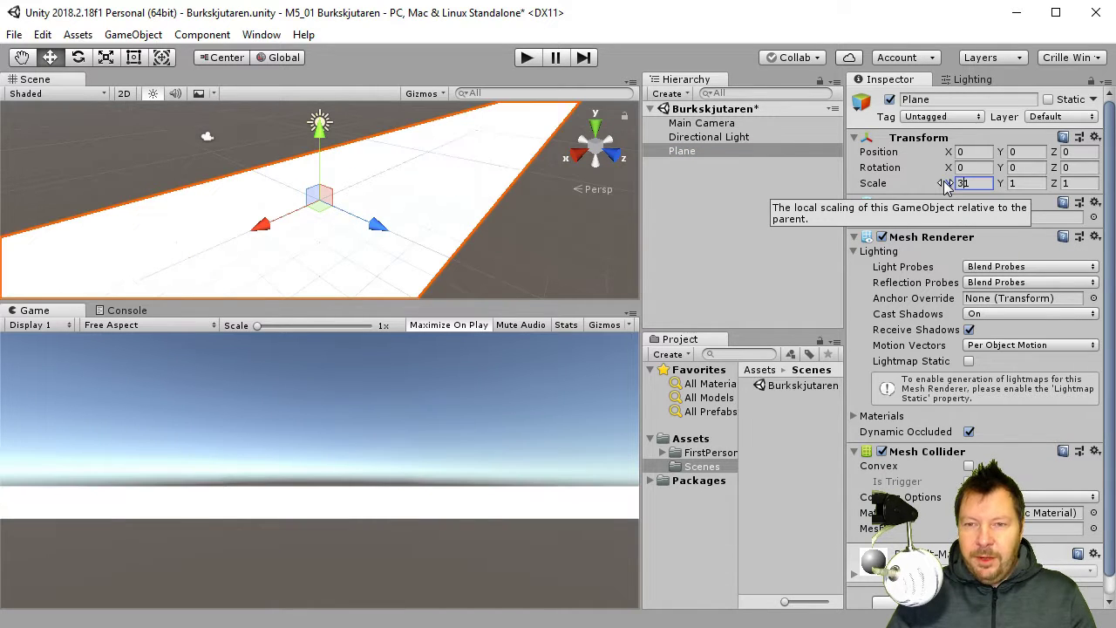
pyautogui.press('Delete')
pyautogui.press('Tab')
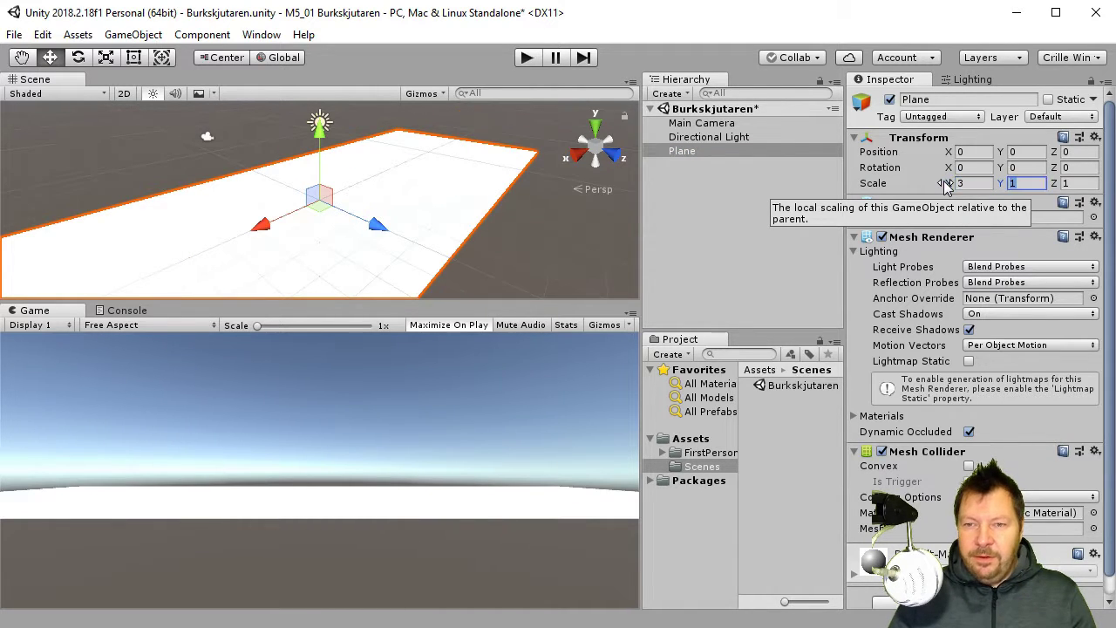
pyautogui.press('Tab')
pyautogui.write('3')
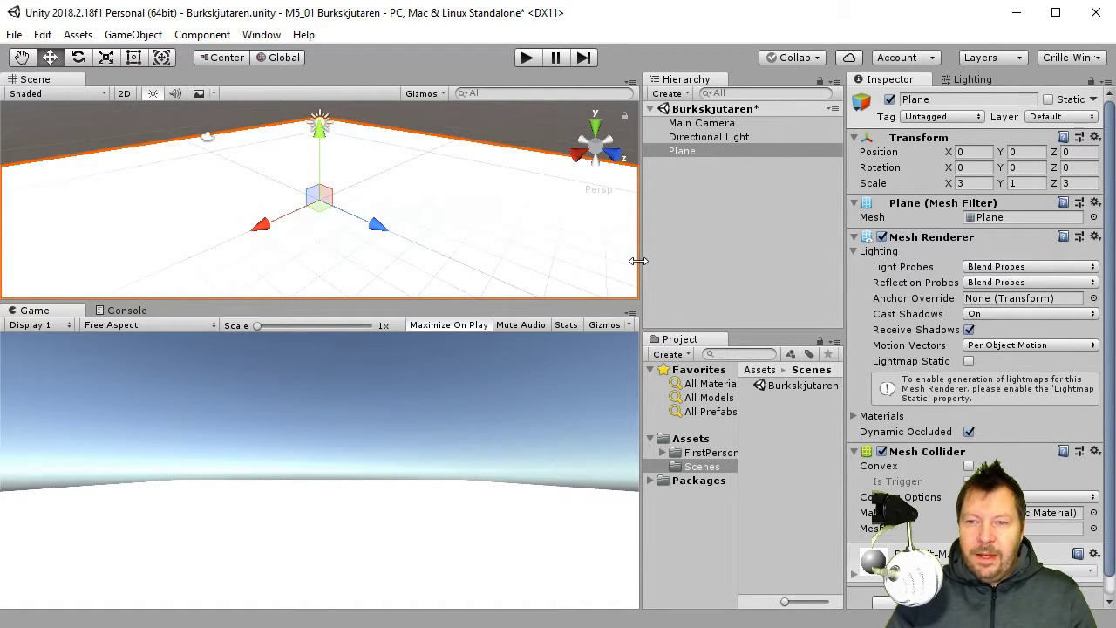
pyautogui.scroll(-3, 321, 225)
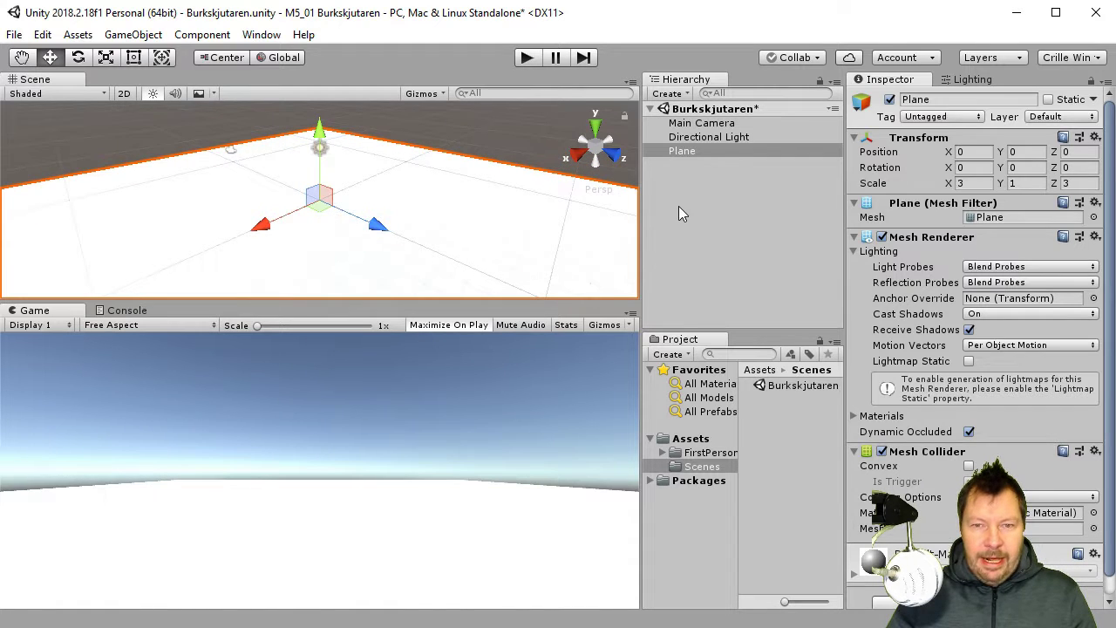
# - Rename the plane object as Marken
pyautogui.click(678, 206)
pyautogui.click(682, 151)
pyautogui.press('F2')
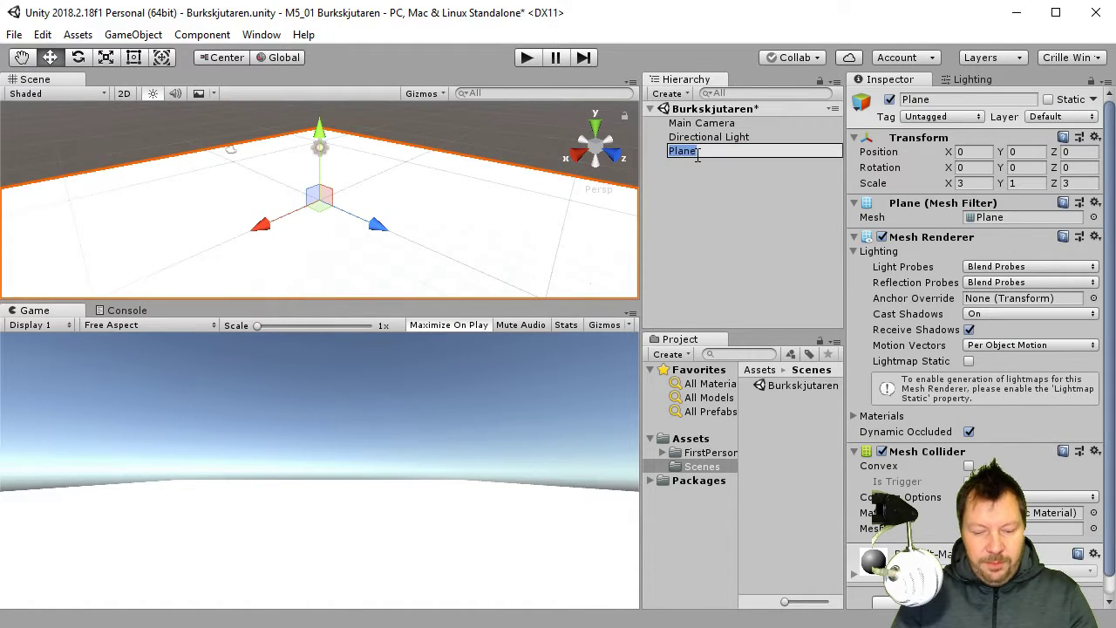
pyautogui.write('MA')
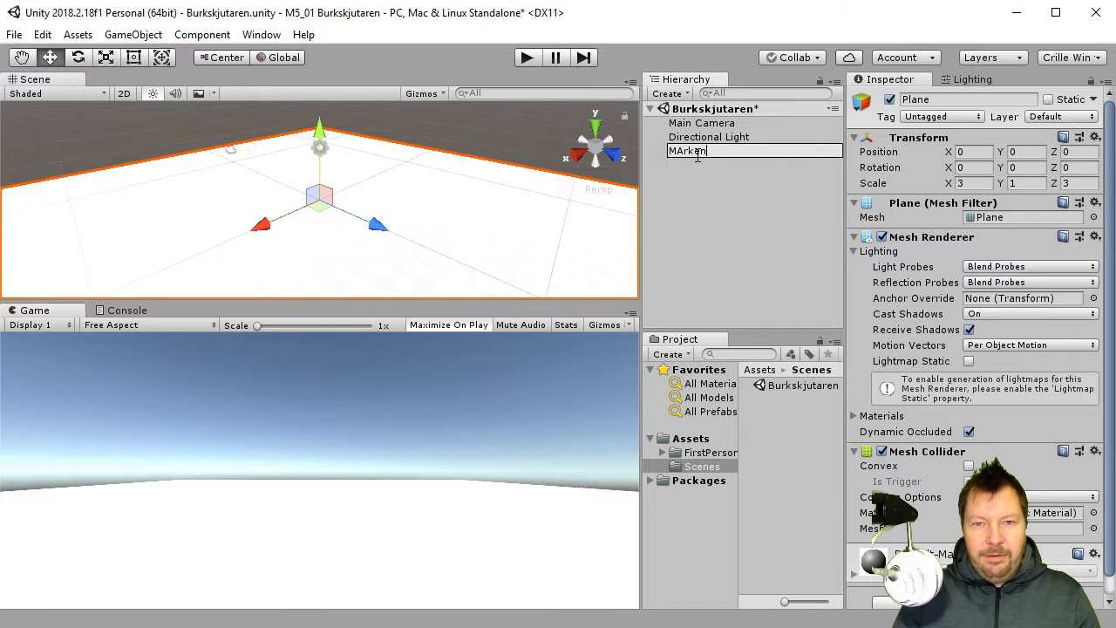
pyautogui.write('rken')
pyautogui.press('Return')
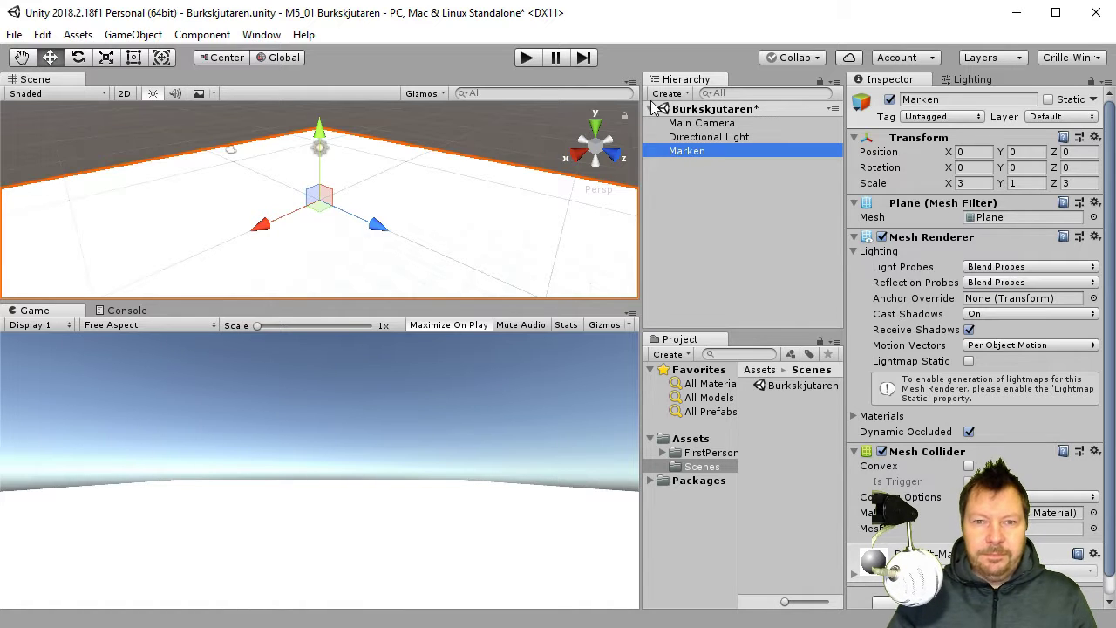
# - Add a 3D cube to the scene and set its scale to 5 in X and 3 in Y
pyautogui.click(685, 94)
pyautogui.moveTo(712, 151)
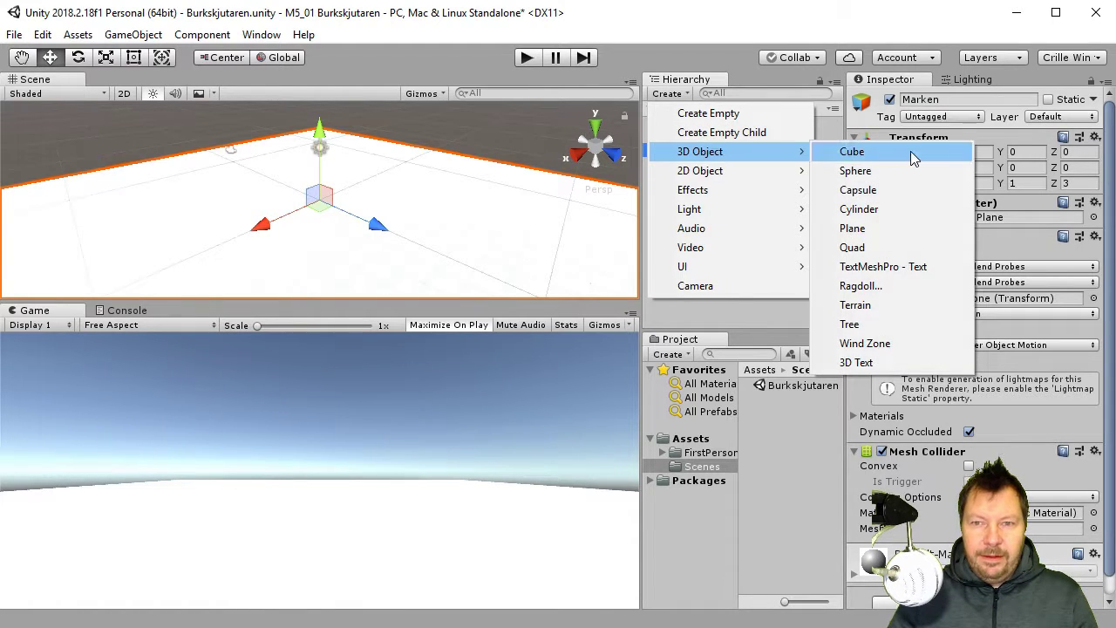
pyautogui.click(912, 158)
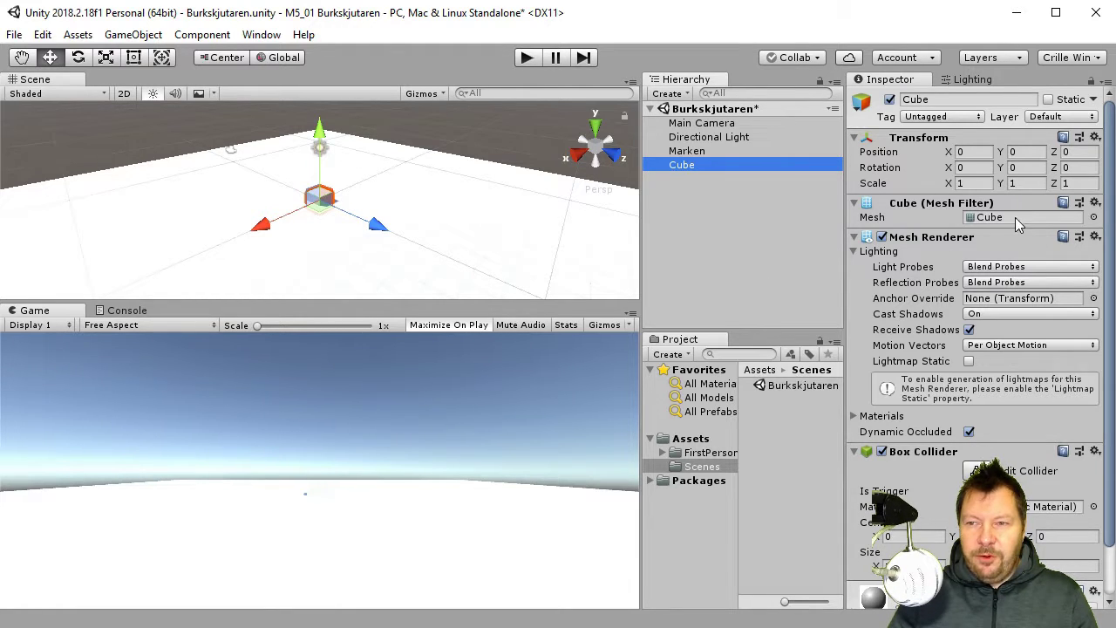
pyautogui.click(962, 183)
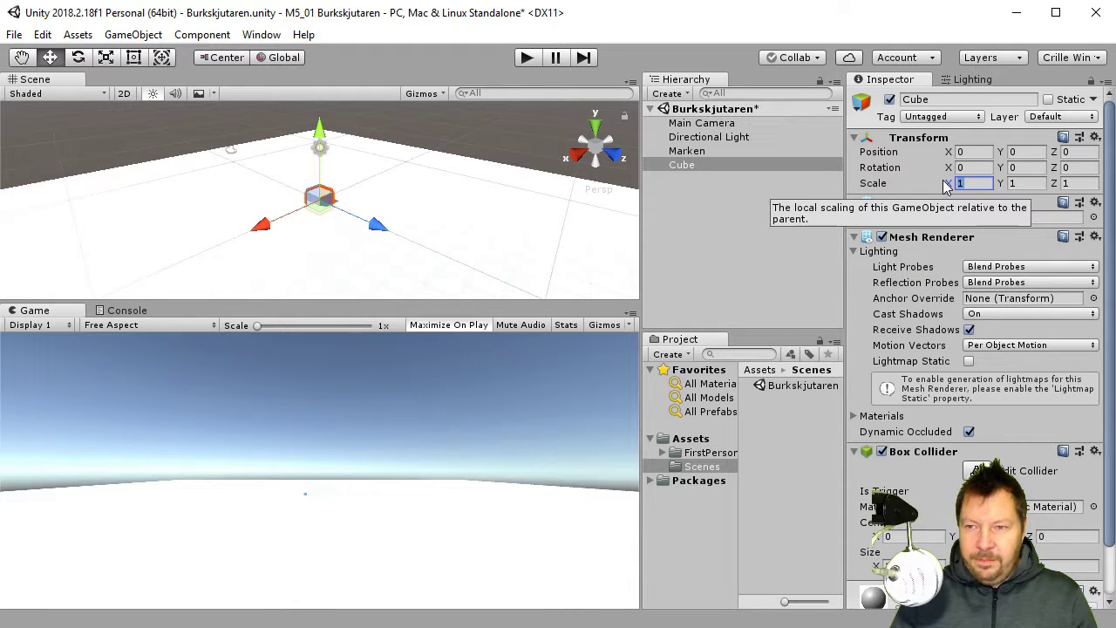
pyautogui.write('5')
pyautogui.press('Tab')
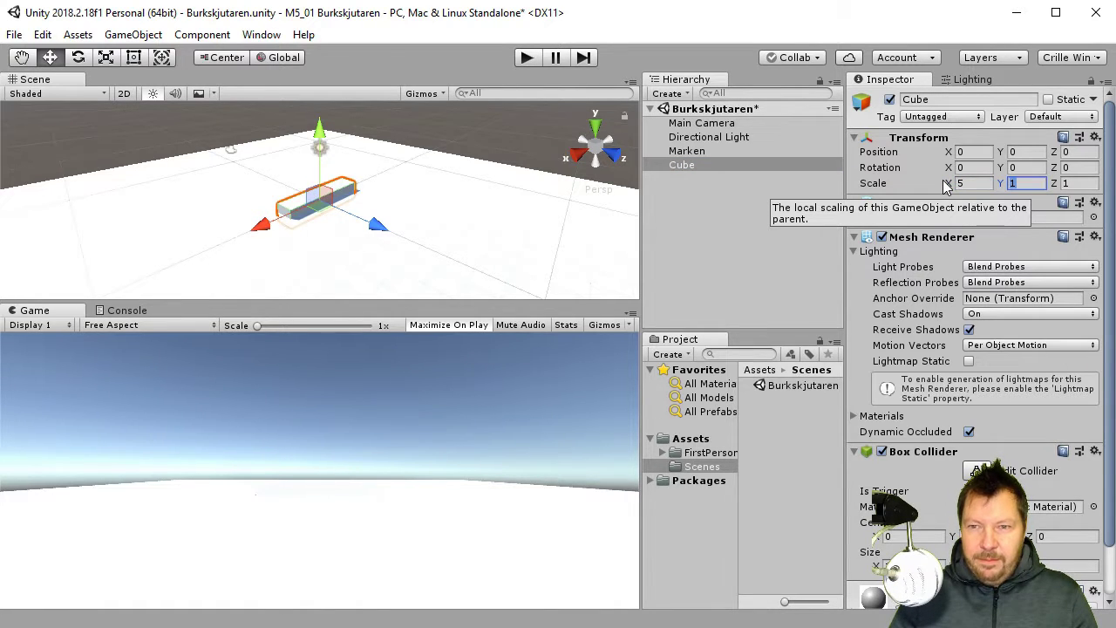
pyautogui.write('3')
pyautogui.press('Tab')
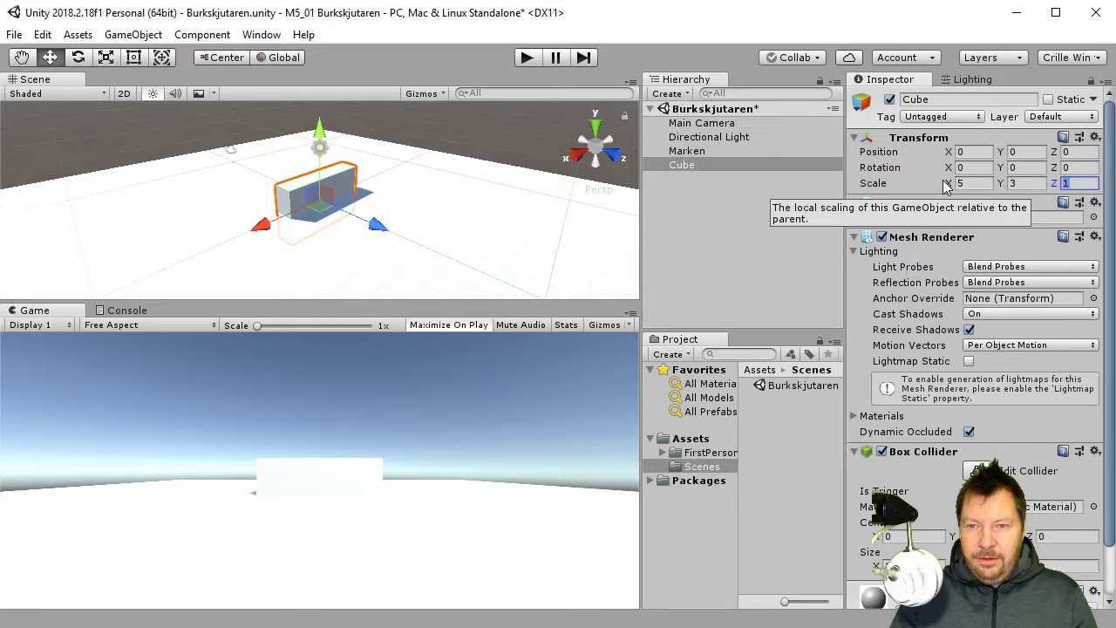
# - Set the cube's Z scale to 0.5
pyautogui.write('0.5')
pyautogui.press('Return')
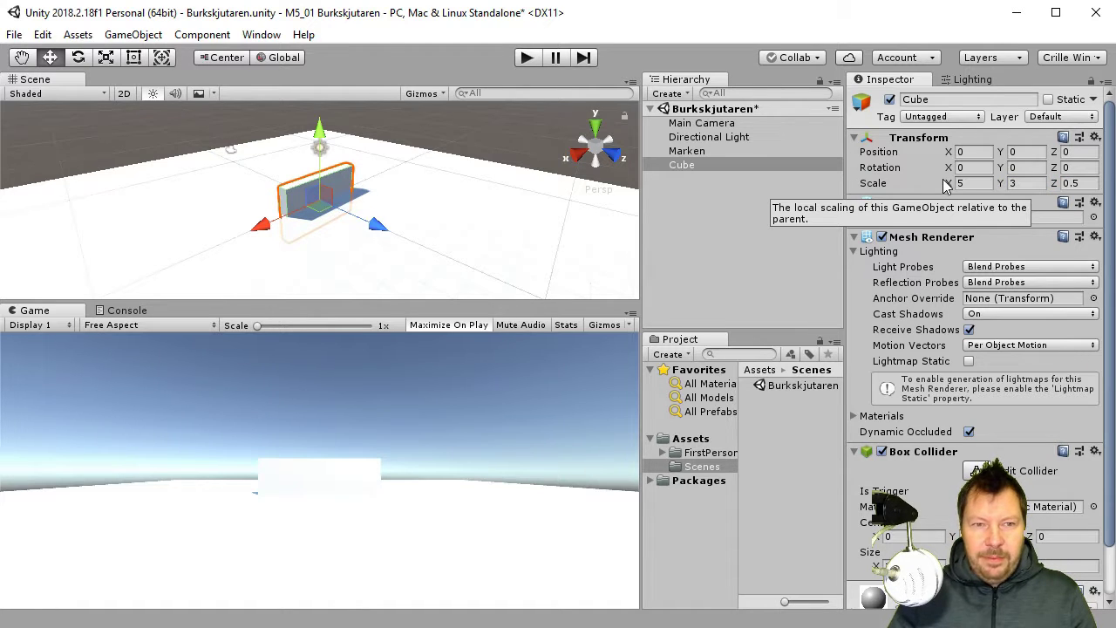
# - Raise the cube to a Y position of 1.5 and move it along Z to about -12.41
pyautogui.moveTo(320, 137); pyautogui.dragTo(321, 111)
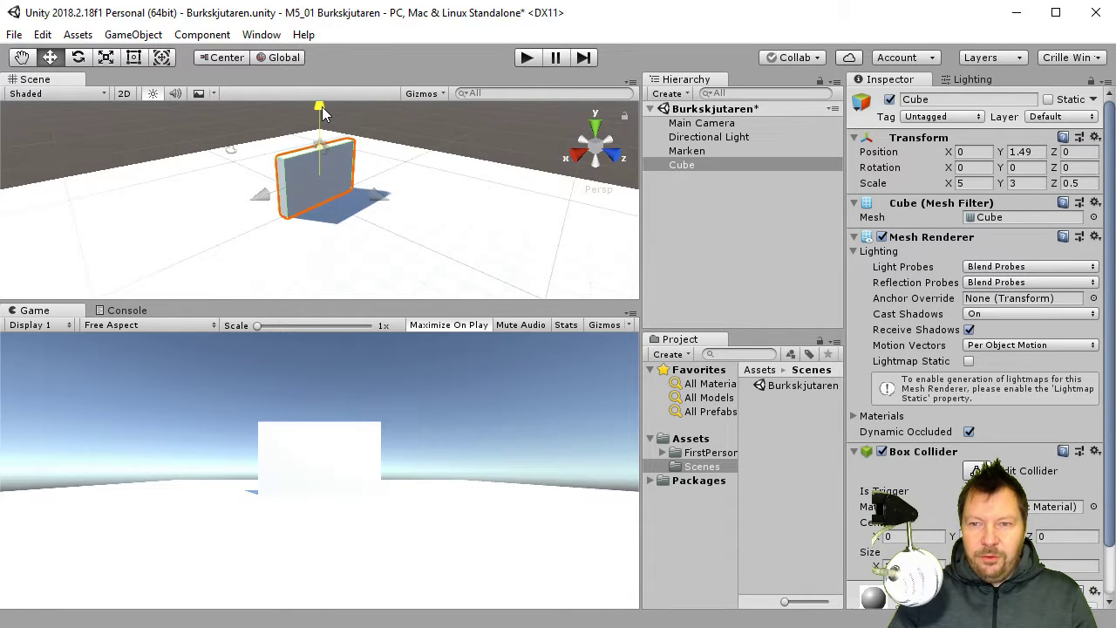
pyautogui.moveTo(322, 106); pyautogui.dragTo(322, 106)
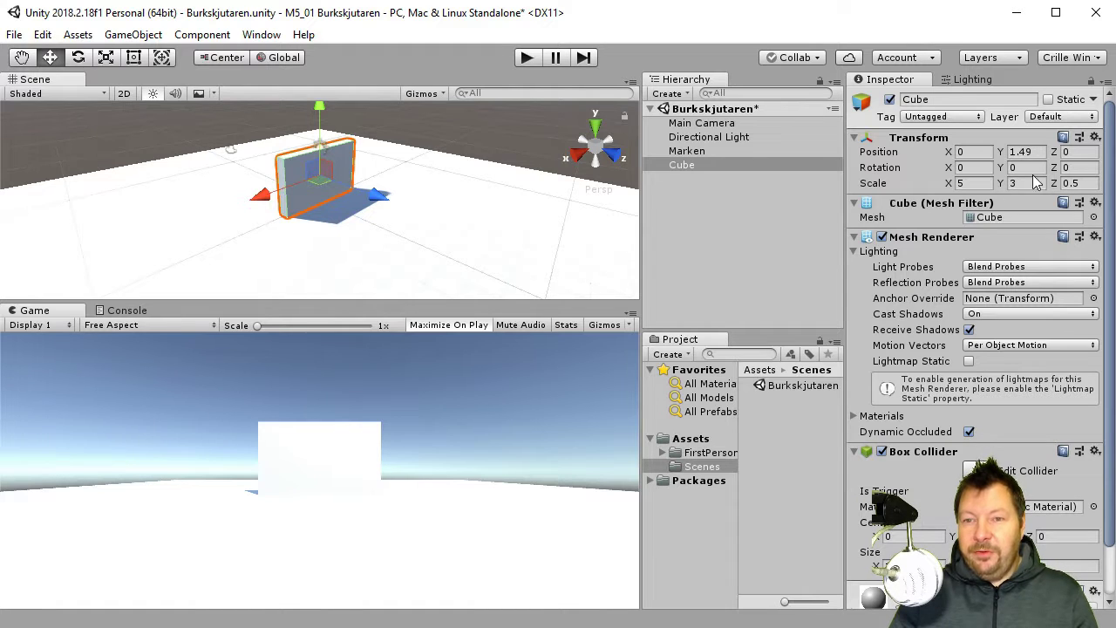
pyautogui.click(1014, 151)
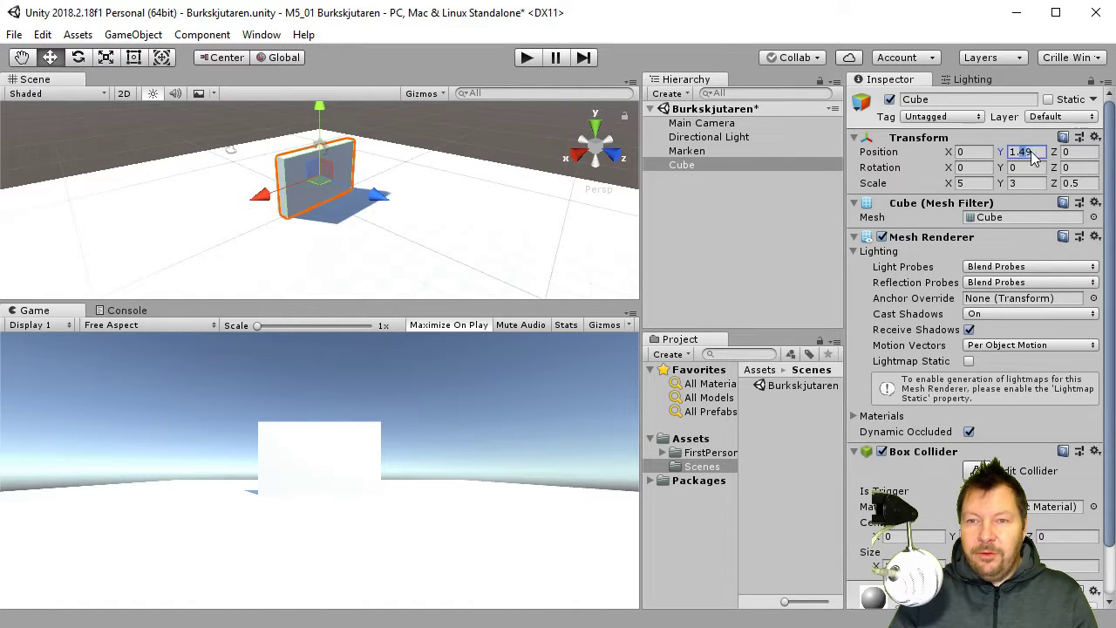
pyautogui.write('1.5')
pyautogui.click(1091, 151)
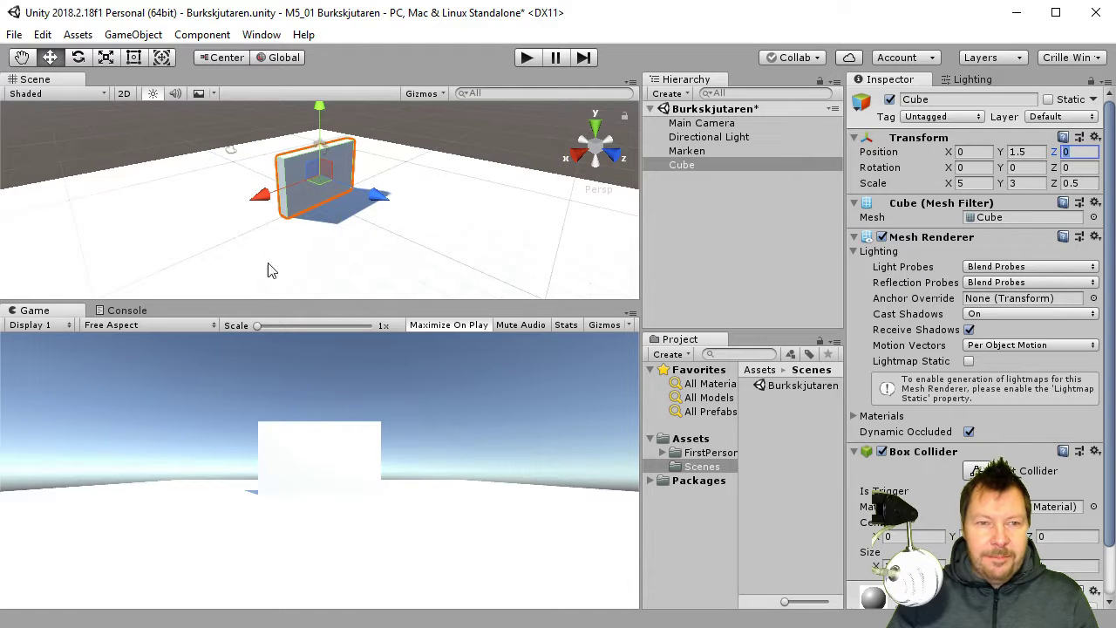
pyautogui.moveTo(378, 196); pyautogui.dragTo(229, 157)
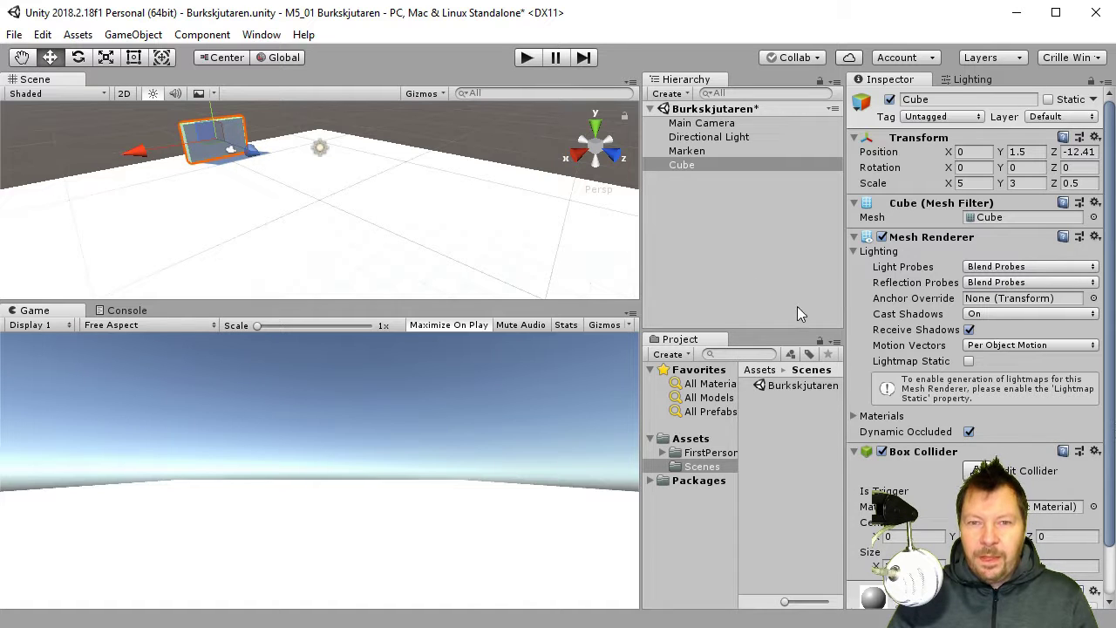
# - Place the FPSController prefab from the first-person package's Prefabs folder onto the ground plane in the scene
pyautogui.click(721, 130)
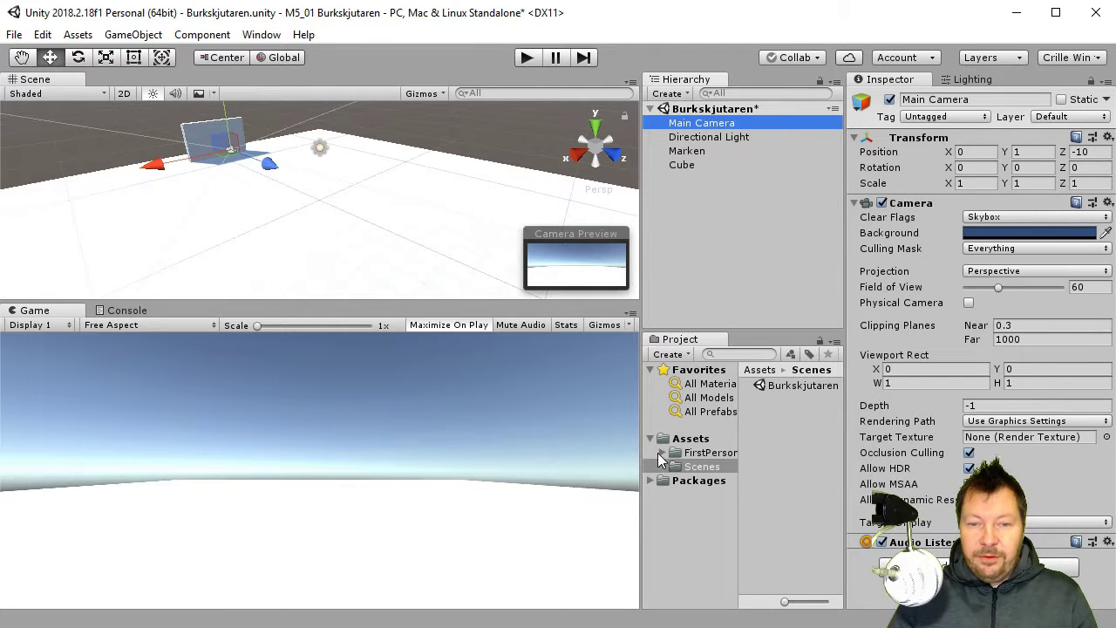
pyautogui.click(659, 452)
pyautogui.click(724, 481)
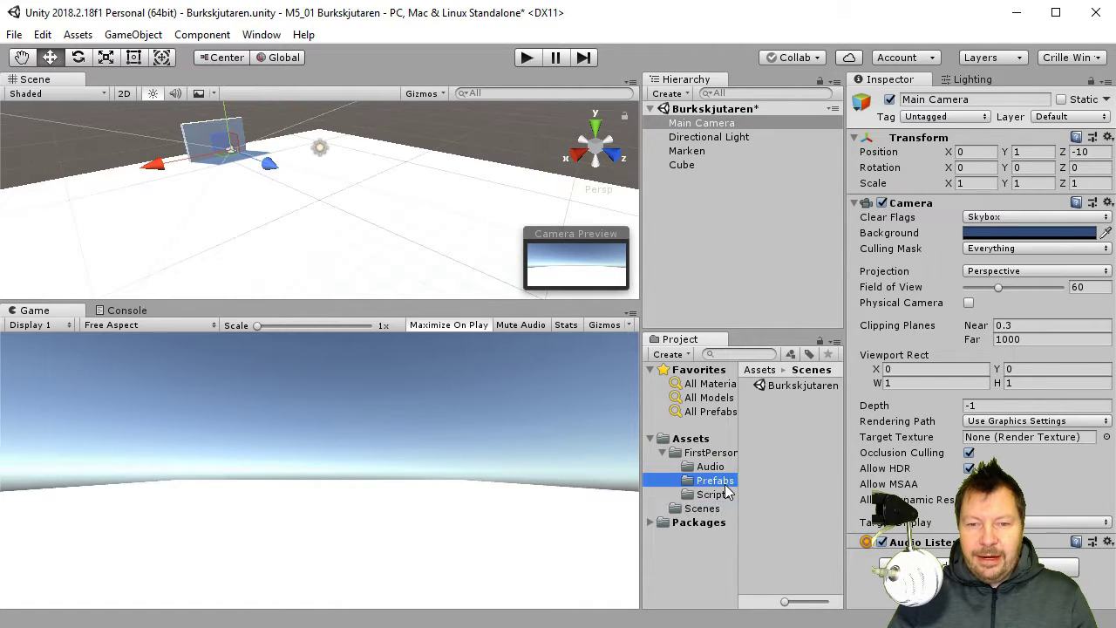
pyautogui.moveTo(800, 385); pyautogui.dragTo(368, 228)
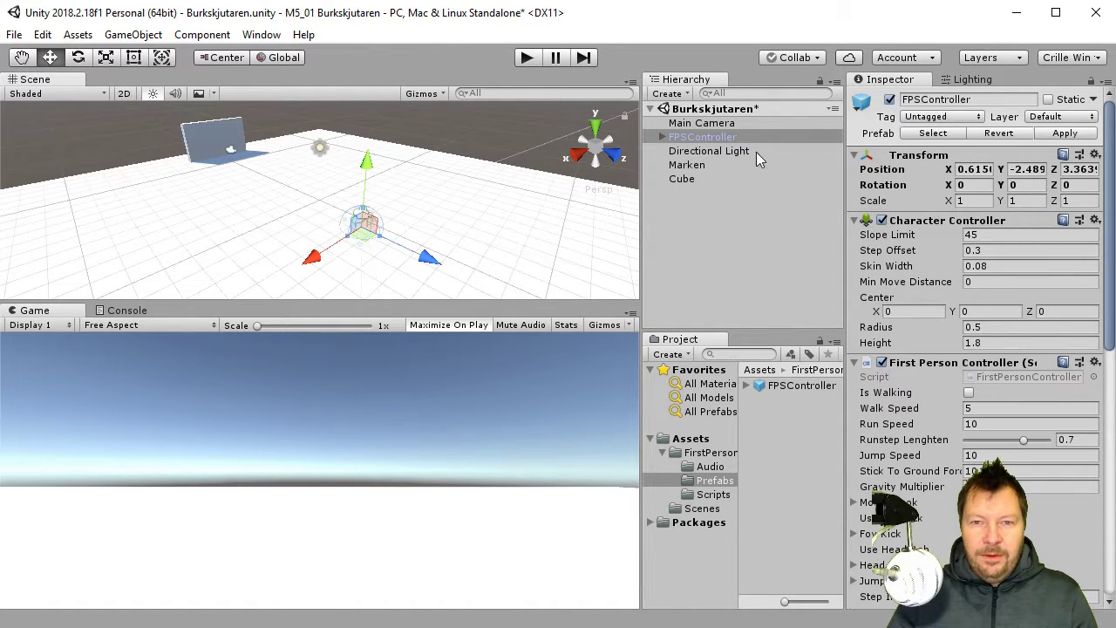
# - Inspect the FirstPersonCharacter child object and its camera settings inside the FPSController
pyautogui.click(664, 140)
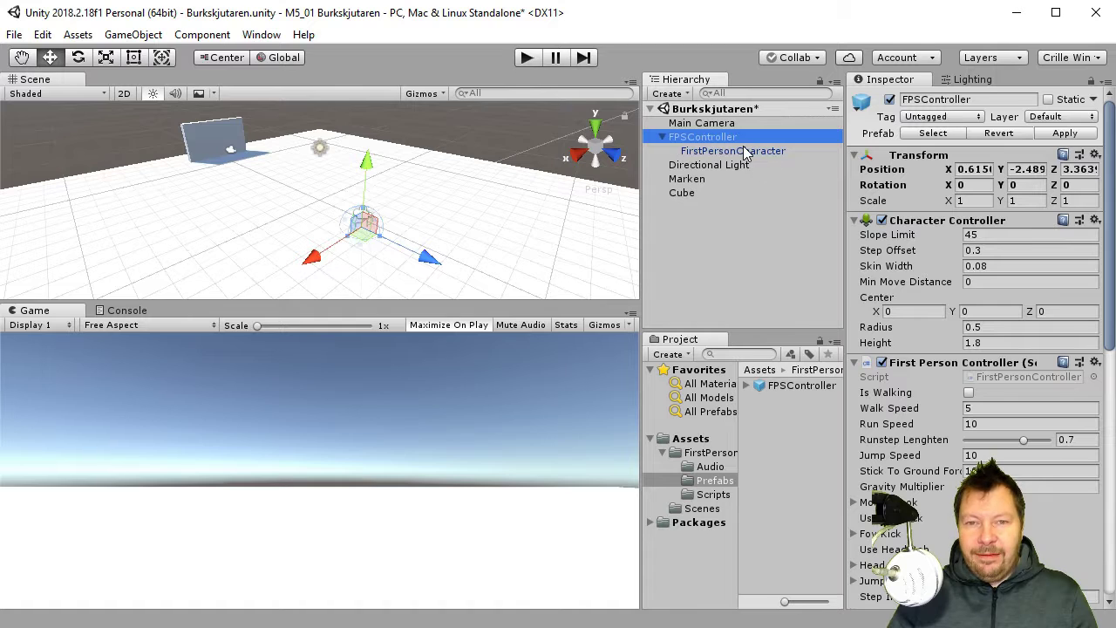
pyautogui.click(744, 153)
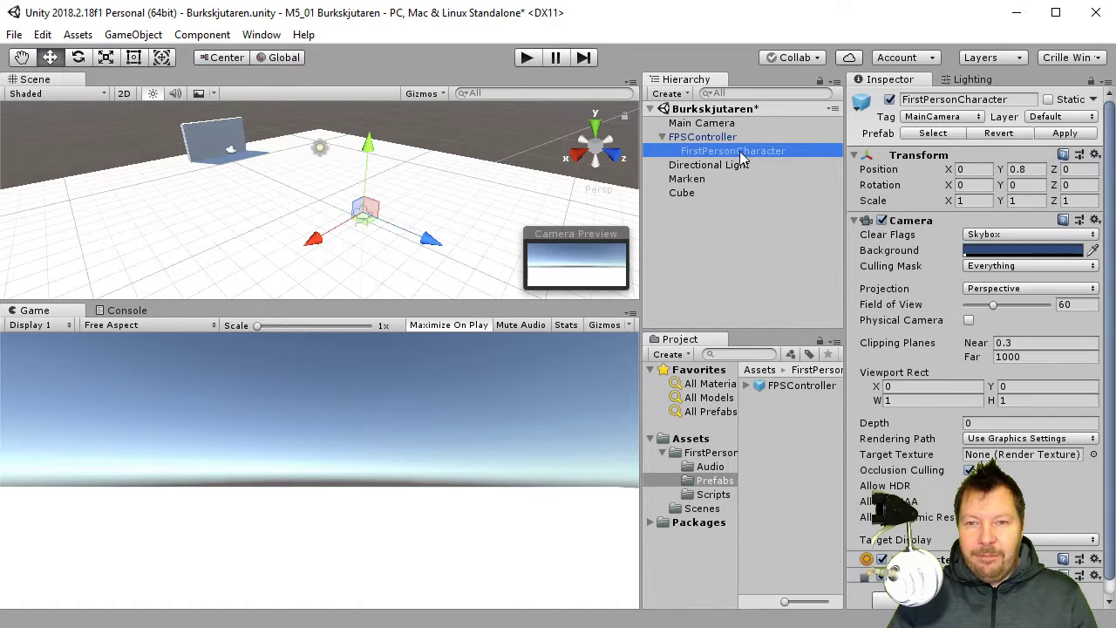
pyautogui.click(662, 137)
pyautogui.click(746, 257)
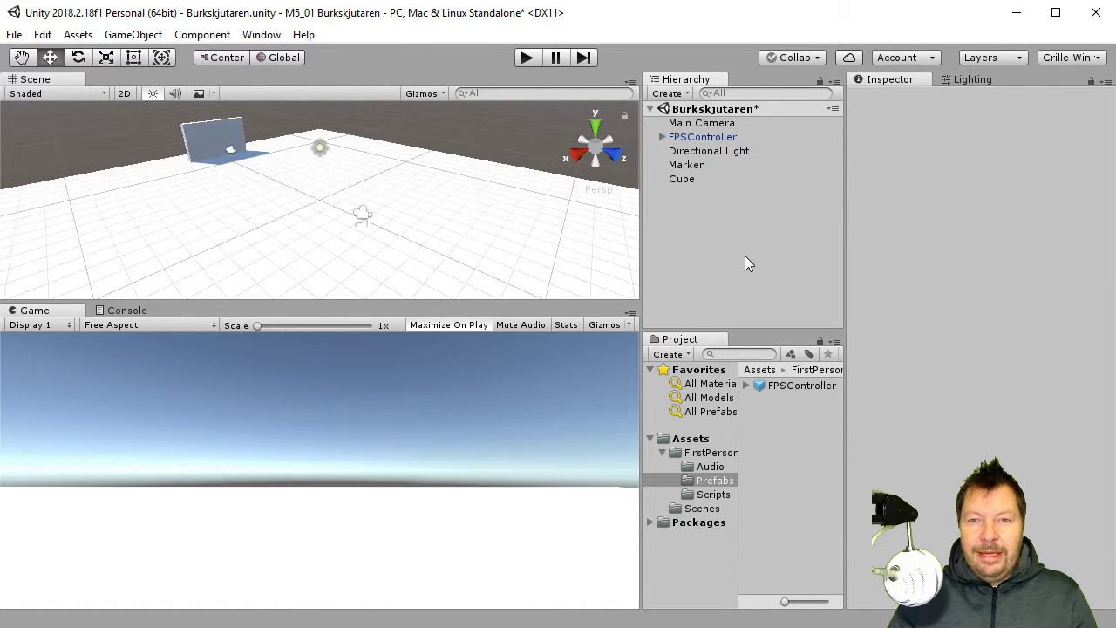
# - Run the game to try out the first-person controller, release the cursor and stop the game
pyautogui.click(534, 55)
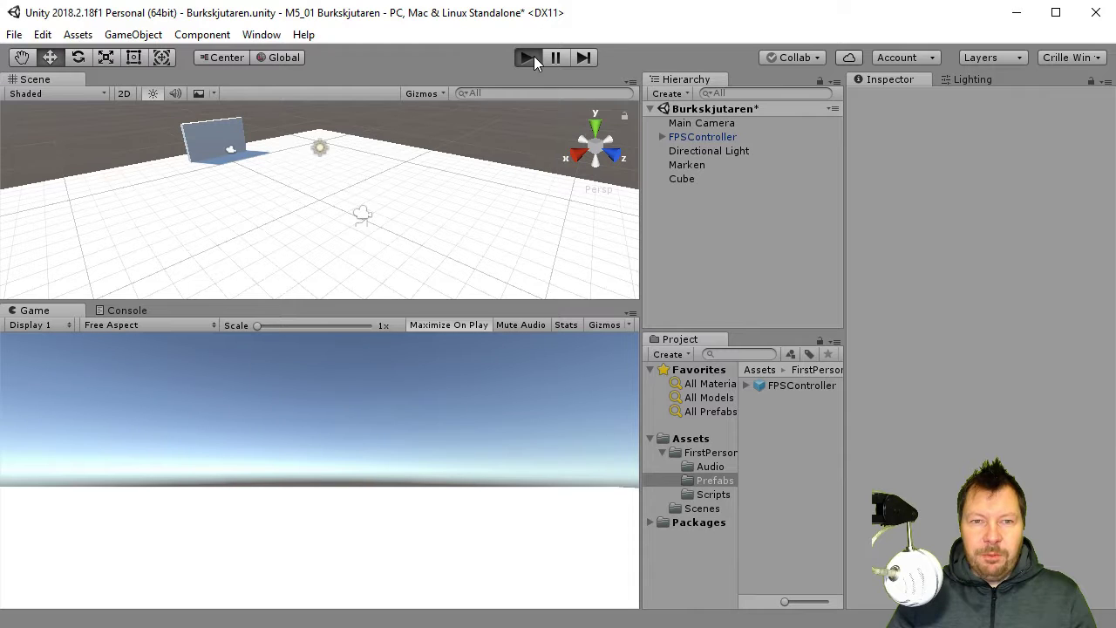
pyautogui.click(534, 55)
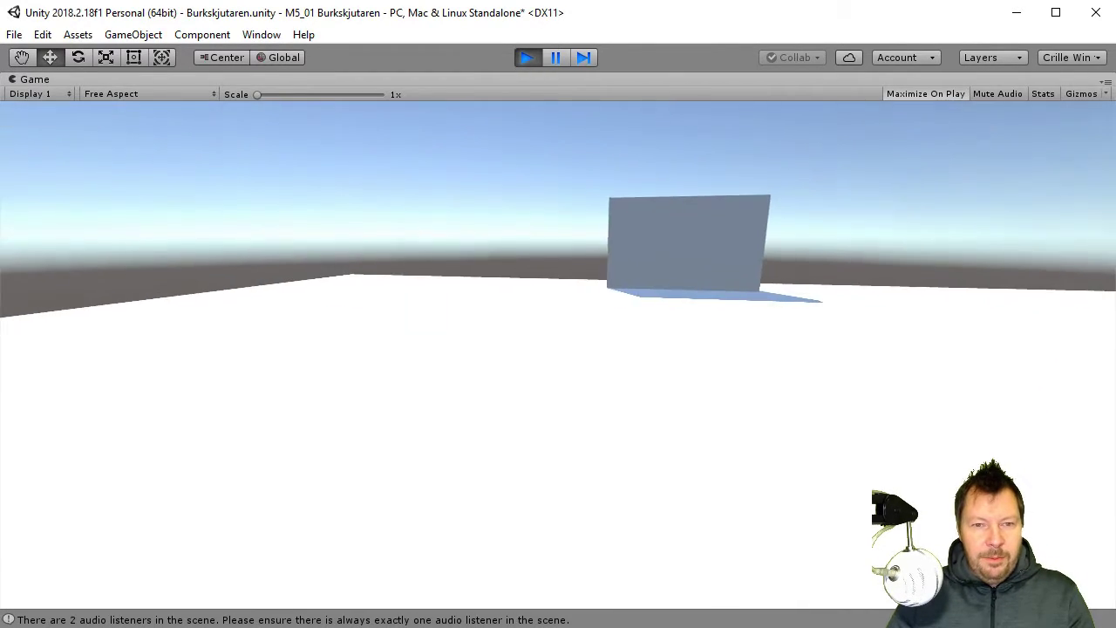
pyautogui.press('Escape')
pyautogui.click(561, 347)
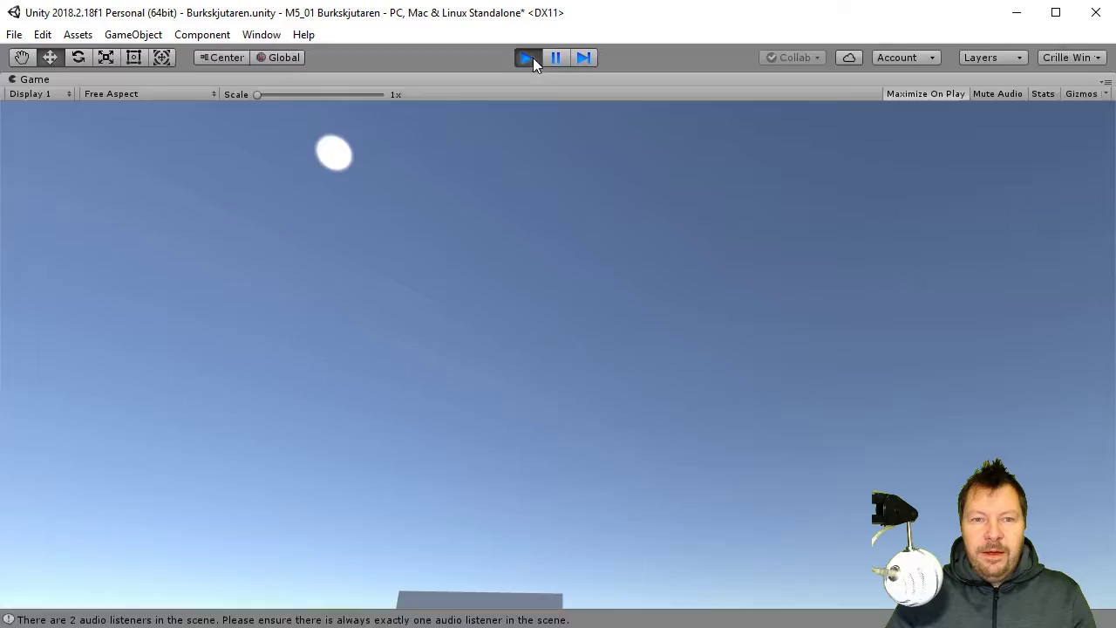
pyautogui.click(527, 57)
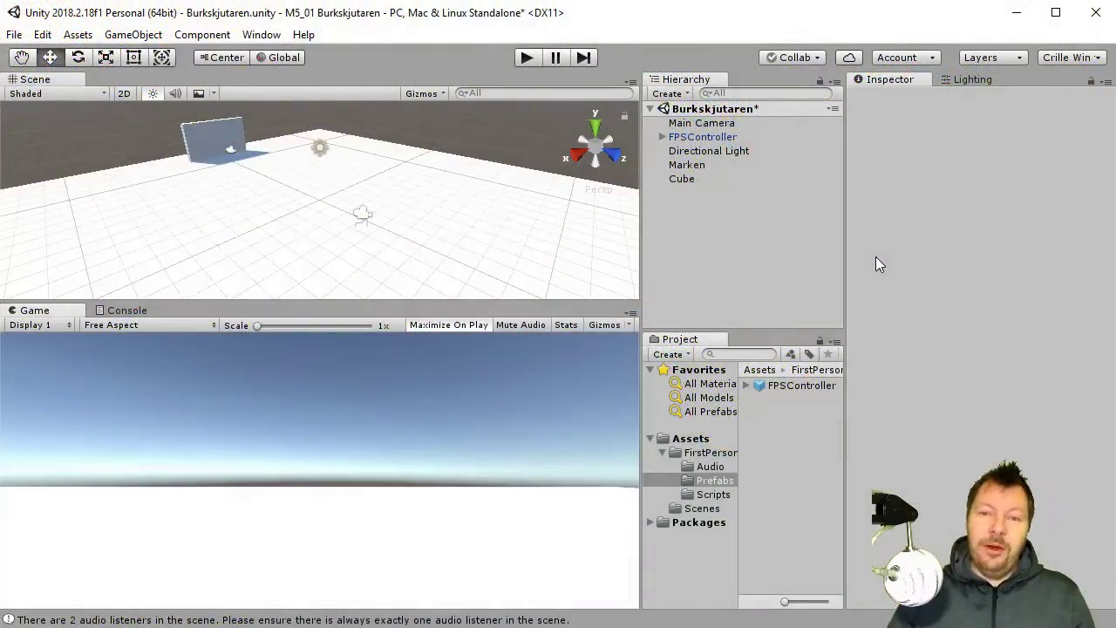
# - Filter the scene objects by "ca", delete the Main Camera and clear the filter
pyautogui.click(723, 94)
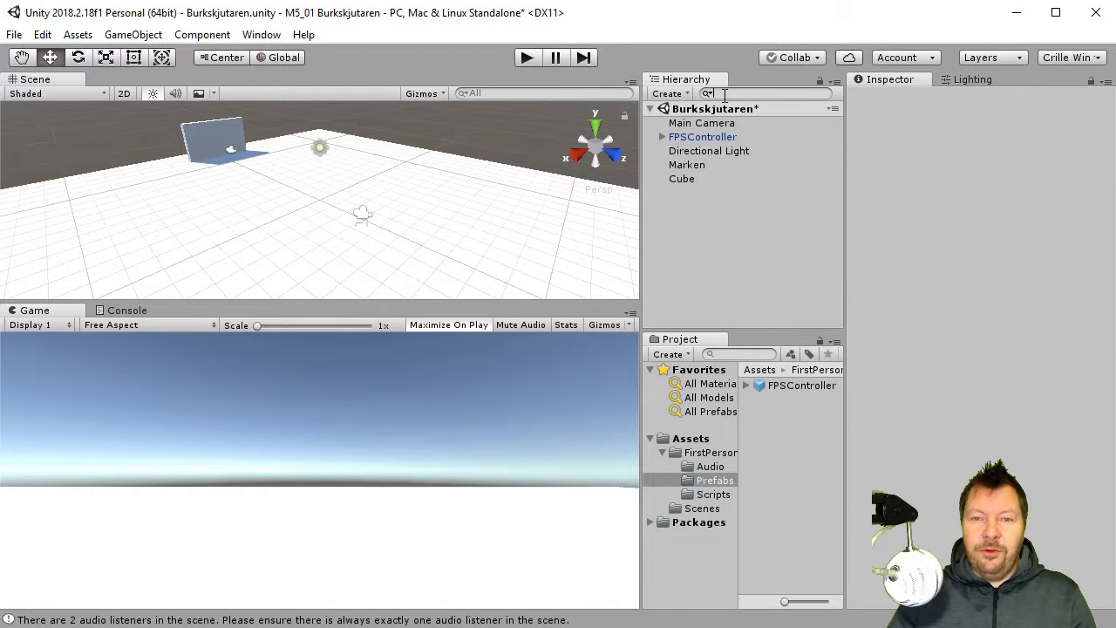
pyautogui.write('ca')
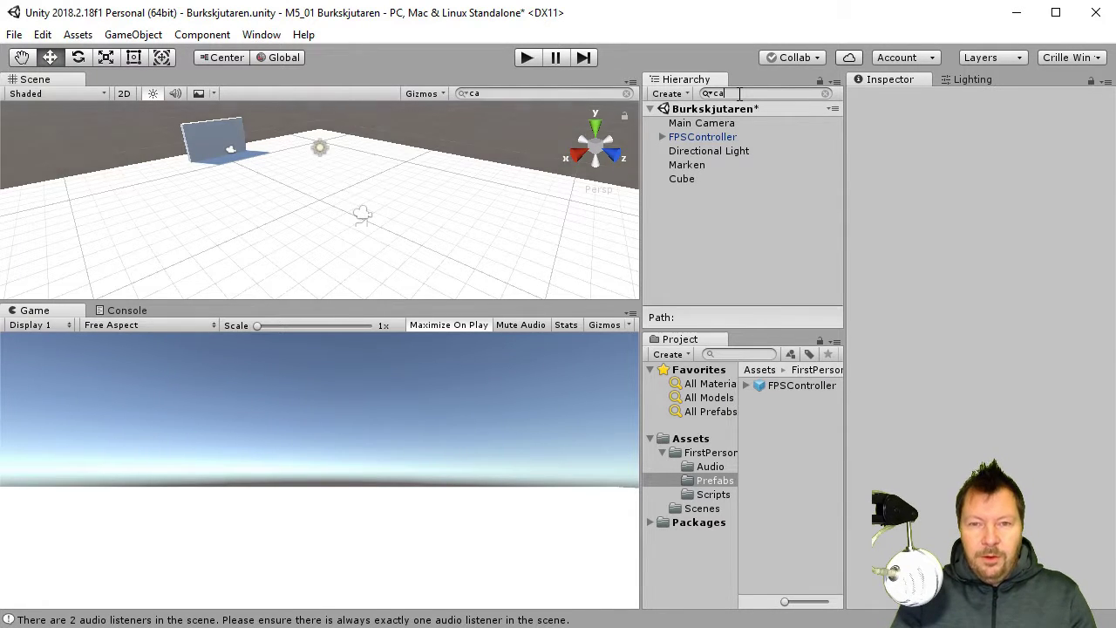
pyautogui.click(699, 124)
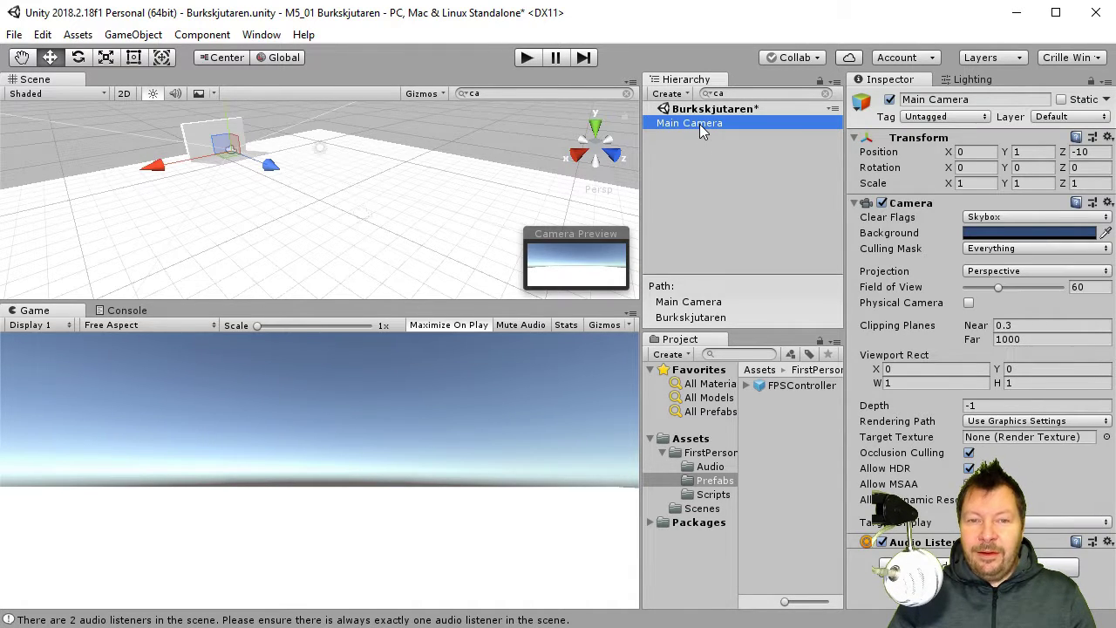
pyautogui.press('Delete')
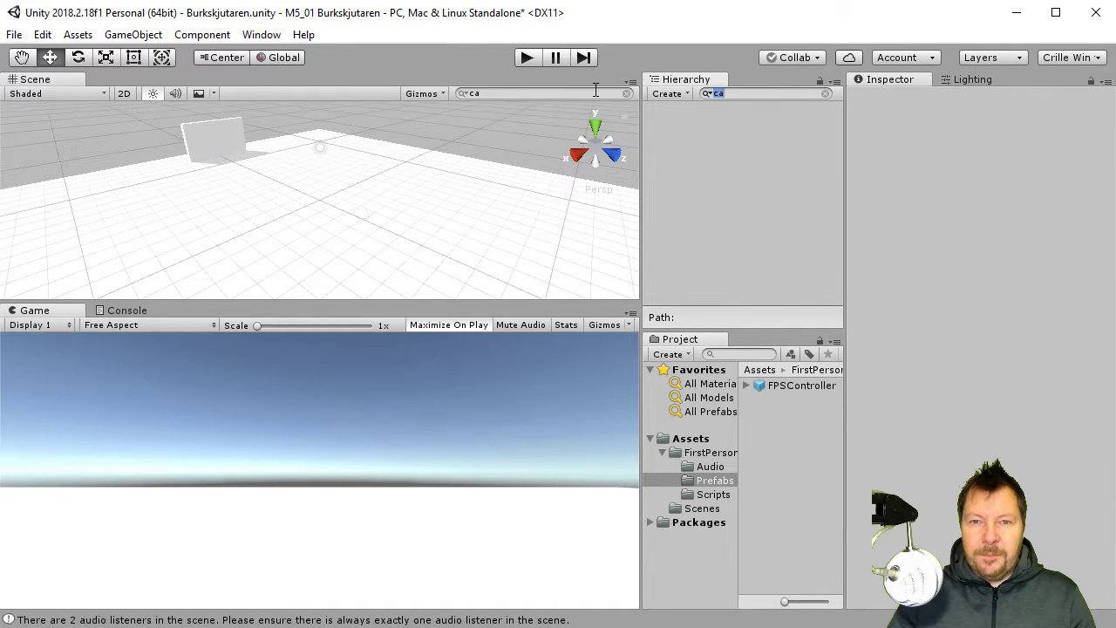
pyautogui.press('BackSpace')
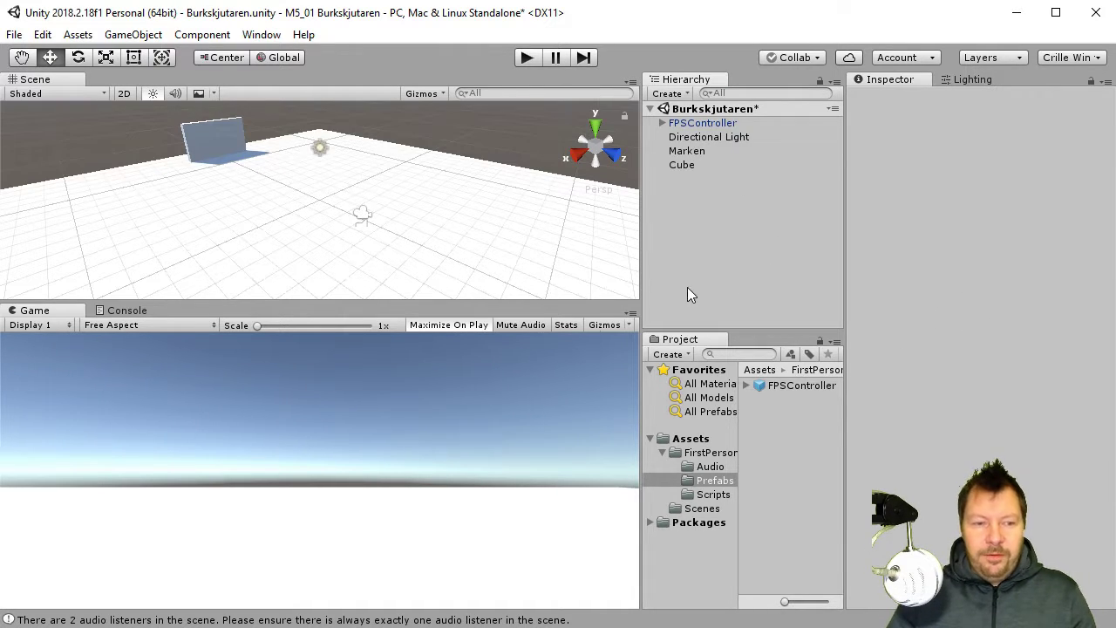
# - Clear the logged console messages and return to the game view
pyautogui.click(128, 314)
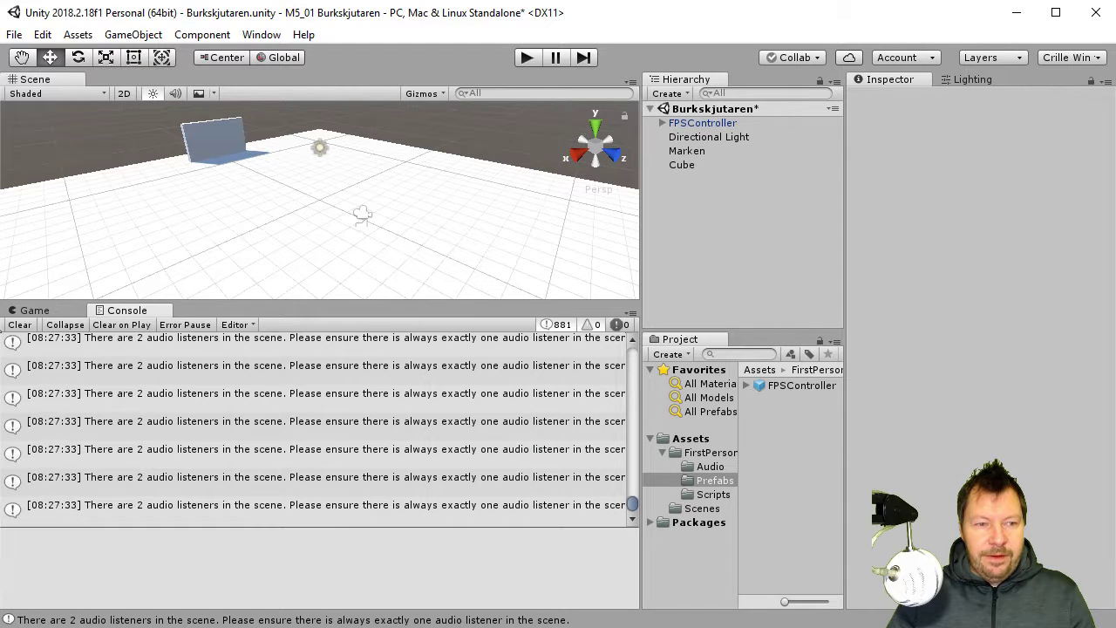
pyautogui.click(46, 314)
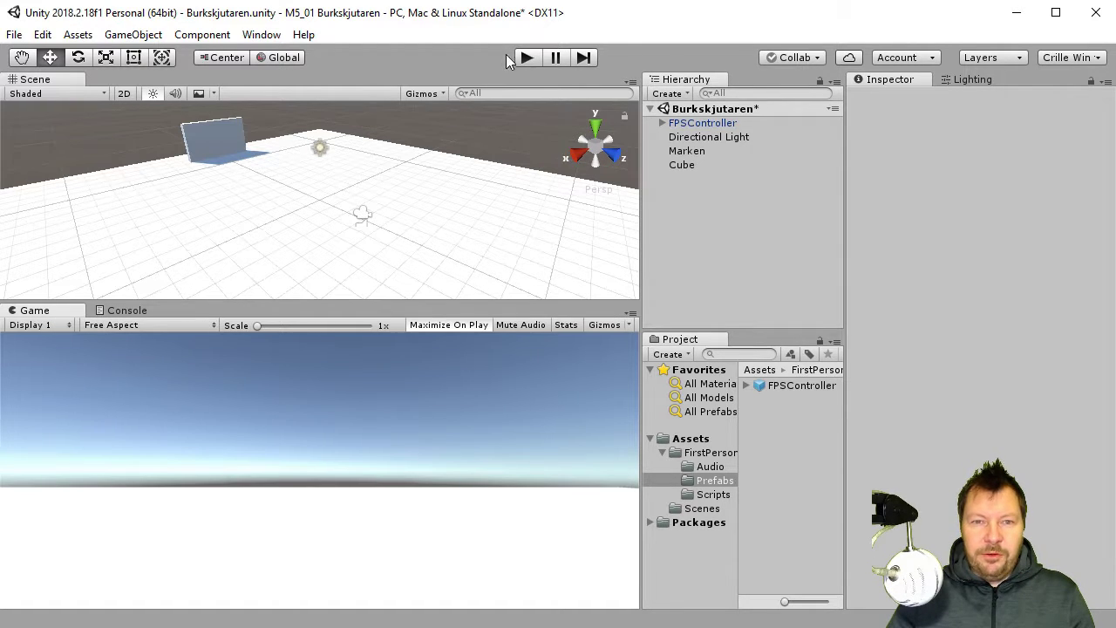
# - Run the game with only the first-person camera, check for warnings and stop it
pyautogui.click(527, 57)
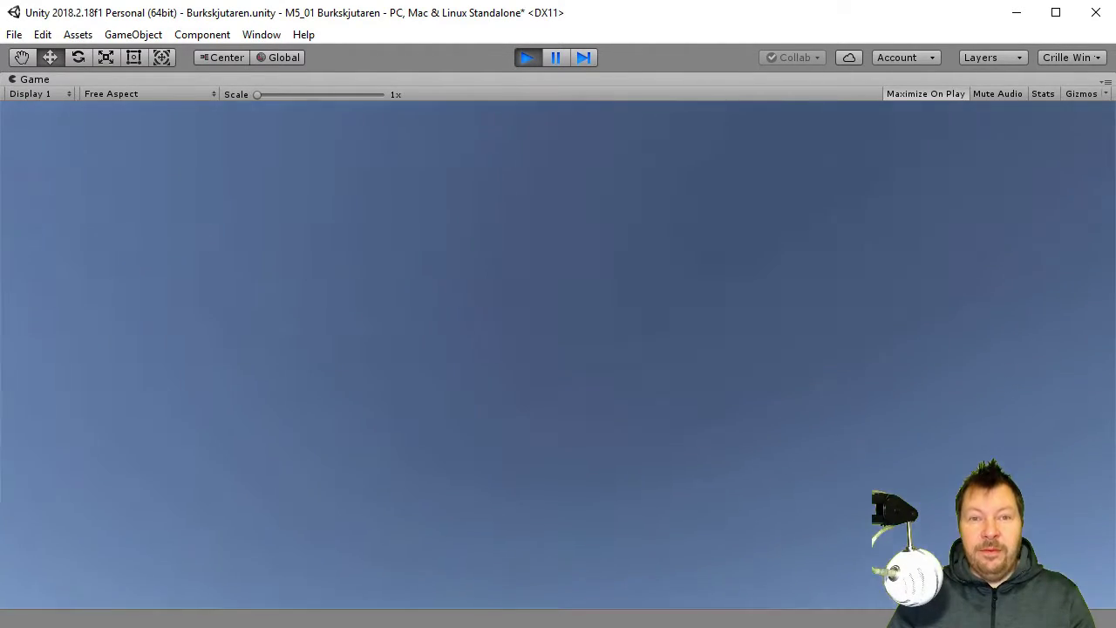
pyautogui.press('Escape')
pyautogui.click(533, 56)
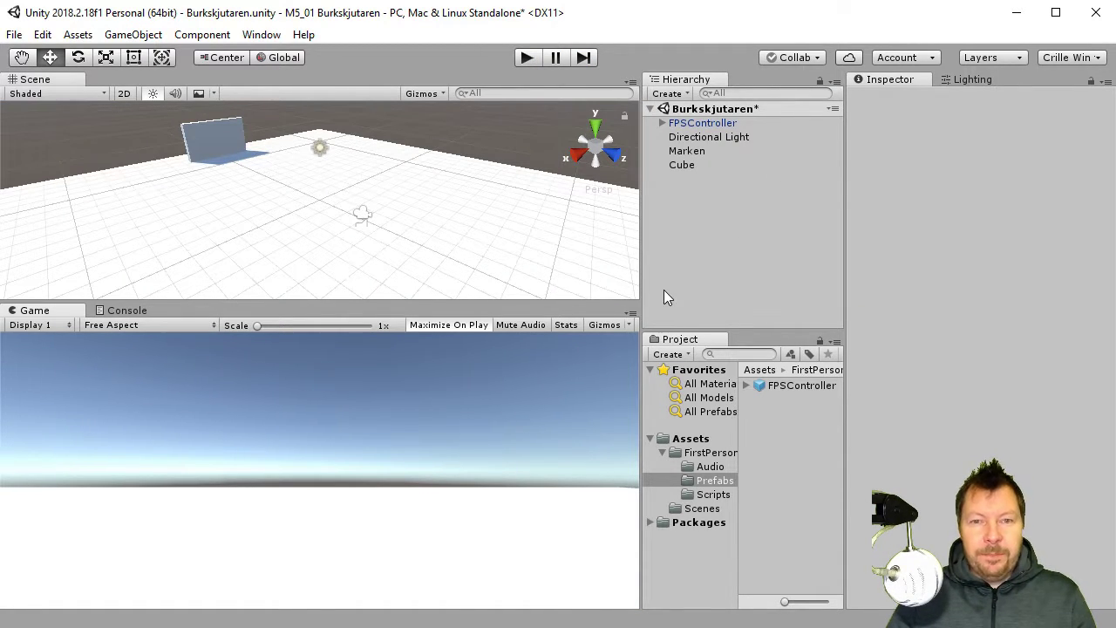
# - Raise the FPSController above the ground to about 1.19 in Y and set its Y rotation to 180
pyautogui.click(709, 125)
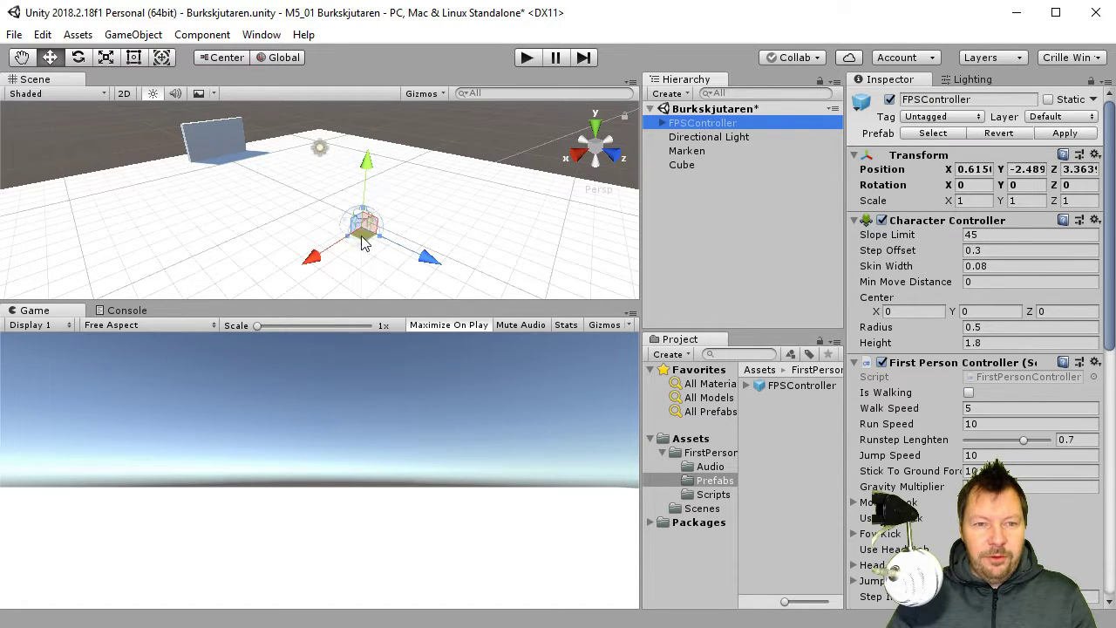
pyautogui.scroll(2, 410, 225)
pyautogui.moveTo(396, 183); pyautogui.dragTo(407, 159)
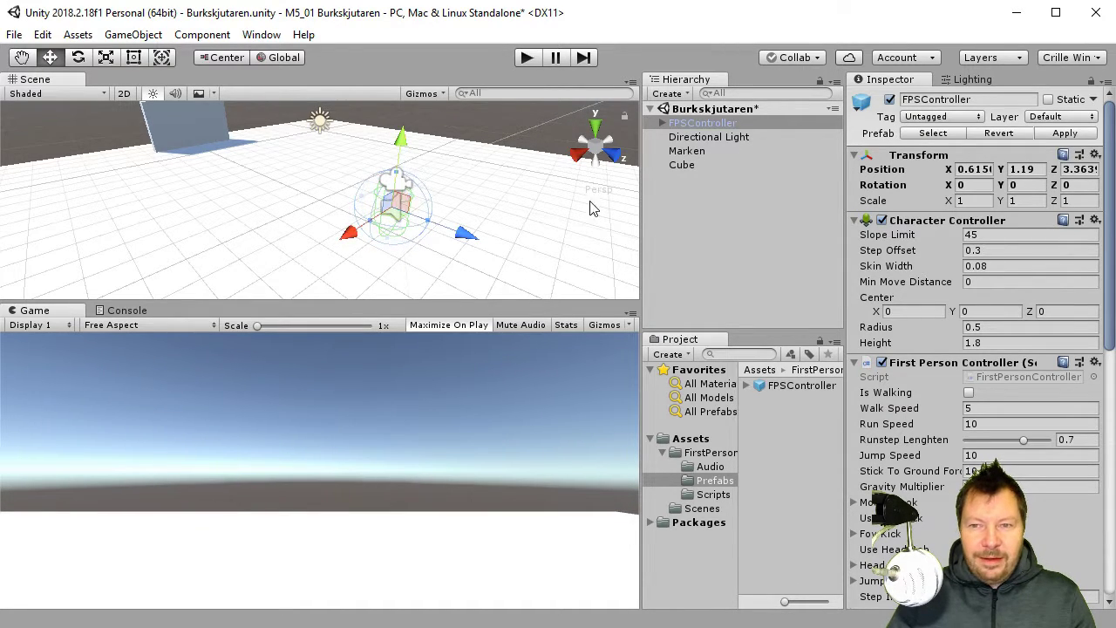
pyautogui.click(1016, 187)
pyautogui.write('180')
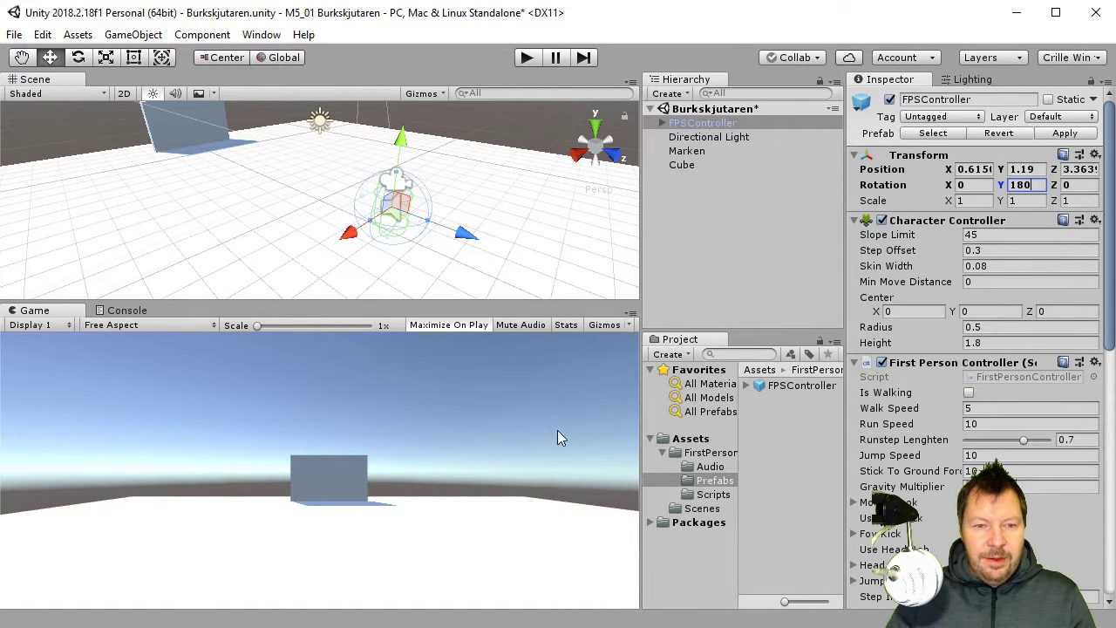
pyautogui.press('Tab')
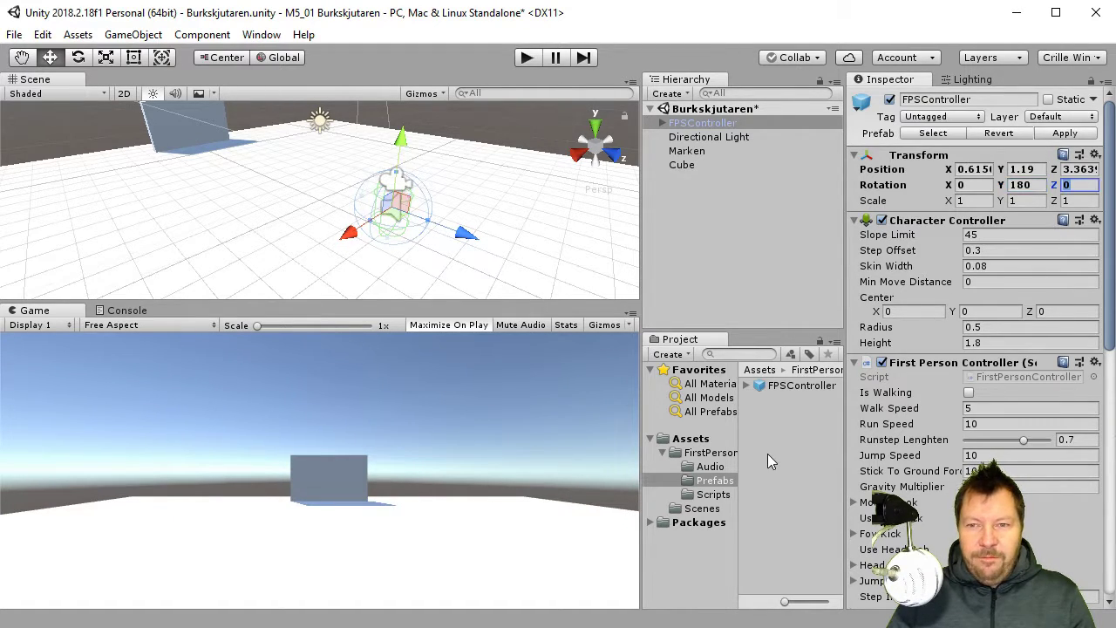
# - Set the FPSController's position to X 0, Y 1 and Z 3
pyautogui.click(1025, 172)
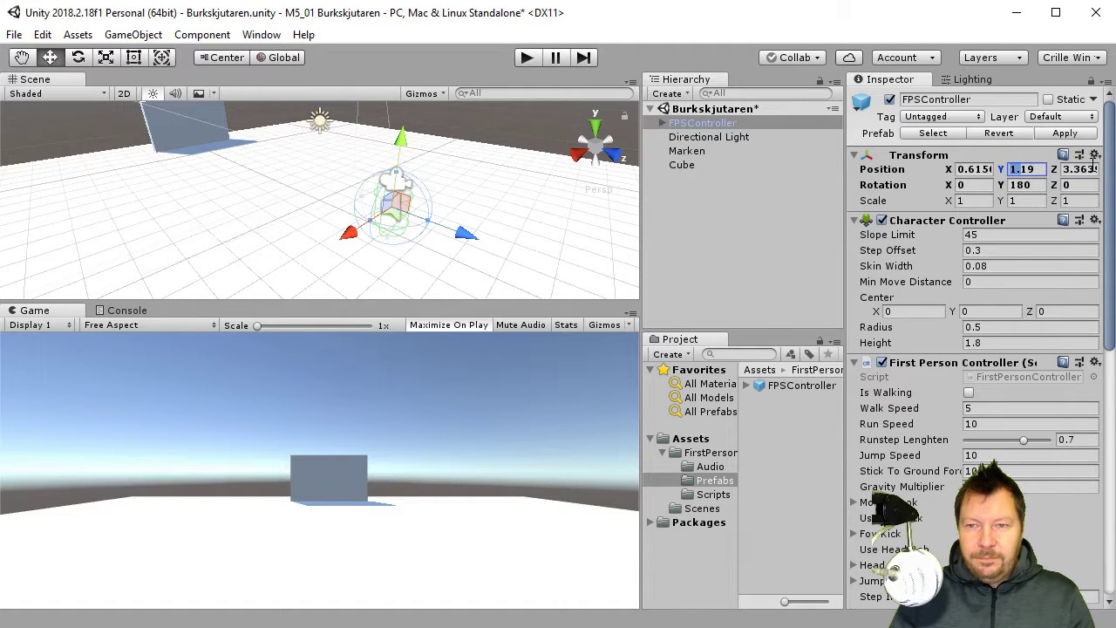
pyautogui.press('BackSpace')
pyautogui.write('1')
pyautogui.press('Tab')
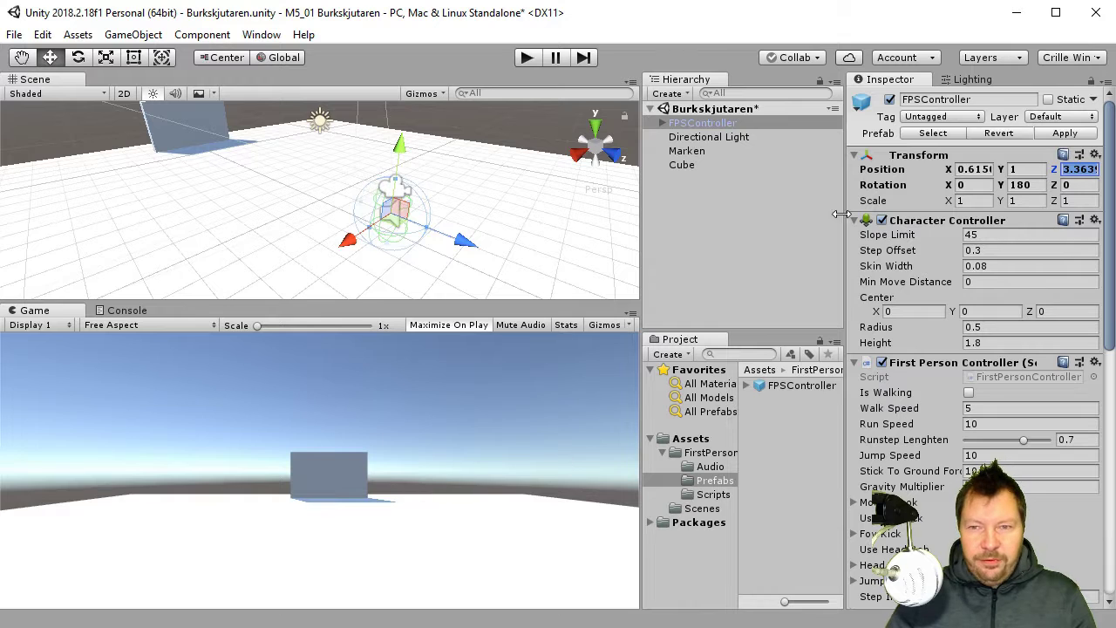
pyautogui.click(988, 170)
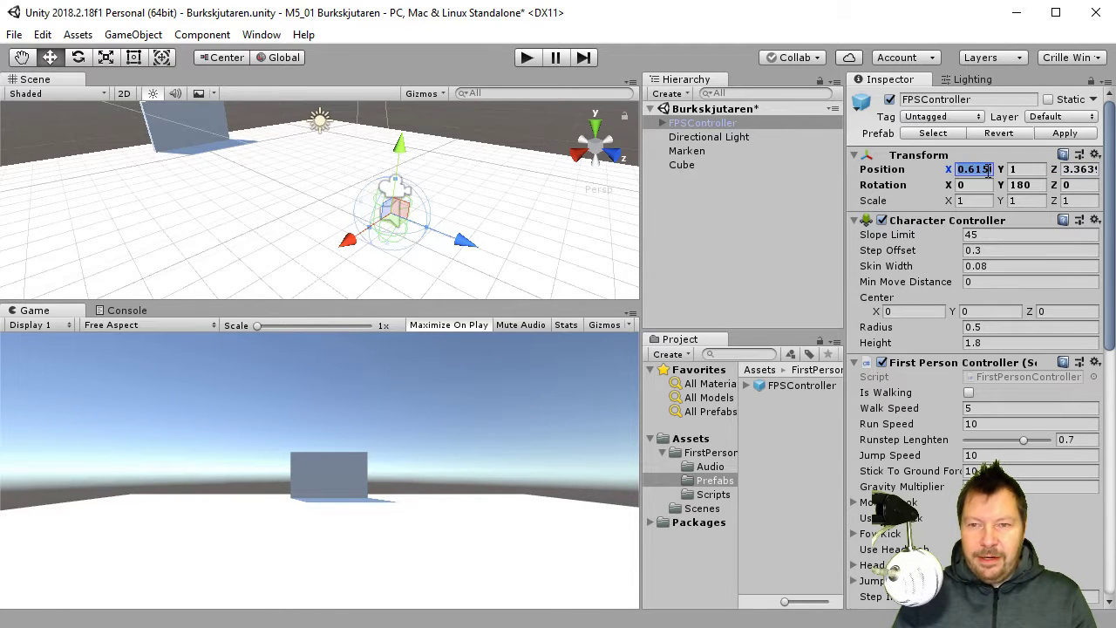
pyautogui.write('0')
pyautogui.press('Tab')
pyautogui.click(1081, 169)
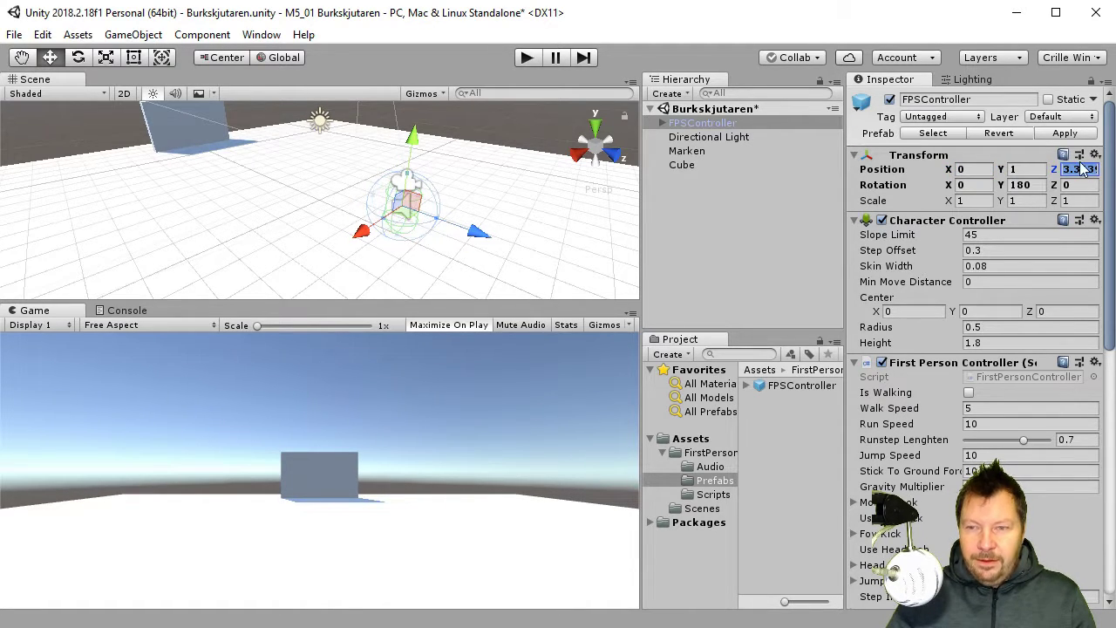
pyautogui.write('3')
pyautogui.press('Tab')
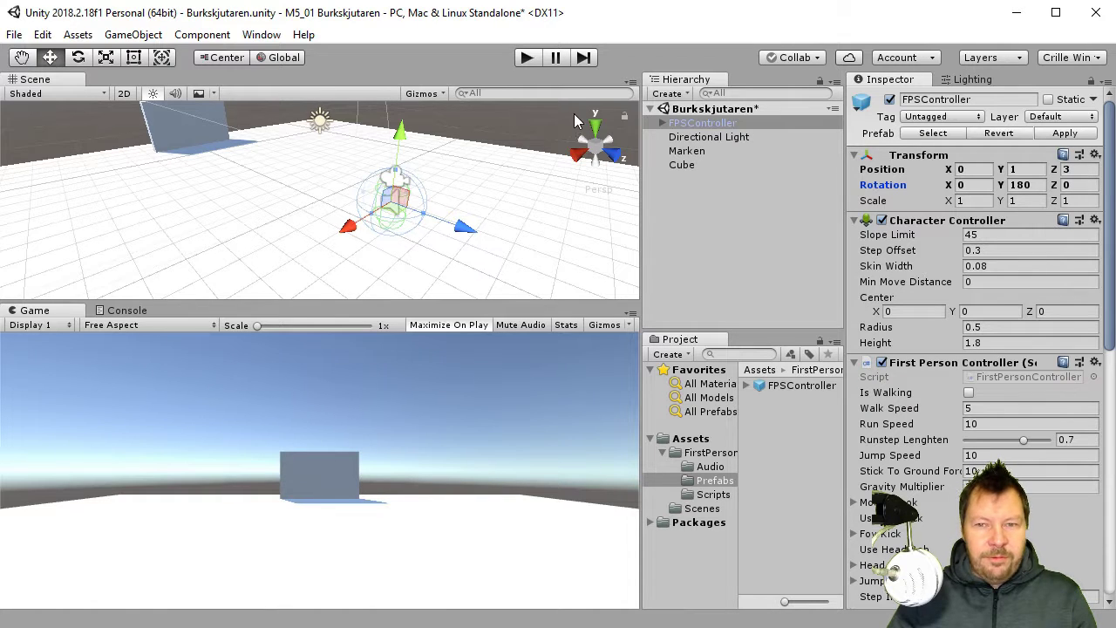
# - Run the game to test the first-person controller from its new start position, and stop it
pyautogui.click(527, 57)
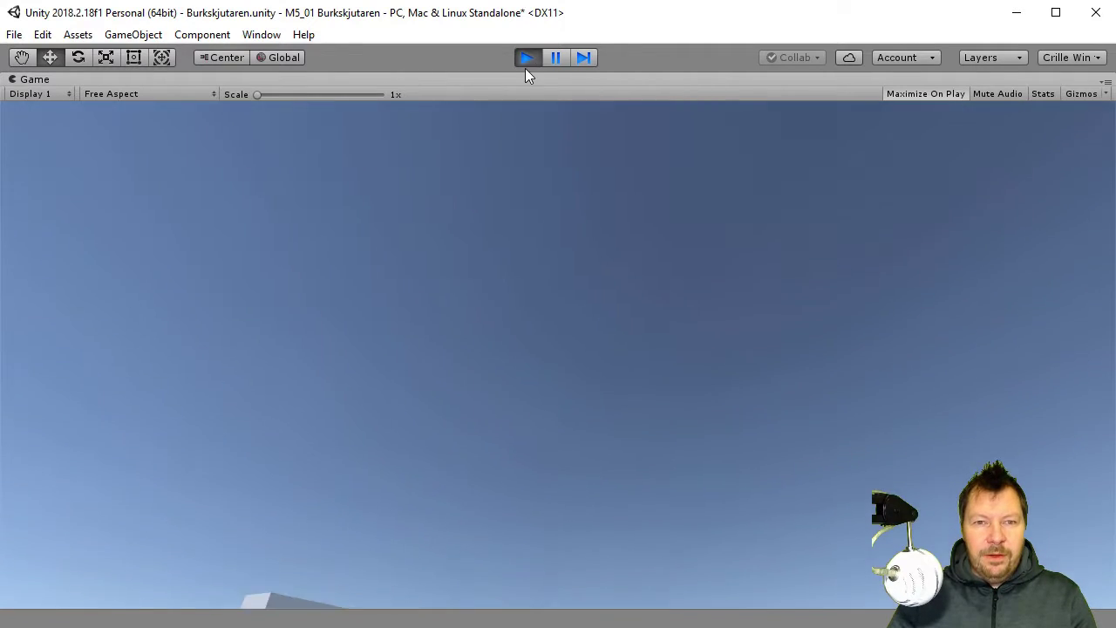
pyautogui.click(526, 59)
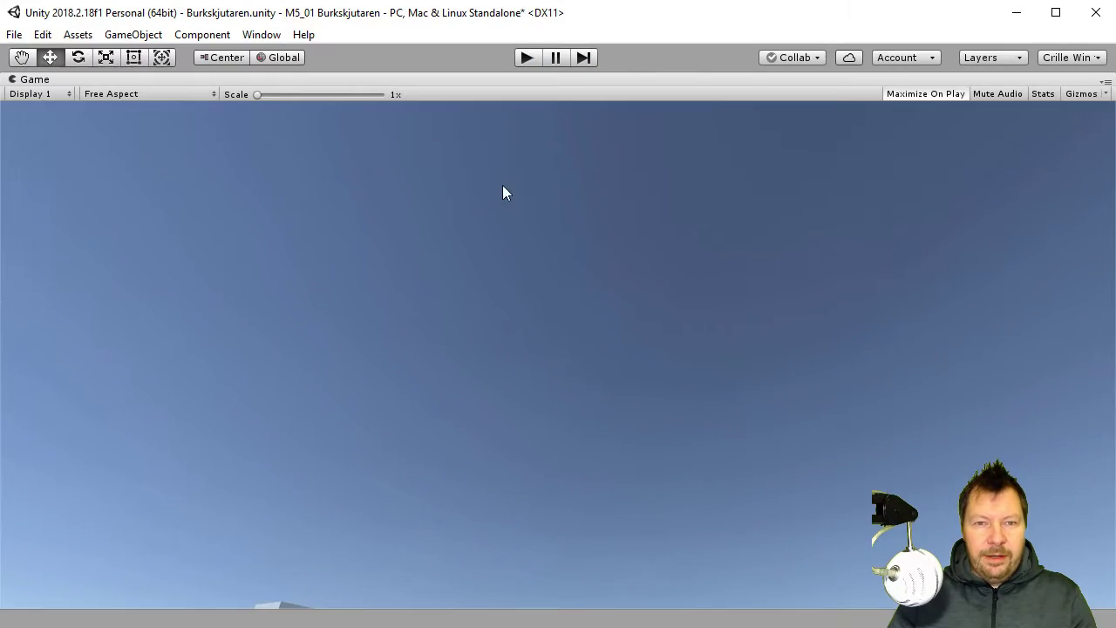
# - Move the cube along Z towards the FPSController, to about Z -10.11, and deselect it
pyautogui.click(193, 121)
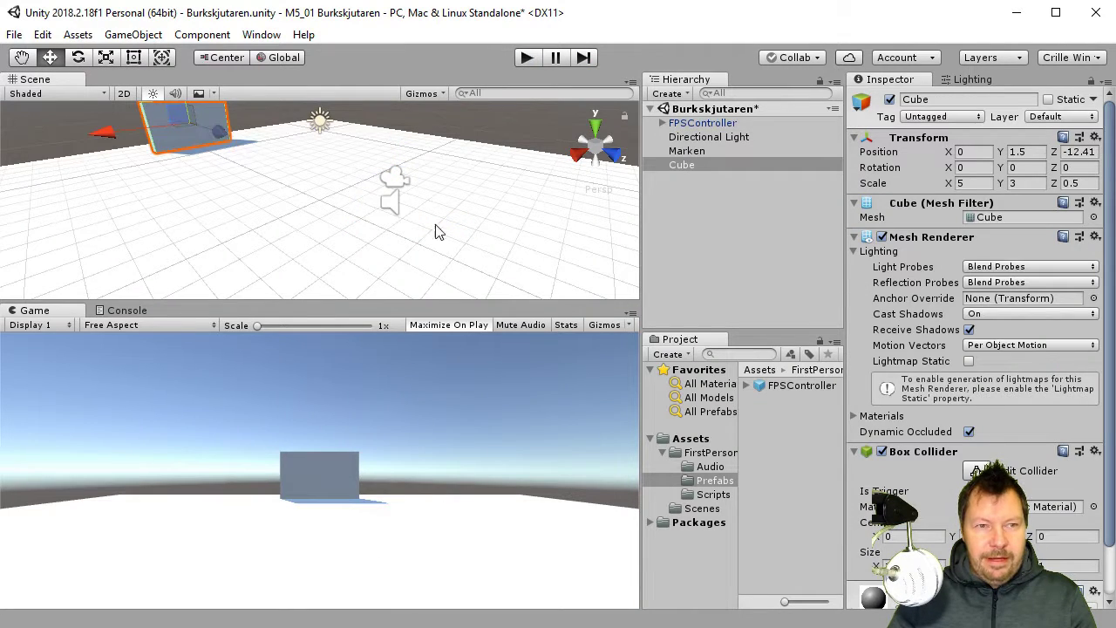
pyautogui.moveTo(219, 139); pyautogui.dragTo(233, 143)
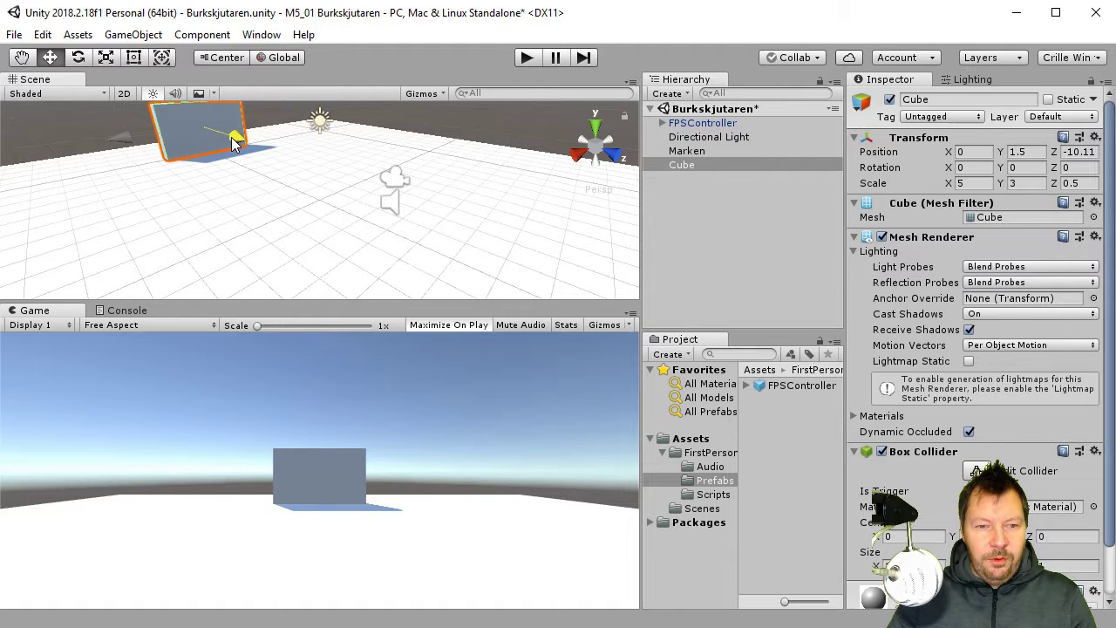
pyautogui.click(737, 232)
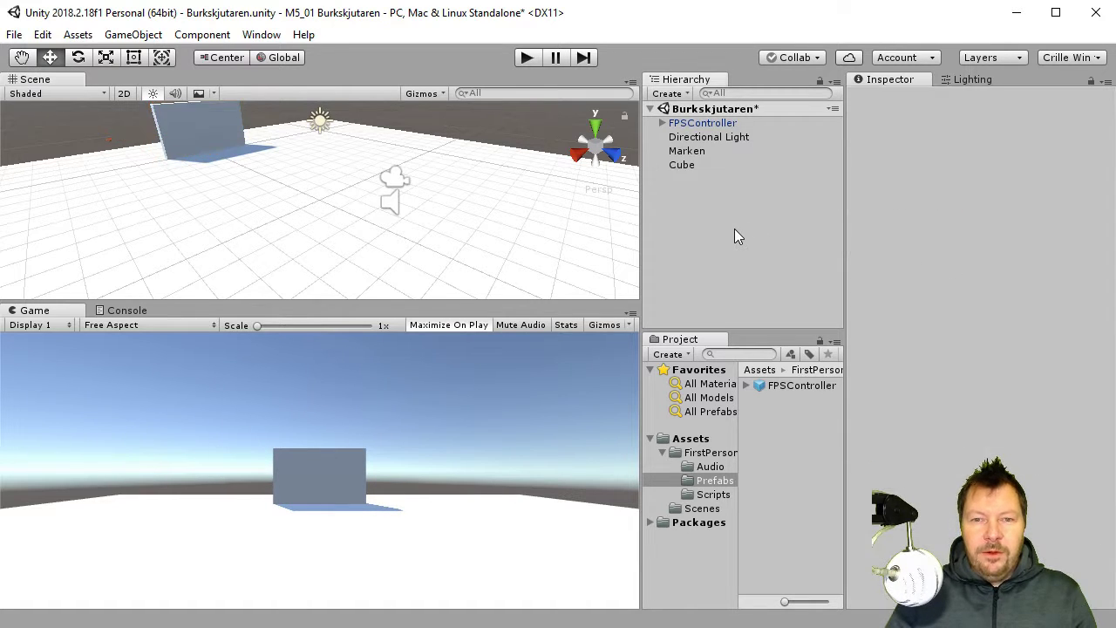
# - Rename the Cube object as Hylla
pyautogui.click(694, 161)
pyautogui.click(694, 162)
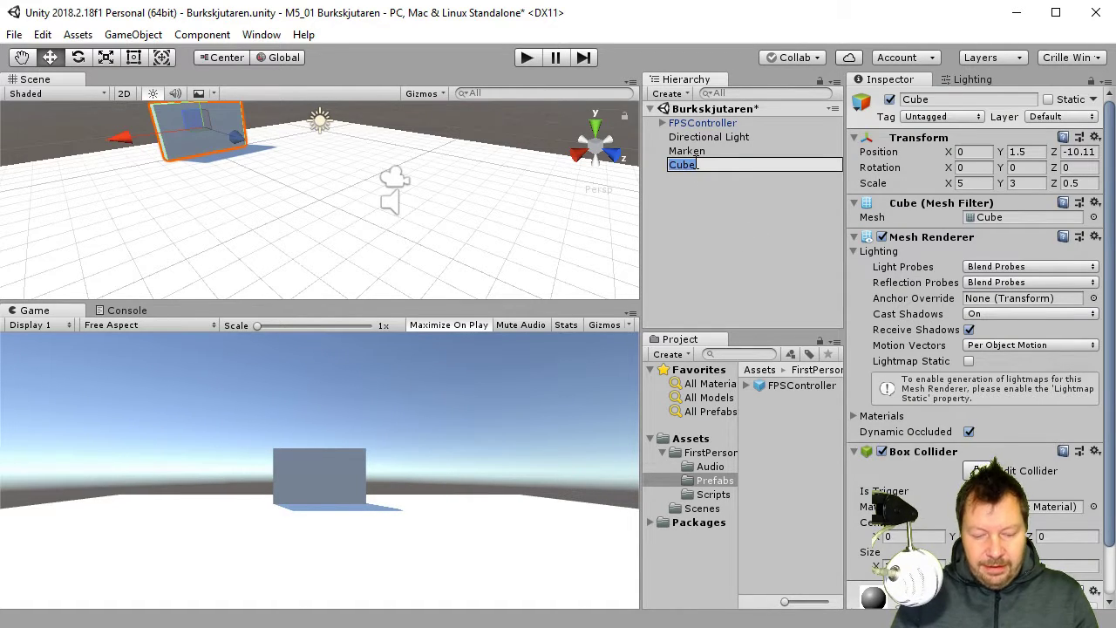
pyautogui.write('Hy')
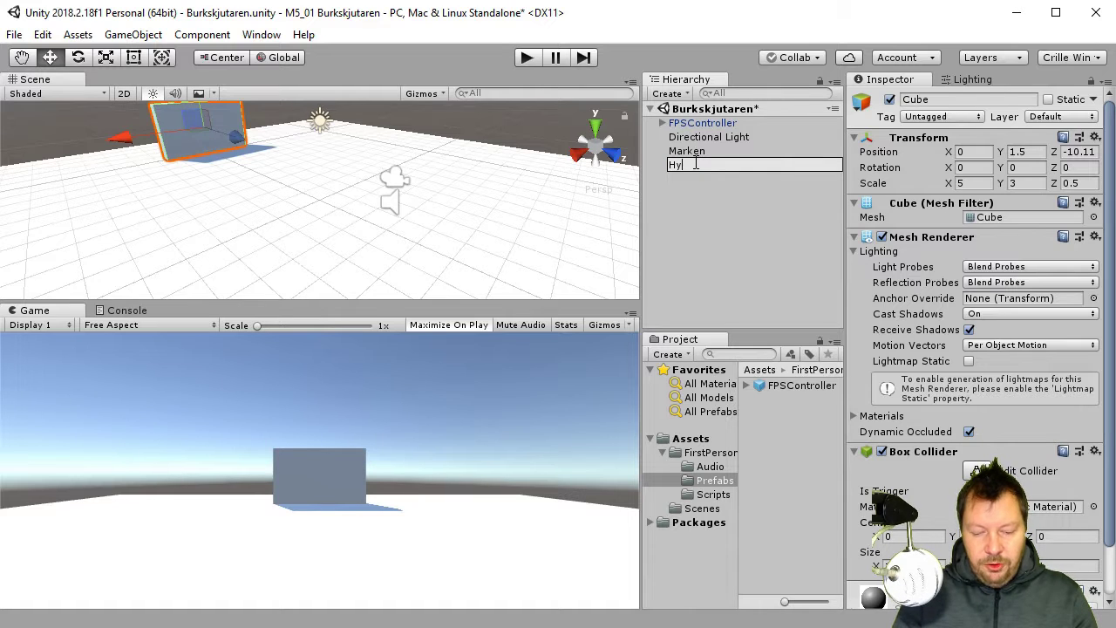
pyautogui.write('lla')
pyautogui.press('Return')
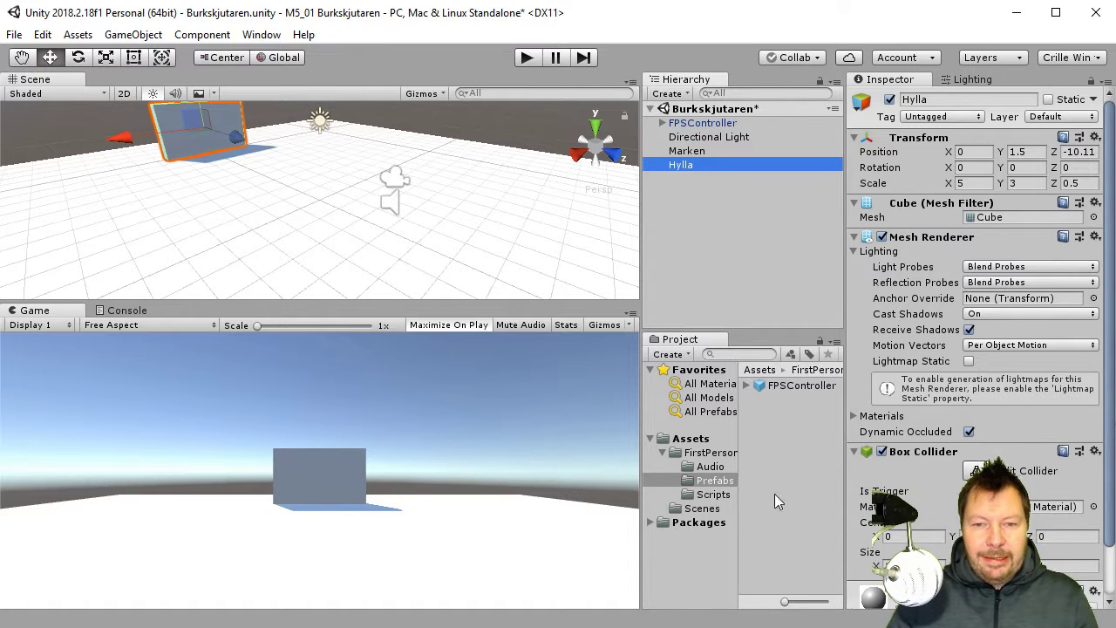
# - Create a folder named Material directly under Assets
pyautogui.click(663, 451)
pyautogui.click(695, 438)
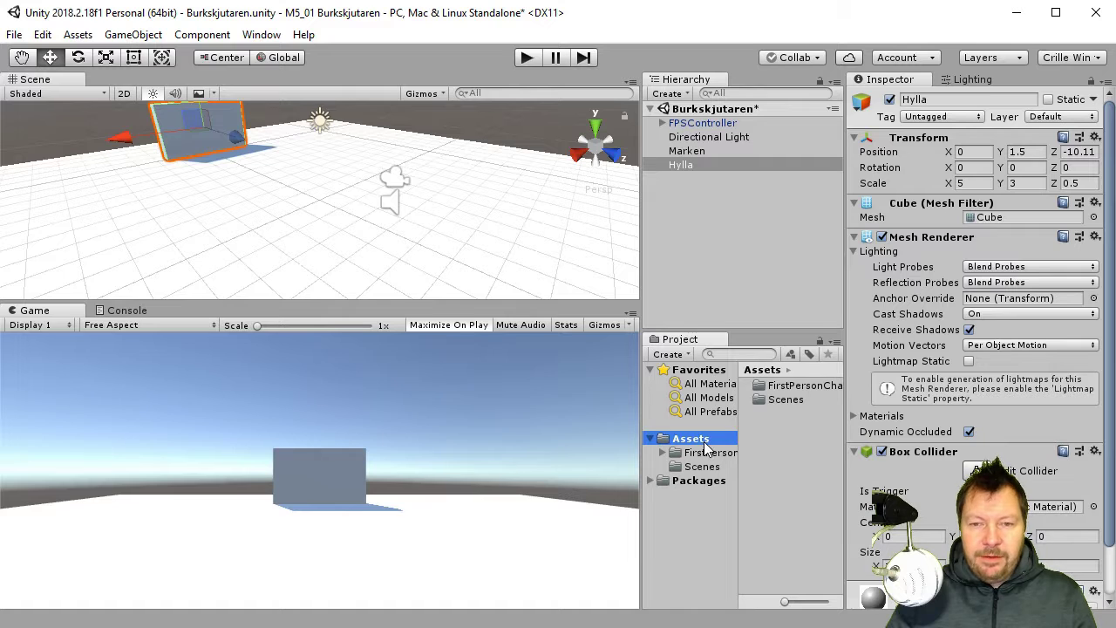
pyautogui.rightClick(780, 457)
pyautogui.moveTo(833, 469)
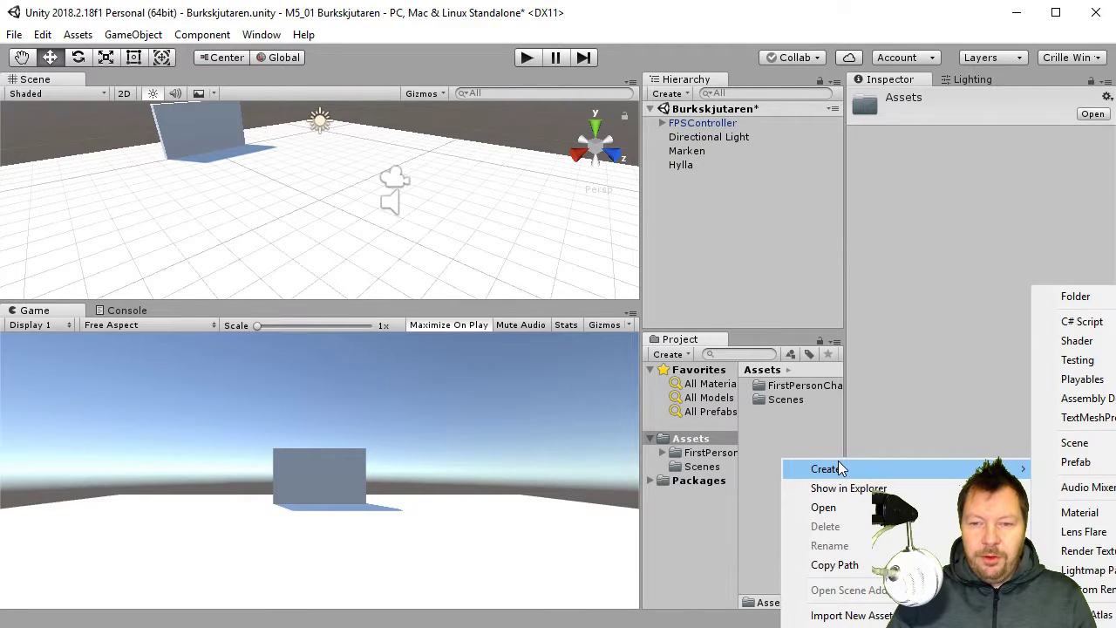
pyautogui.click(1106, 297)
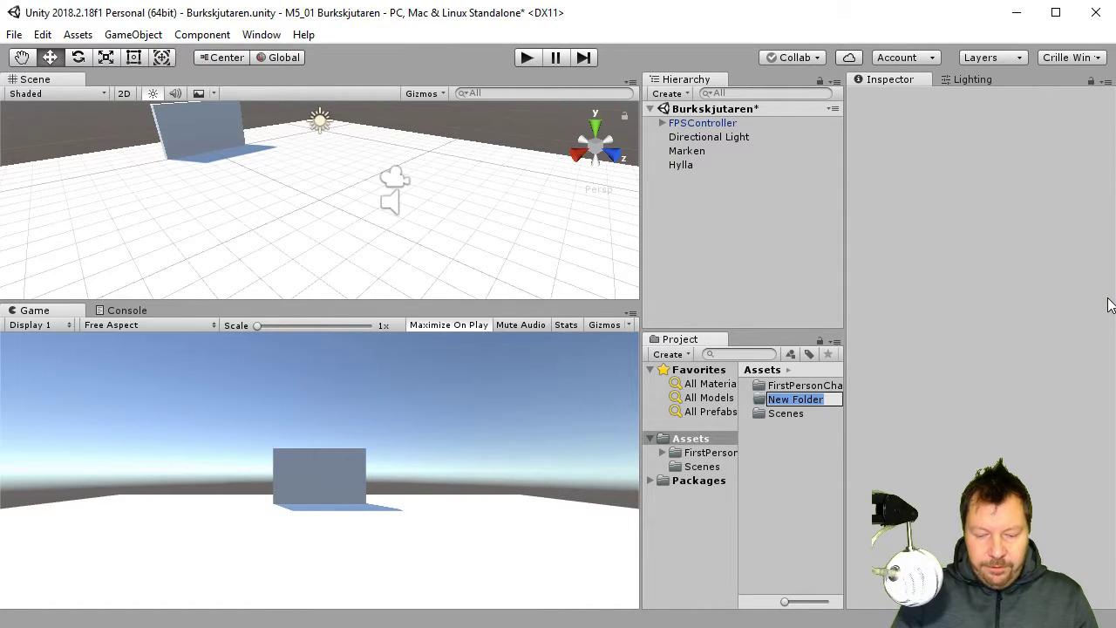
pyautogui.write('Ma')
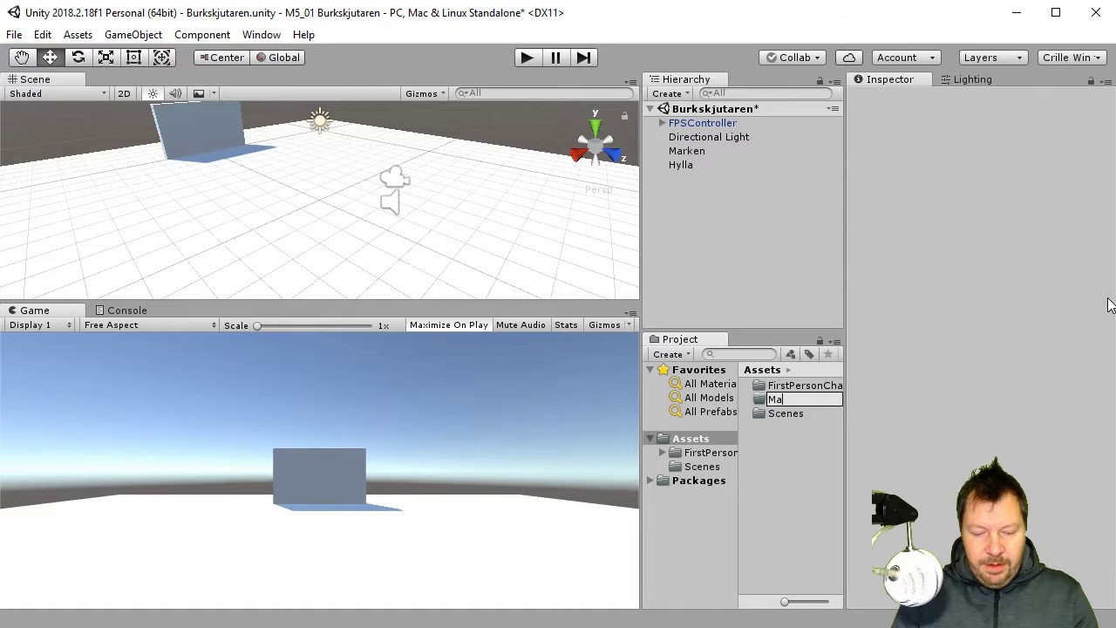
pyautogui.write('terial')
pyautogui.press('Return')
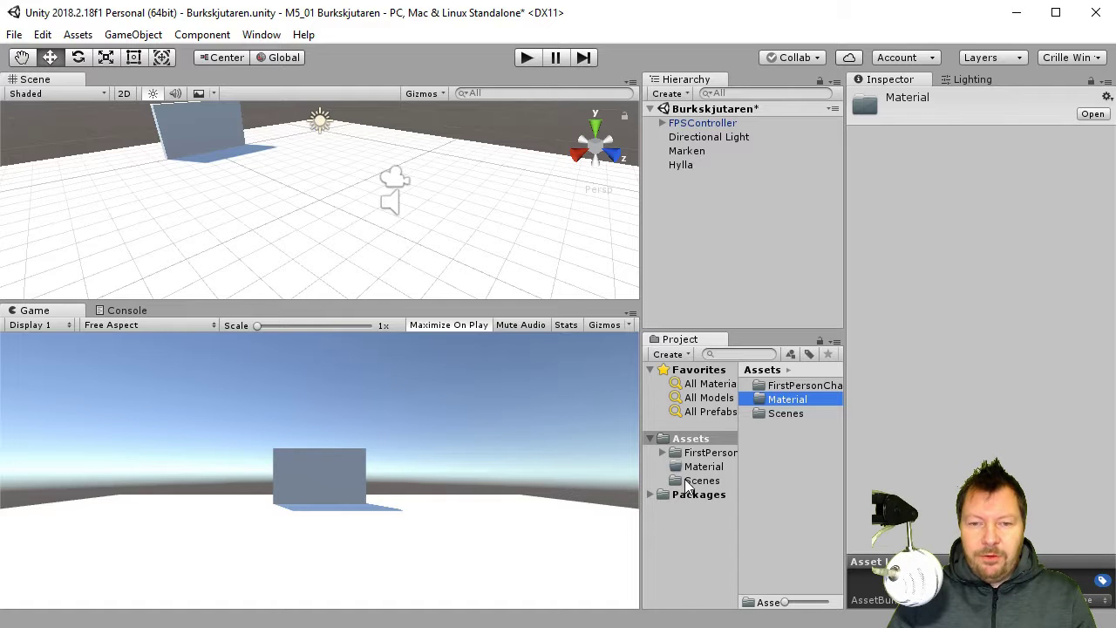
# - Create a new material named Golv inside the Material folder
pyautogui.click(720, 470)
pyautogui.rightClick(790, 464)
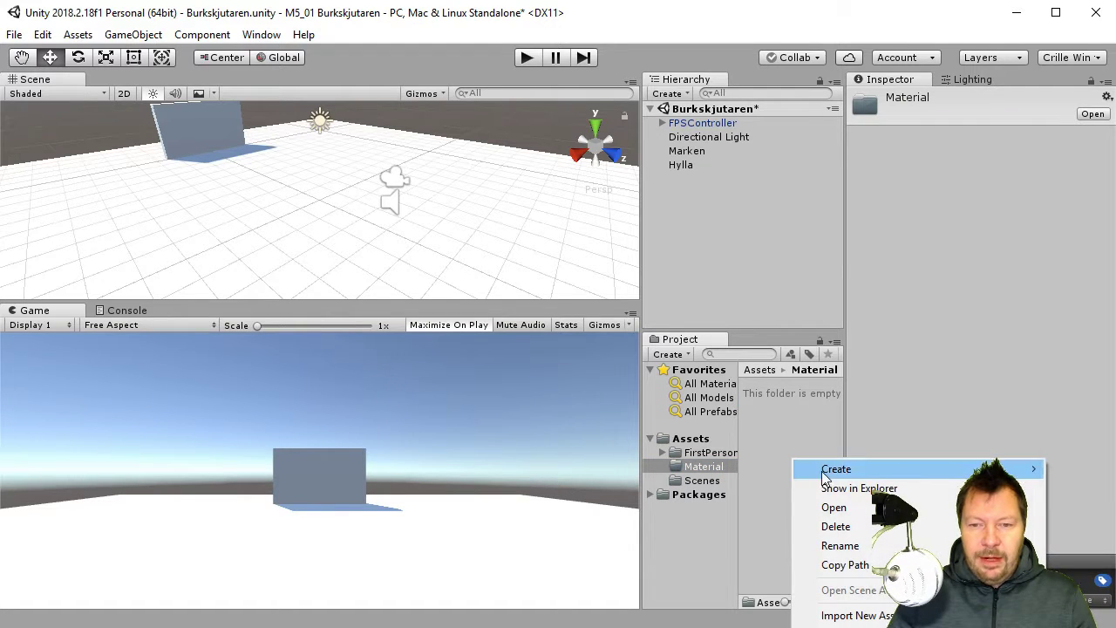
pyautogui.moveTo(837, 469)
pyautogui.click(1090, 512)
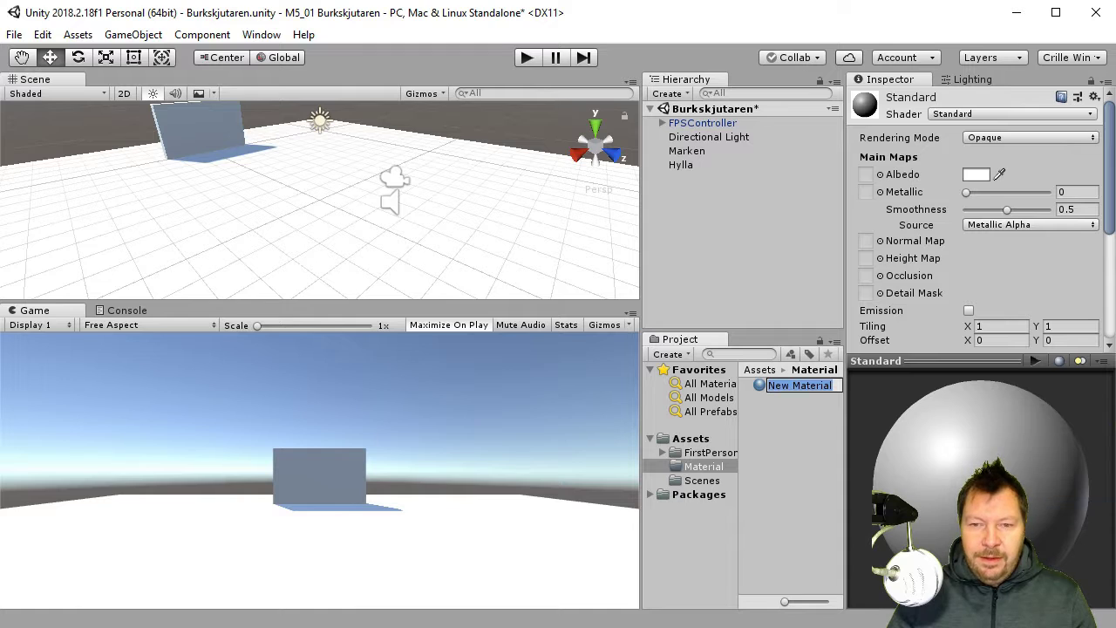
pyautogui.write('Gol')
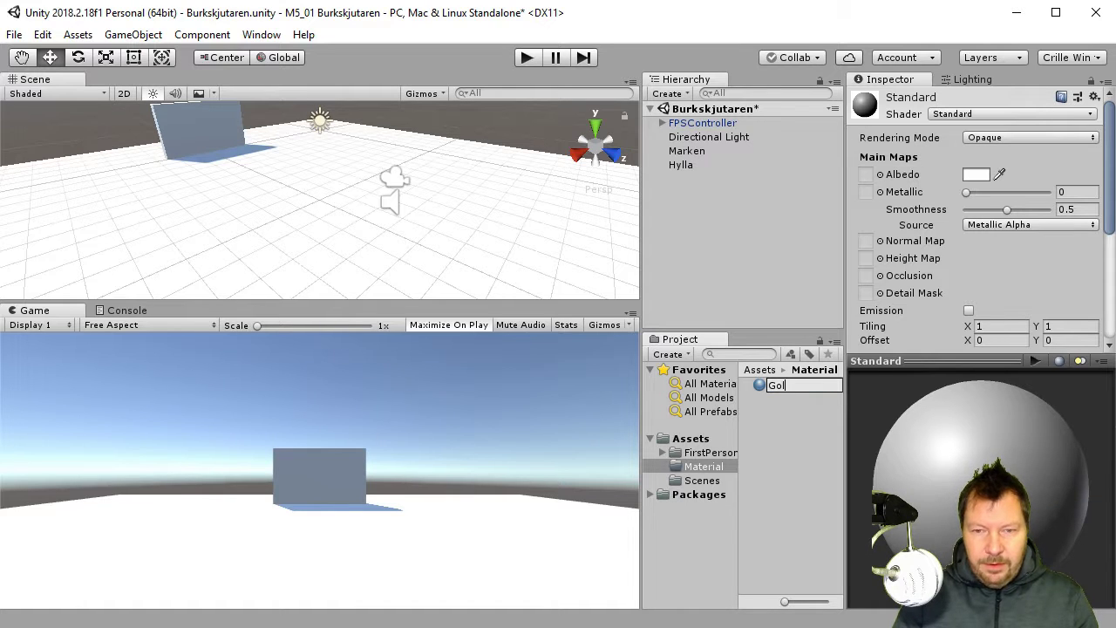
pyautogui.write('v')
pyautogui.press('Return')
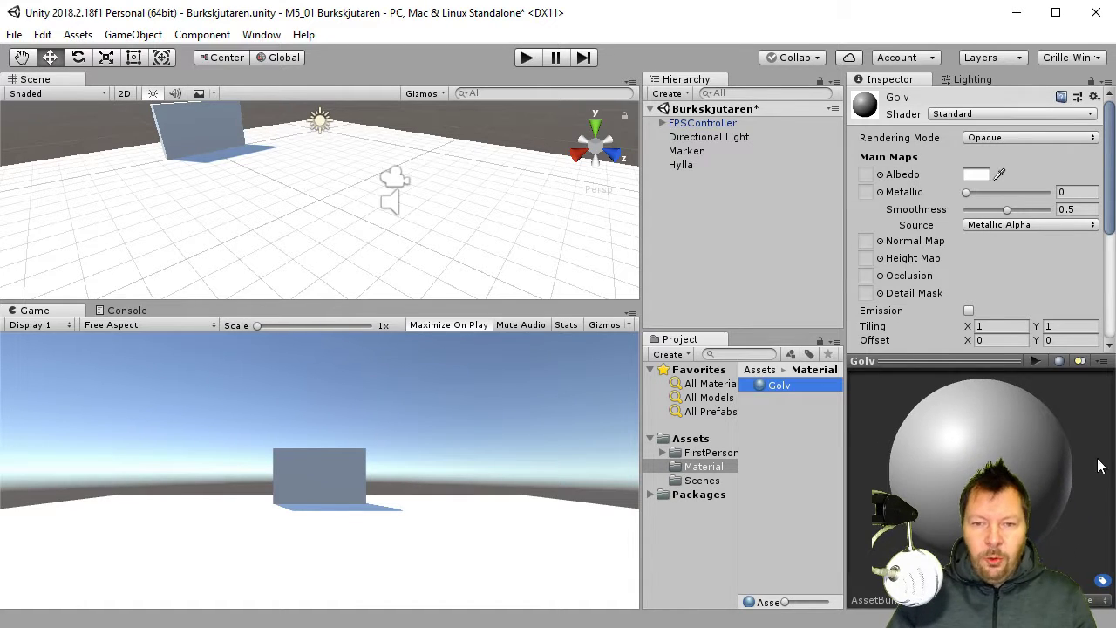
# - Add a second material named Hylla to the Material folder
pyautogui.click(802, 431)
pyautogui.rightClick(802, 431)
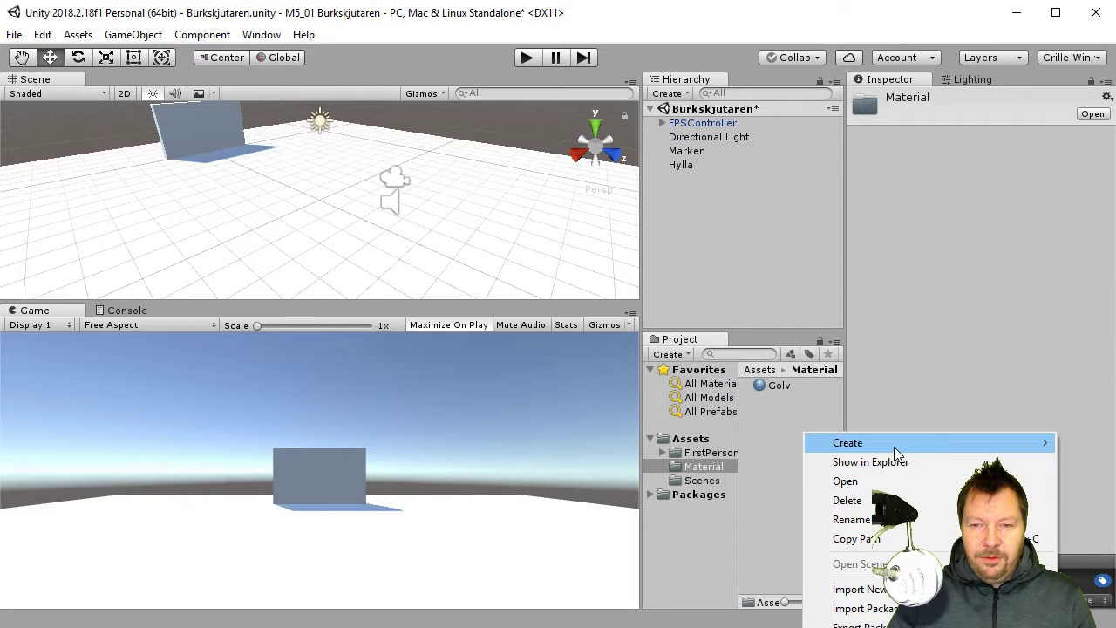
pyautogui.moveTo(894, 446)
pyautogui.click(1097, 512)
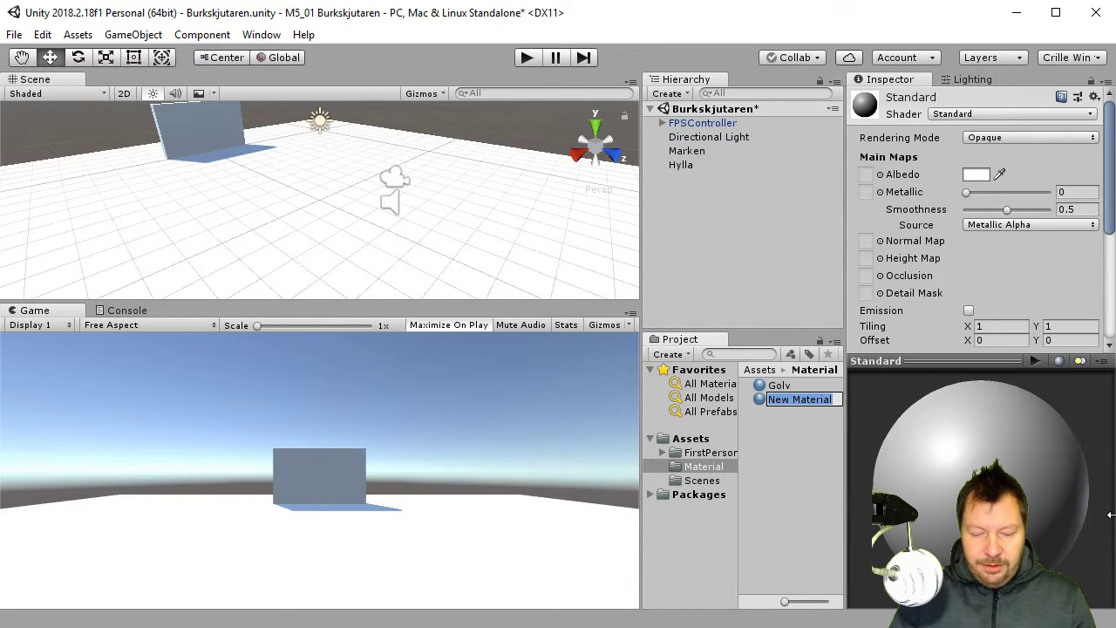
pyautogui.write('Hylla')
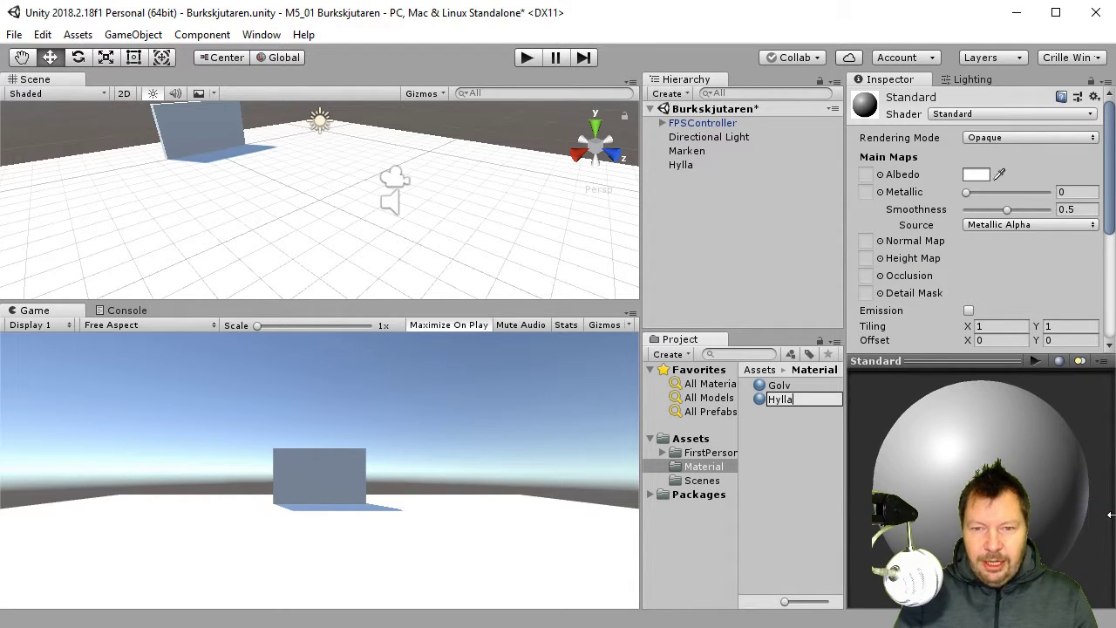
pyautogui.press('Return')
# - Add a third material named Burk to the Material folder
pyautogui.click(762, 473)
pyautogui.rightClick(762, 473)
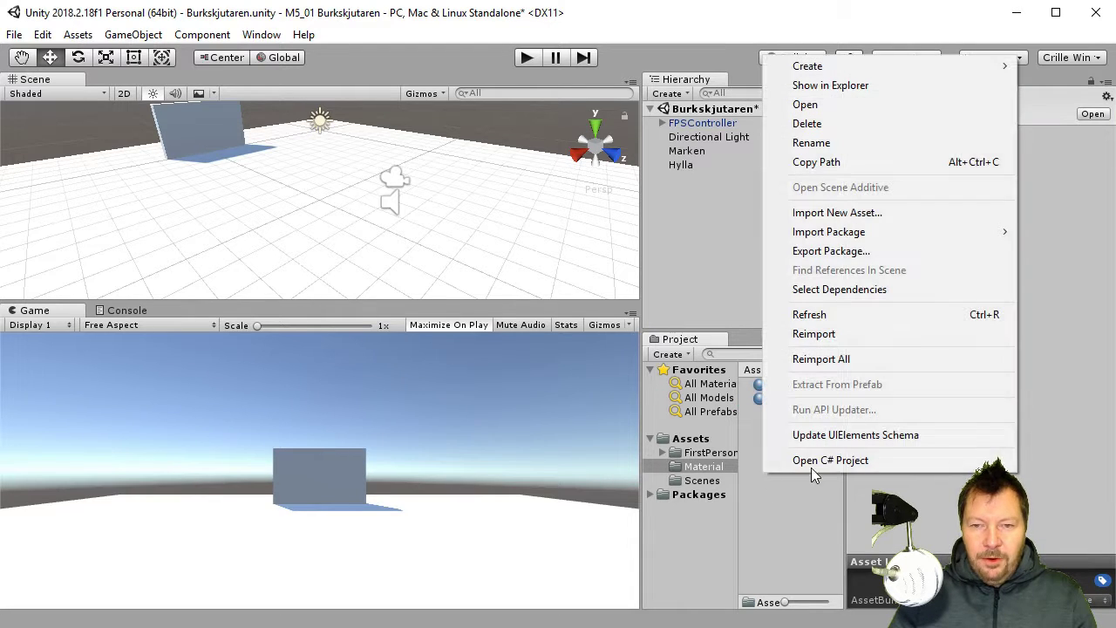
pyautogui.moveTo(860, 66)
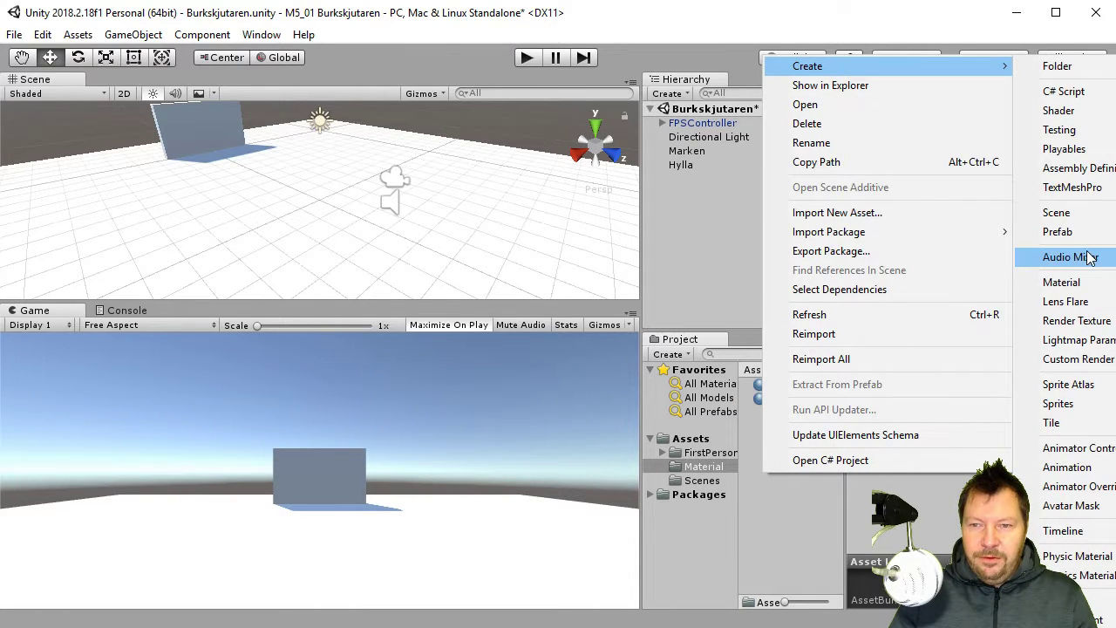
pyautogui.click(1092, 287)
pyautogui.write('B')
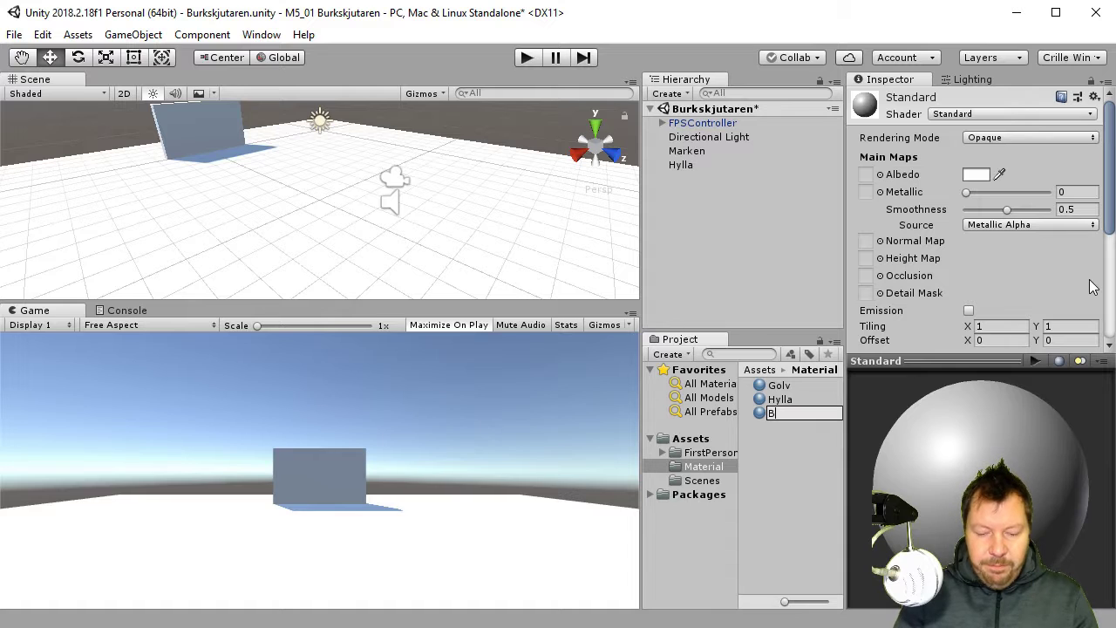
pyautogui.write('urk')
pyautogui.press('Return')
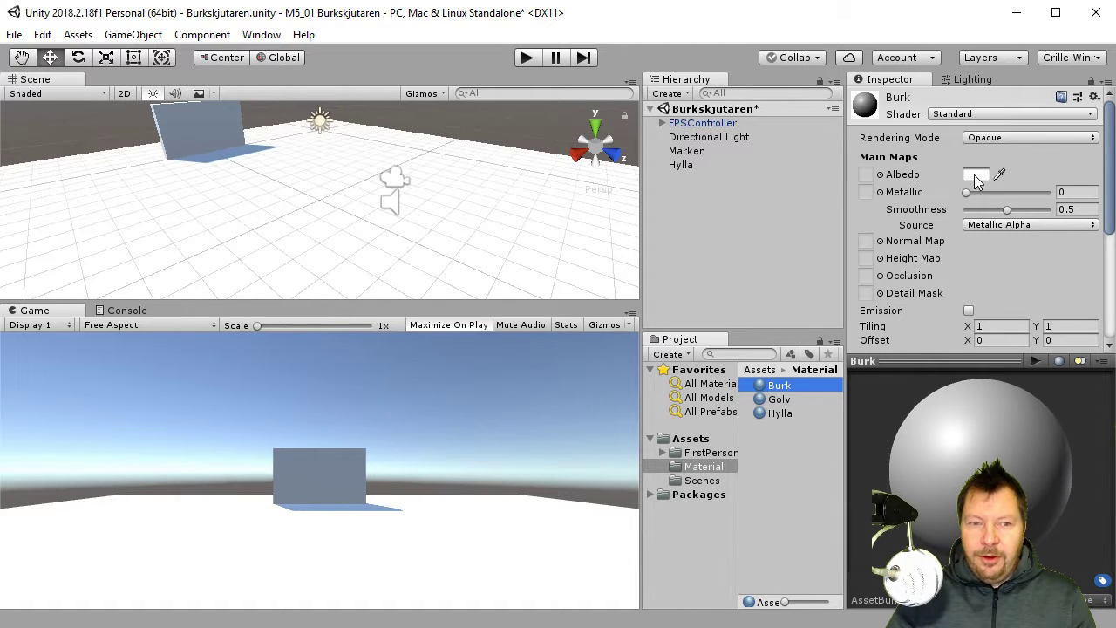
# - Set the Burk material's Albedo colour to a strong yellow
pyautogui.click(975, 176)
pyautogui.click(767, 172)
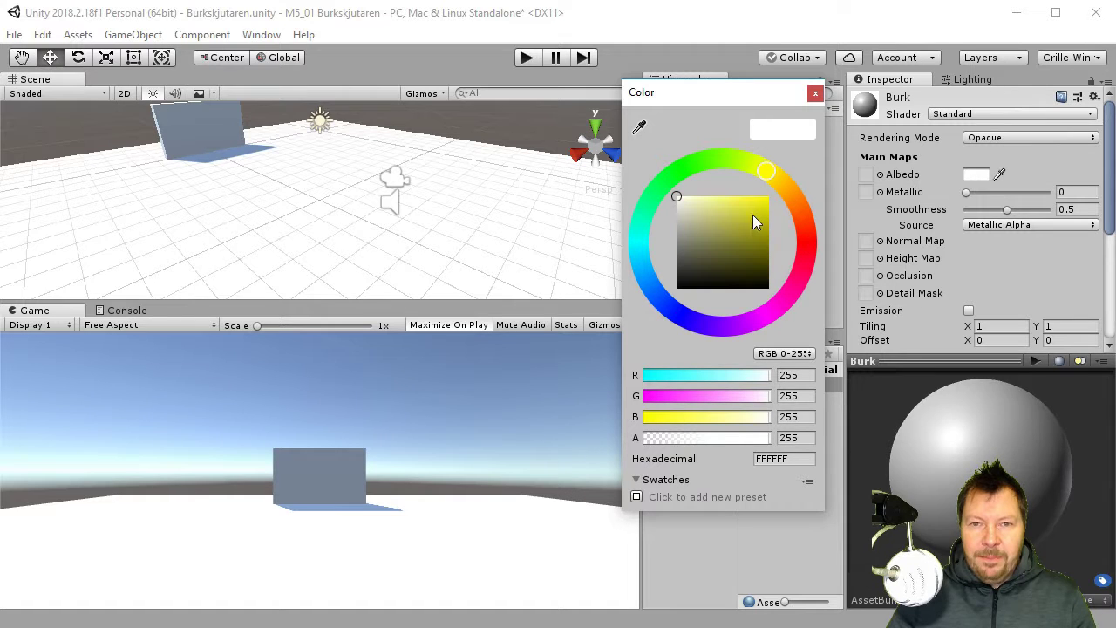
pyautogui.moveTo(752, 215); pyautogui.dragTo(766, 203)
pyautogui.click(815, 95)
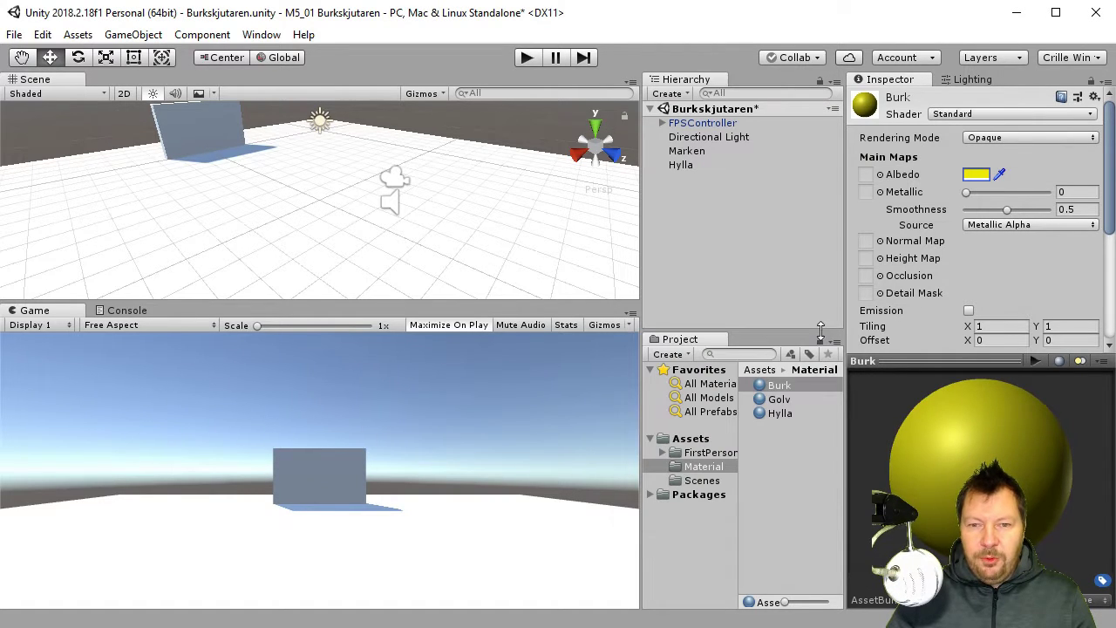
# - Set the Golv material's Albedo colour to a dark orange-brown
pyautogui.click(780, 401)
pyautogui.click(975, 177)
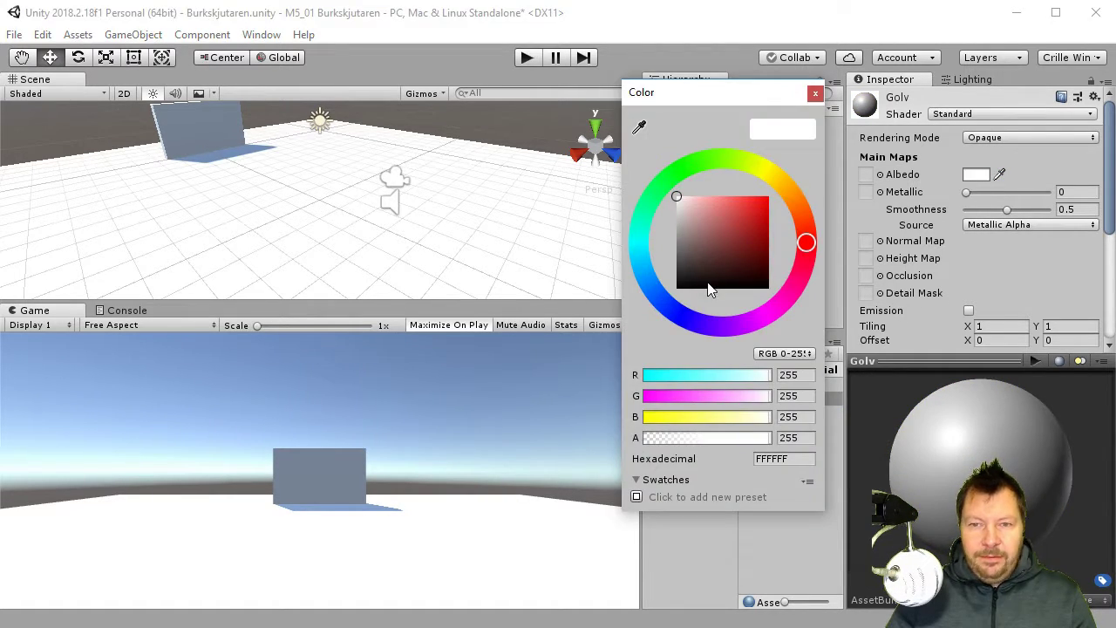
pyautogui.moveTo(806, 241); pyautogui.dragTo(795, 202)
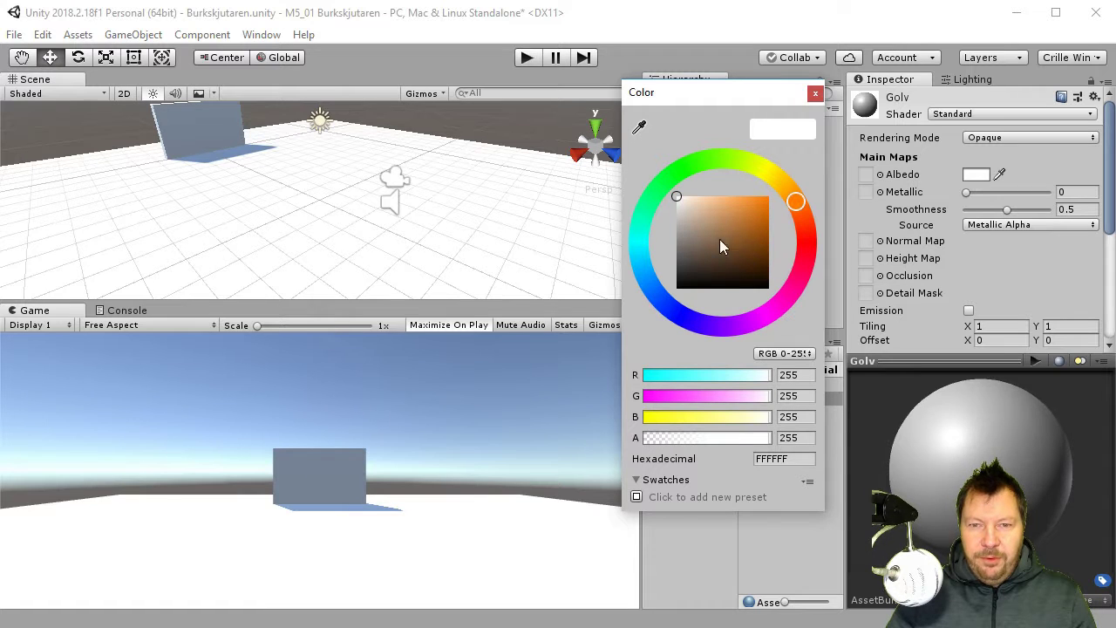
pyautogui.moveTo(719, 239)
pyautogui.mouseDown()
pyautogui.moveTo(731, 211)
pyautogui.moveTo(707, 226)
pyautogui.moveTo(714, 207)
pyautogui.moveTo(762, 240)
pyautogui.mouseUp()
pyautogui.click(816, 93)
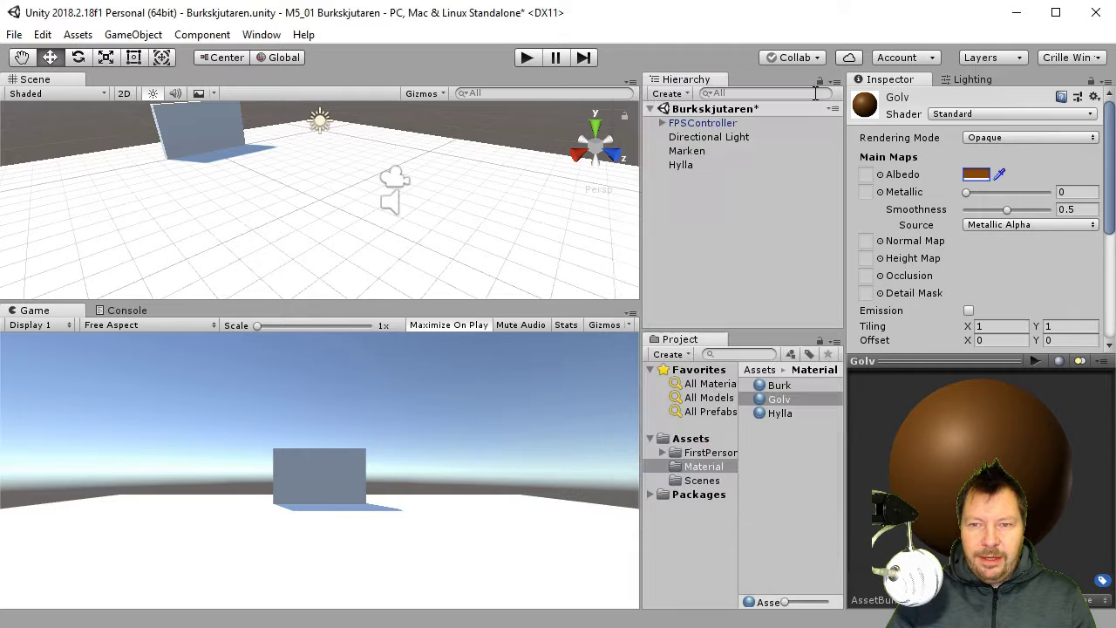
# - Set the Hylla material's Albedo to a pale yellow, about ECEBB8
pyautogui.click(776, 416)
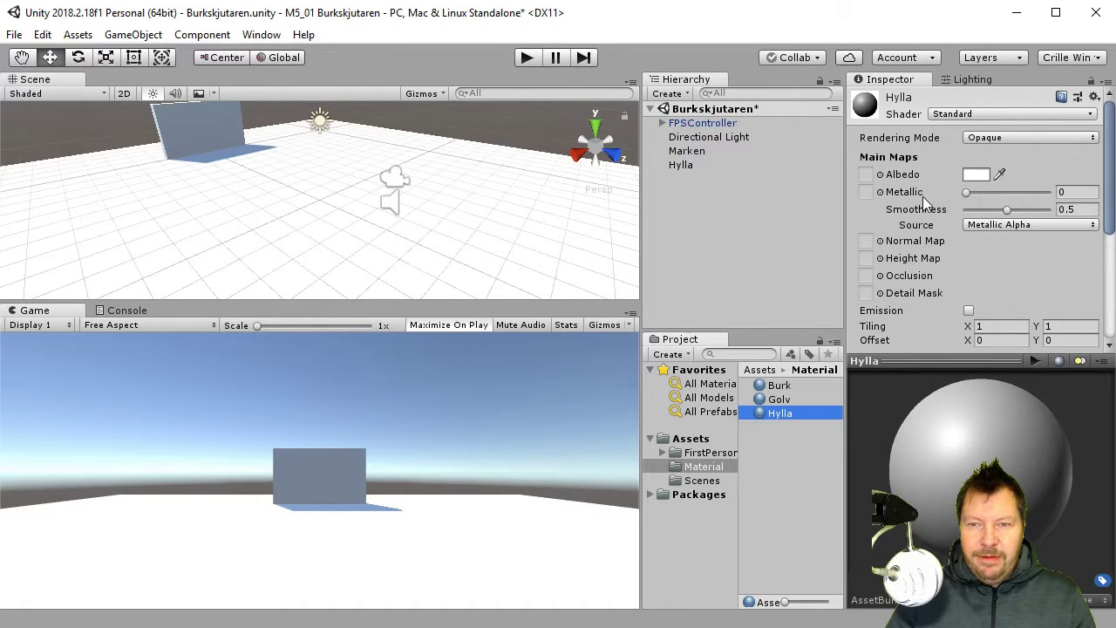
pyautogui.click(977, 175)
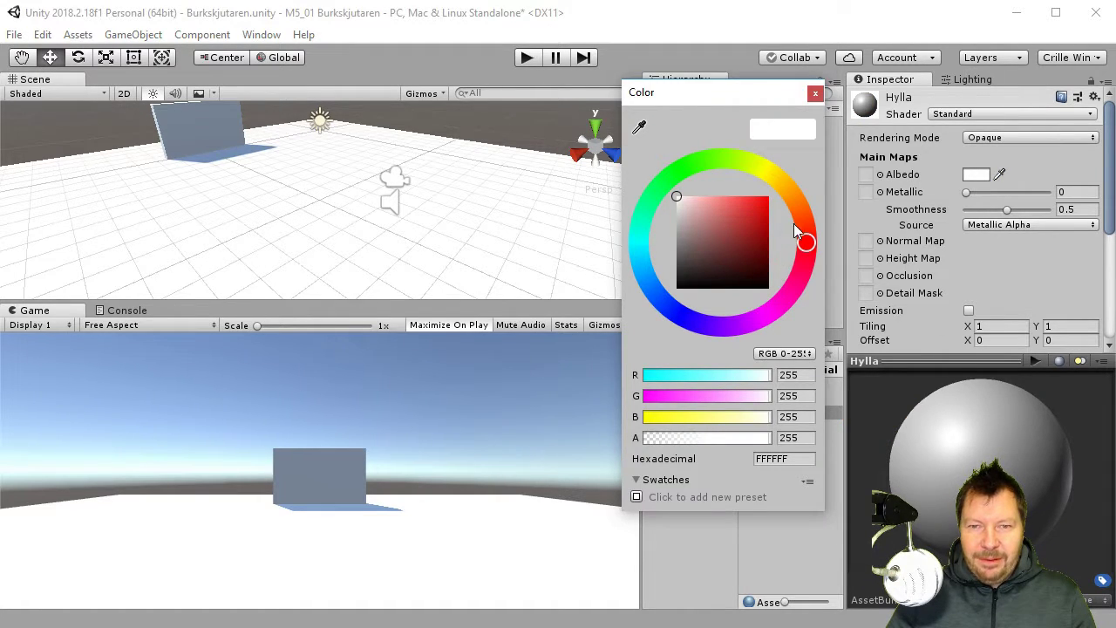
pyautogui.click(766, 173)
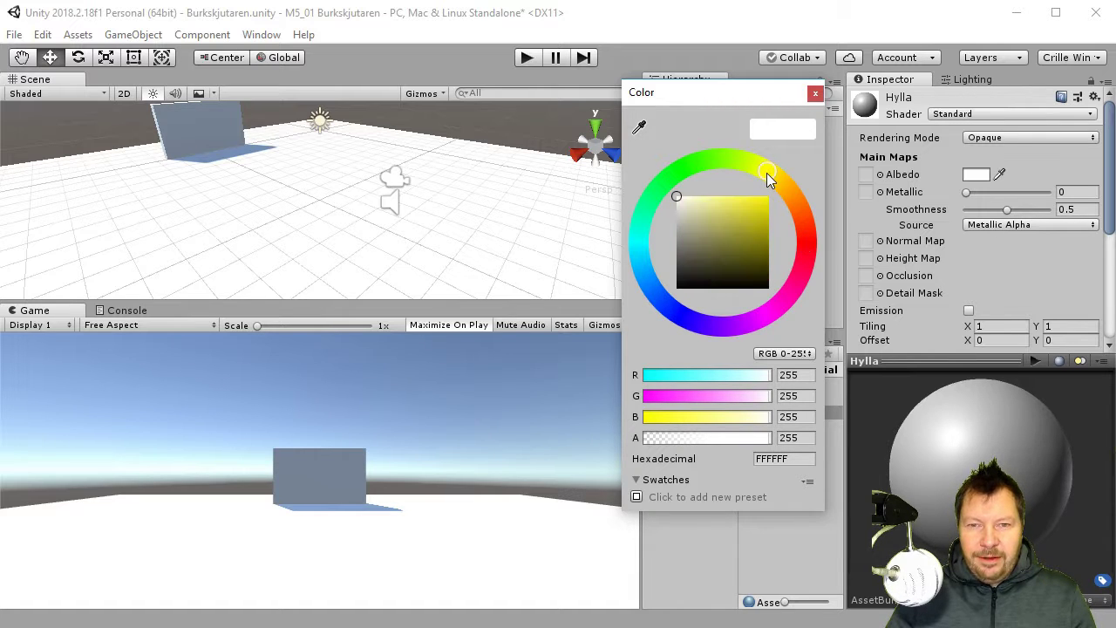
pyautogui.moveTo(709, 202); pyautogui.dragTo(698, 203)
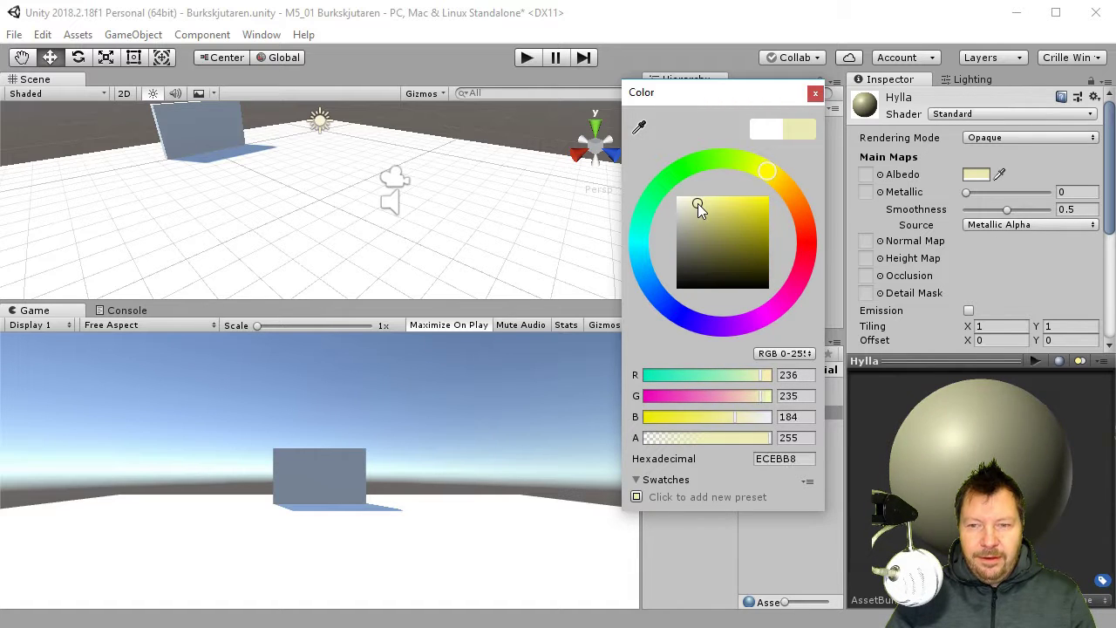
pyautogui.click(815, 92)
# - Apply the Hylla material to the Hylla object and the Golv material to the ground plane
pyautogui.moveTo(781, 414); pyautogui.dragTo(193, 129)
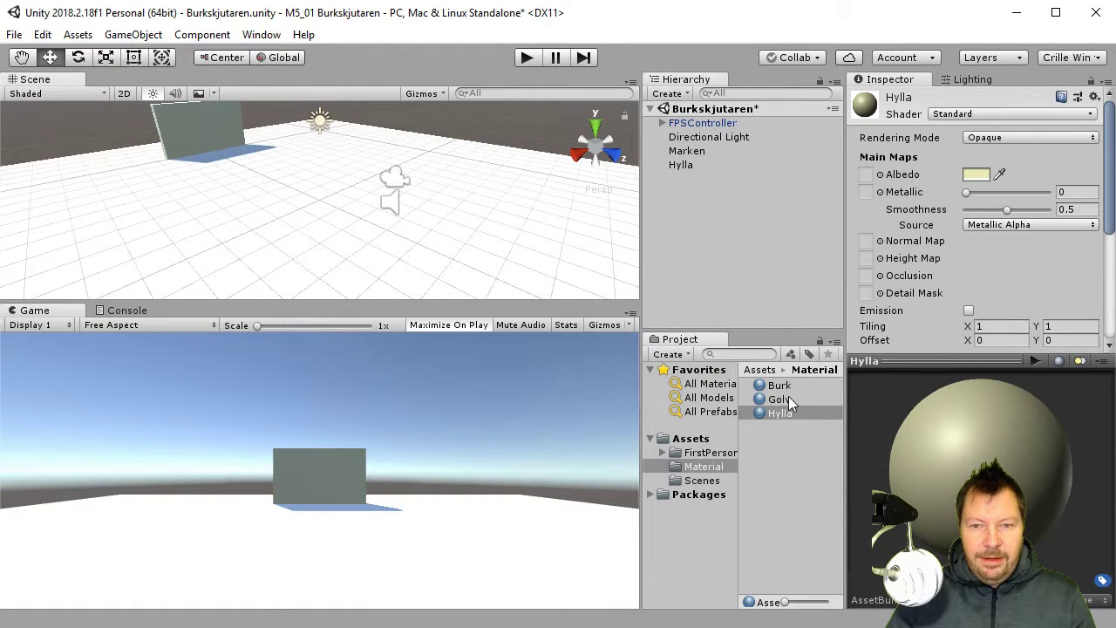
pyautogui.moveTo(785, 399); pyautogui.dragTo(502, 265)
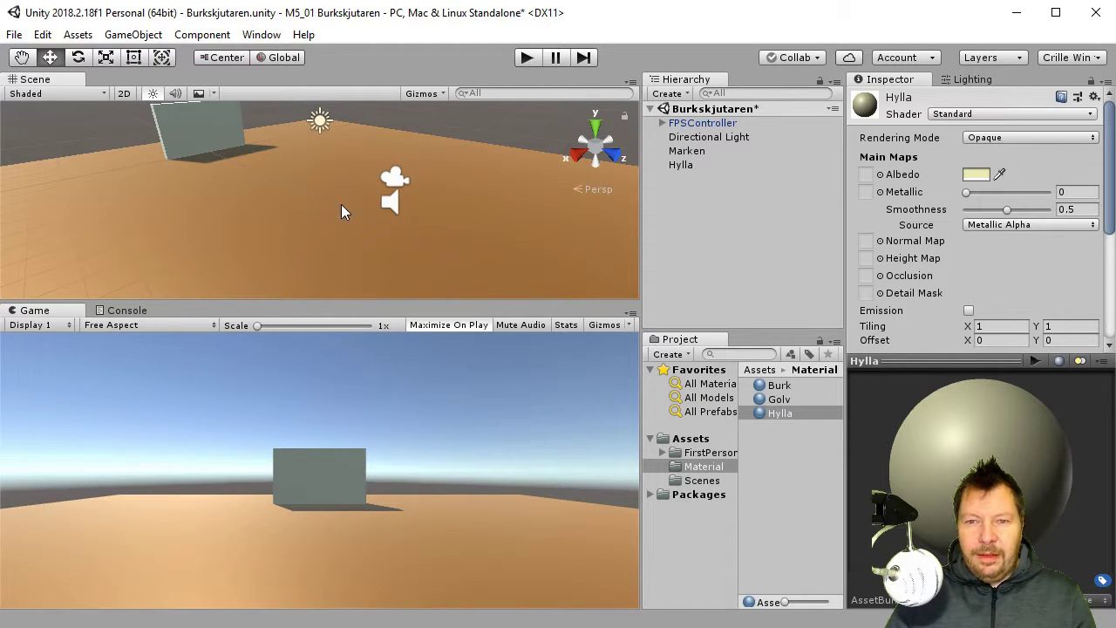
# - Create a 3D cylinder in the scene and name it Burk
pyautogui.click(743, 241)
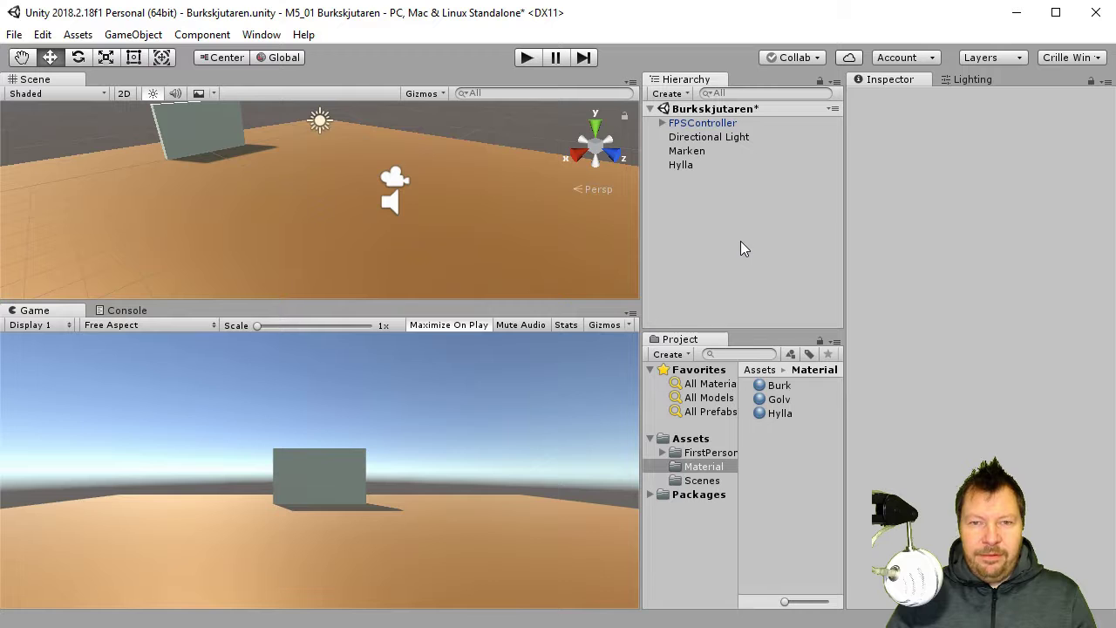
pyautogui.click(671, 94)
pyautogui.moveTo(754, 150)
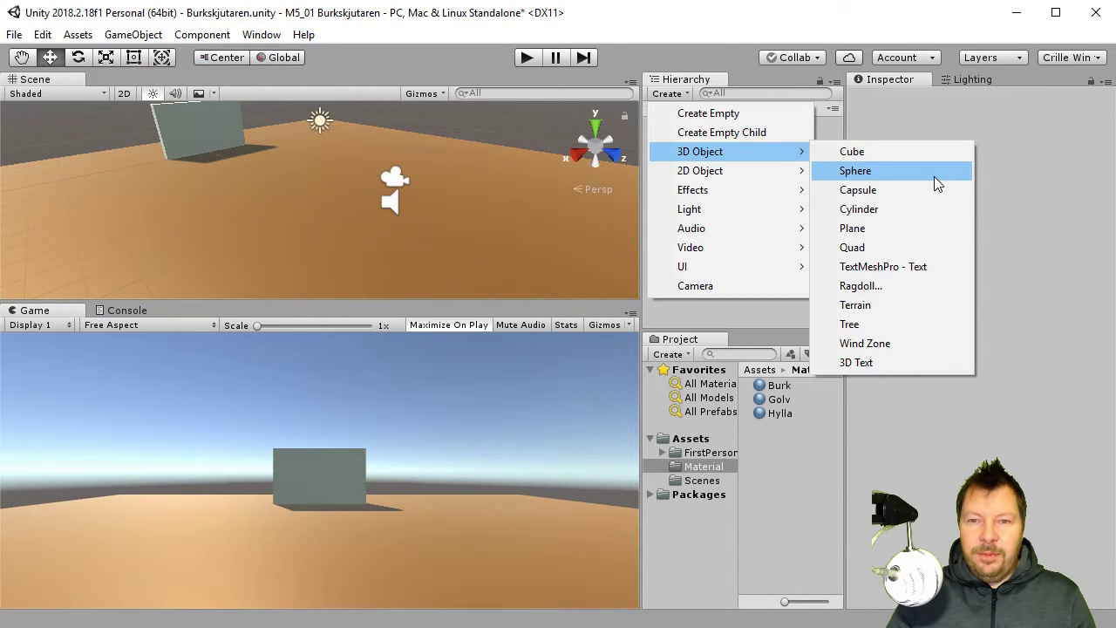
pyautogui.click(907, 209)
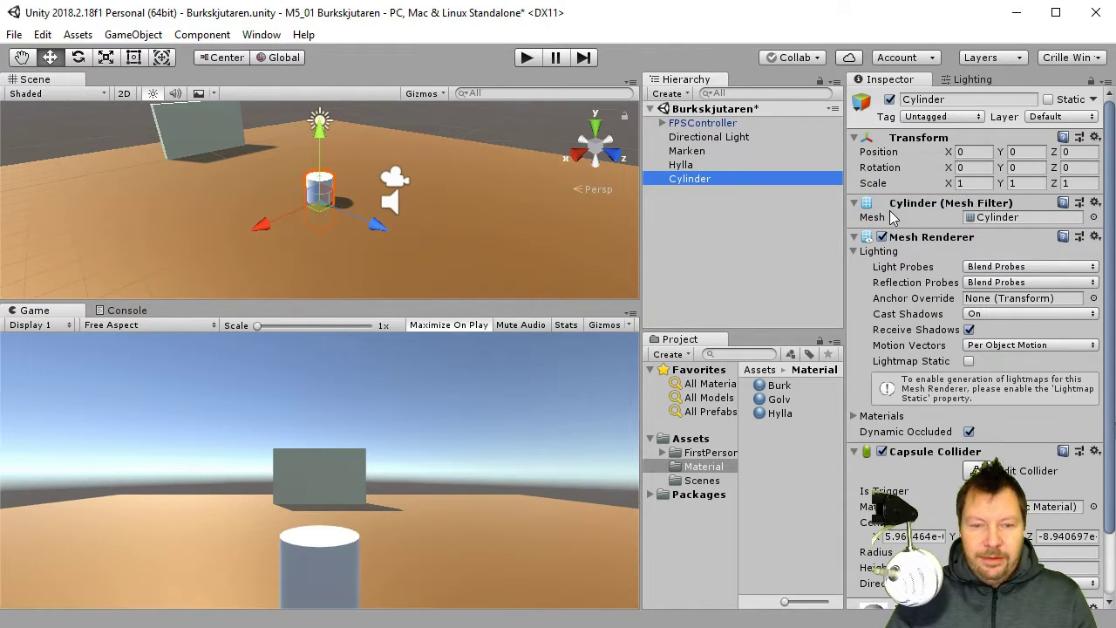
pyautogui.write('Burk')
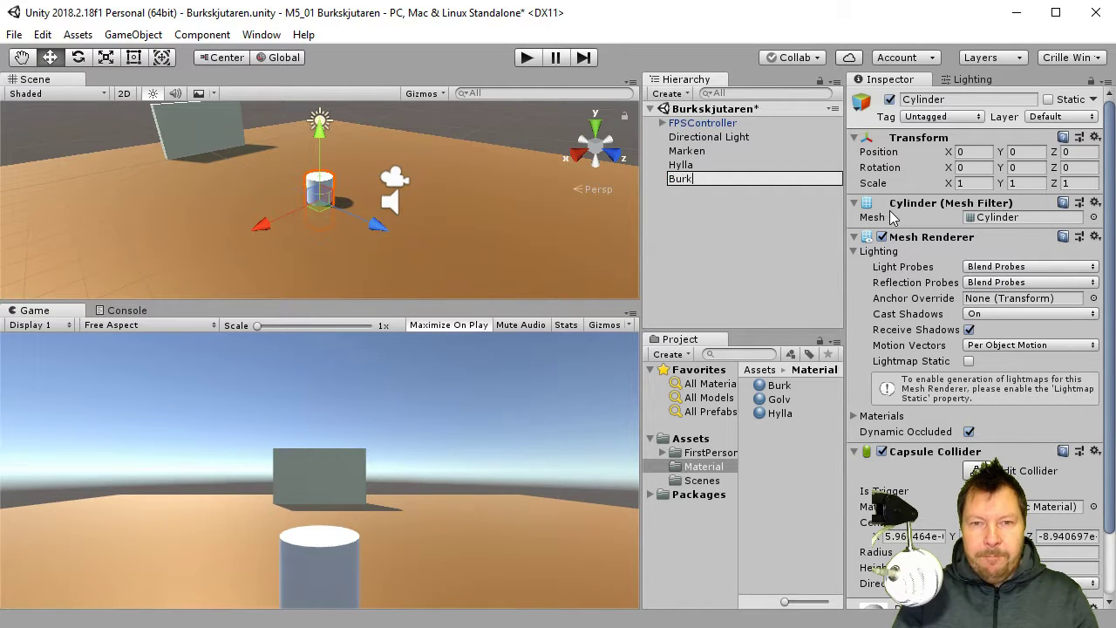
pyautogui.press('Return')
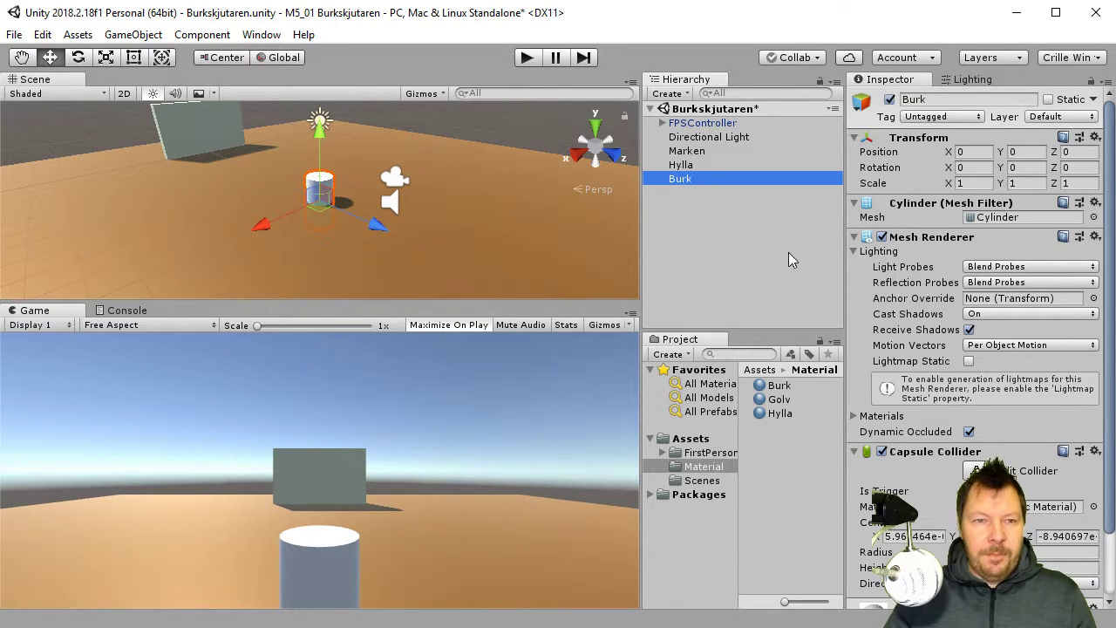
# - Scale the Burk cylinder to 0.2 on the X, Y and Z axes
pyautogui.click(972, 183)
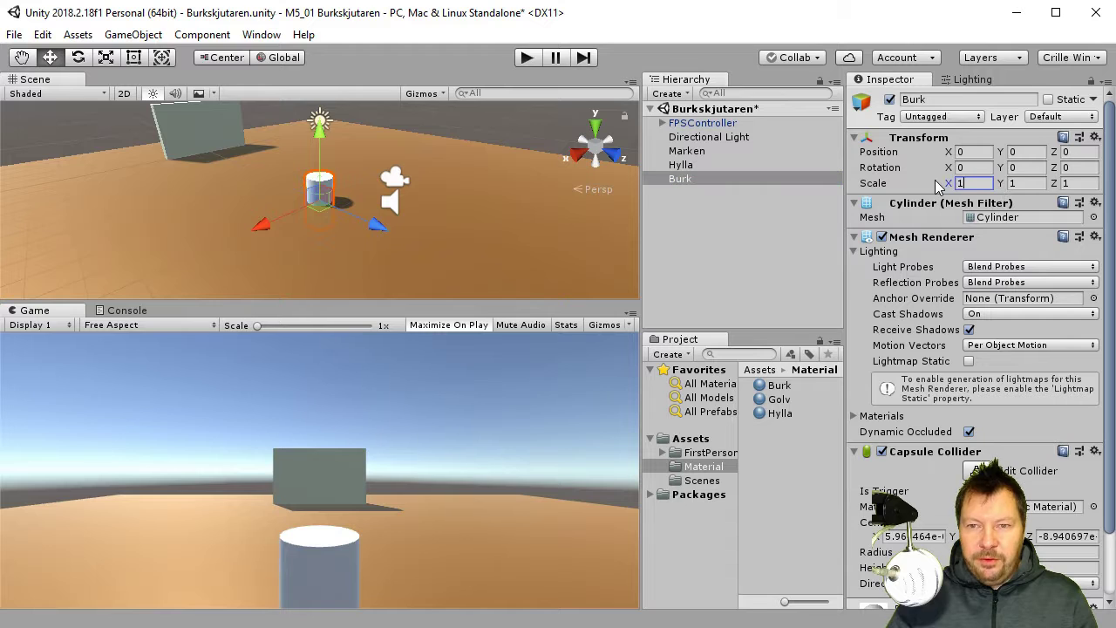
pyautogui.write(',2')
pyautogui.press('Tab')
pyautogui.write(',2')
pyautogui.press('Tab')
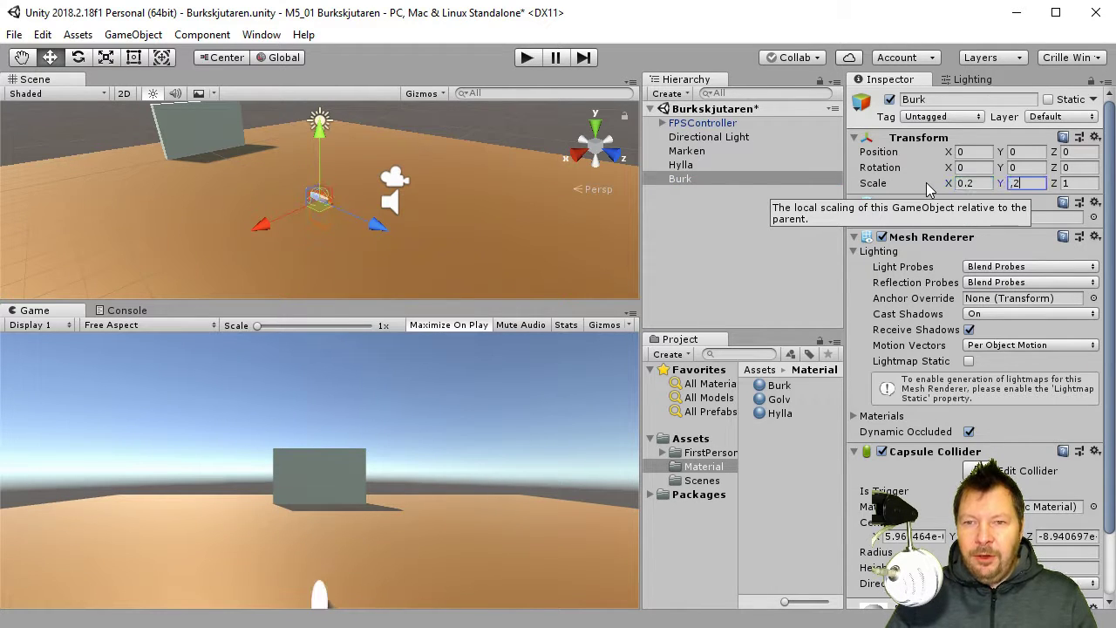
pyautogui.write(',2')
pyautogui.press('Return')
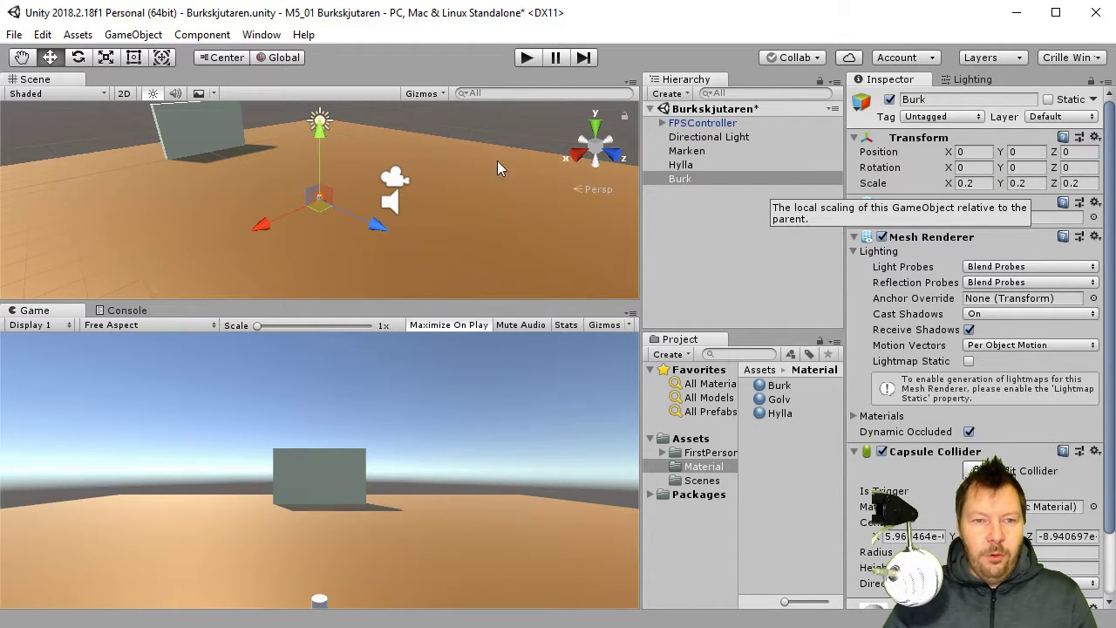
# - Raise the Burk can above the ground to Y 0.6 and apply the Burk material to it
pyautogui.moveTo(323, 129); pyautogui.dragTo(348, 151)
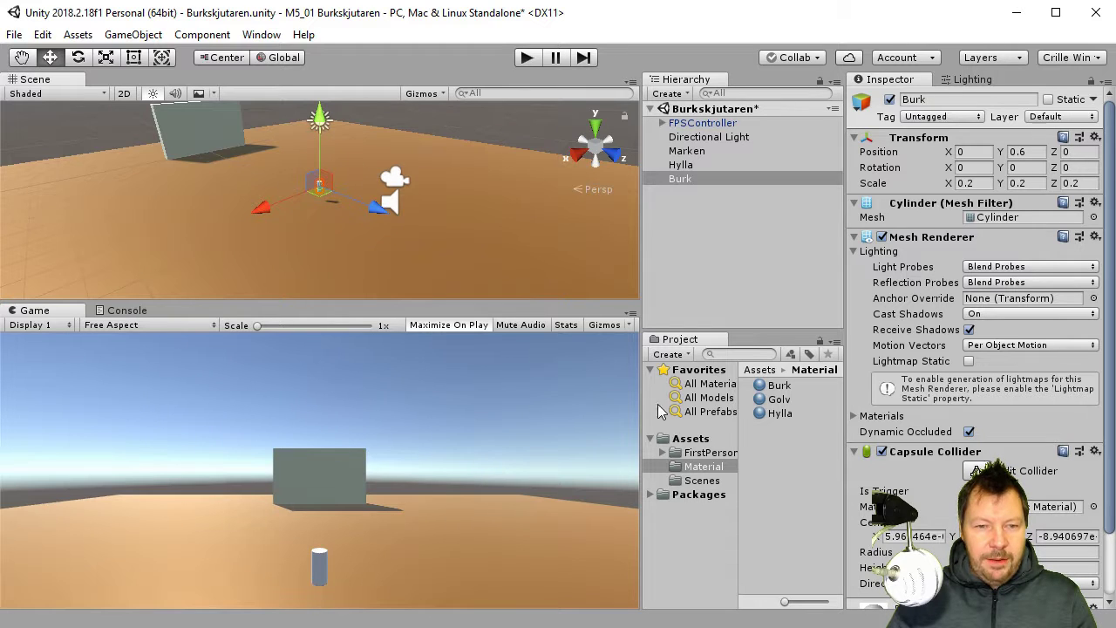
pyautogui.scroll(5, 330, 212)
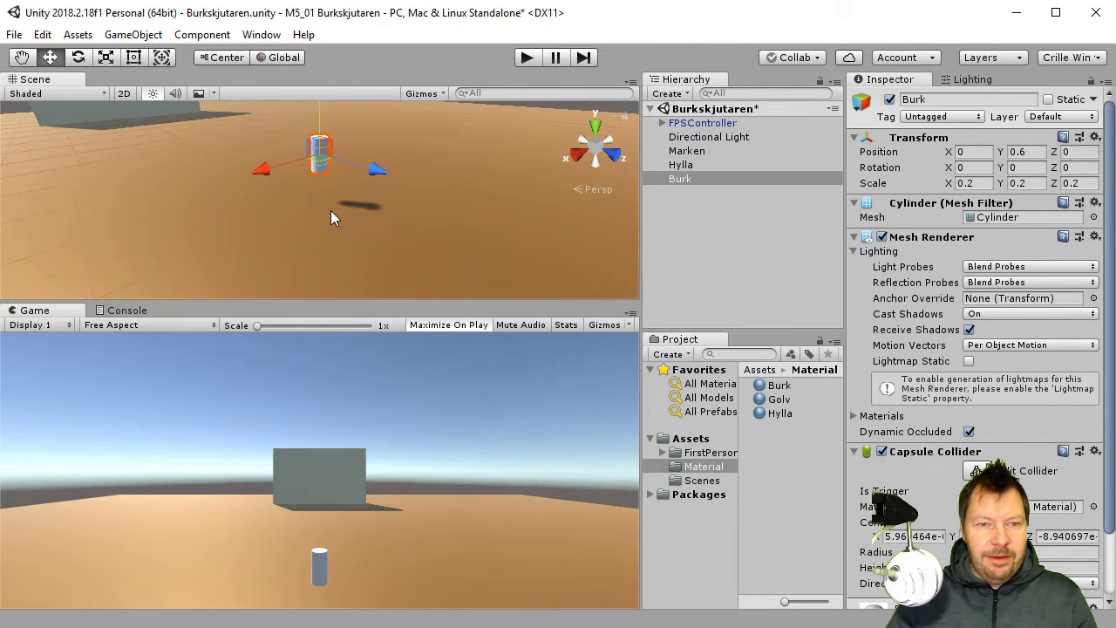
pyautogui.moveTo(779, 386); pyautogui.dragTo(323, 165)
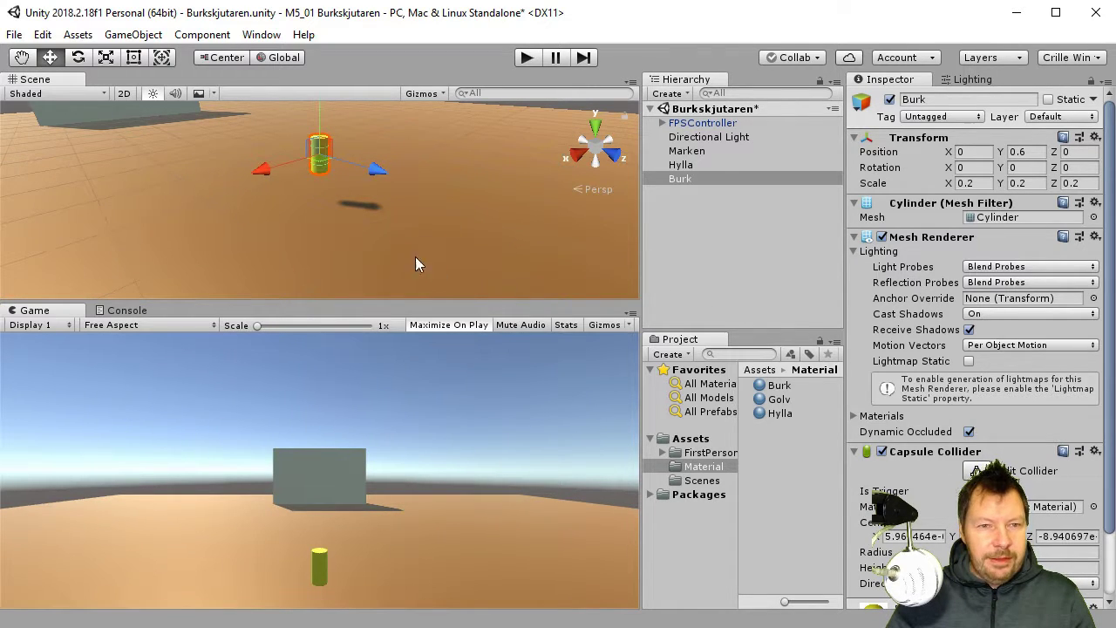
# - From a top view, move the Burk can over to the shelf, at about X 1.52 and Z -10.47
pyautogui.click(596, 123)
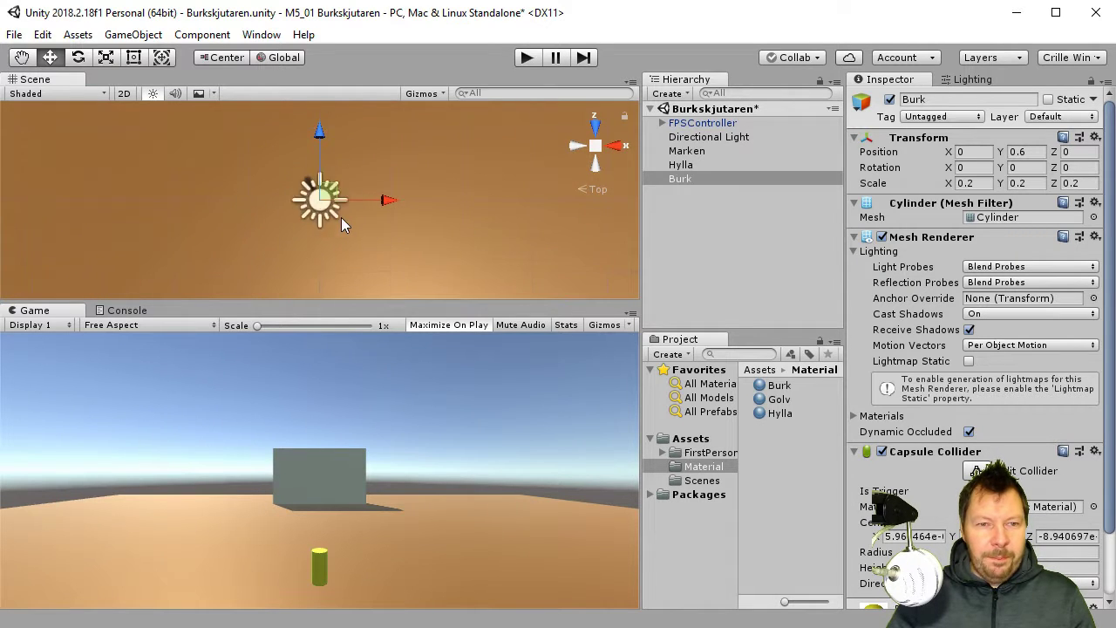
pyautogui.scroll(-8, 341, 218)
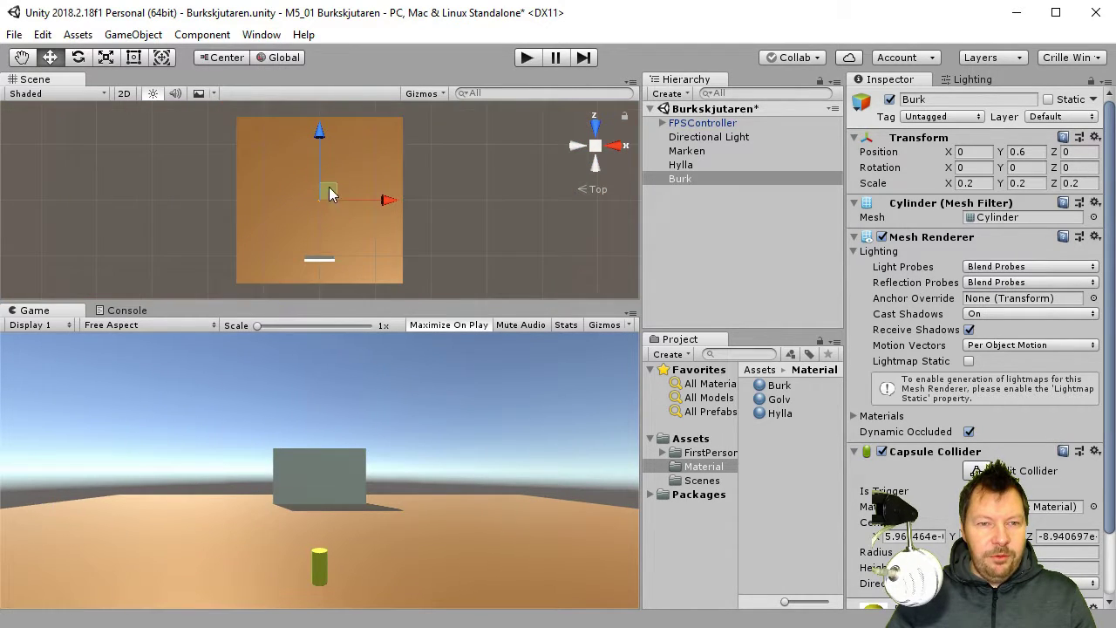
pyautogui.moveTo(330, 193); pyautogui.dragTo(338, 265)
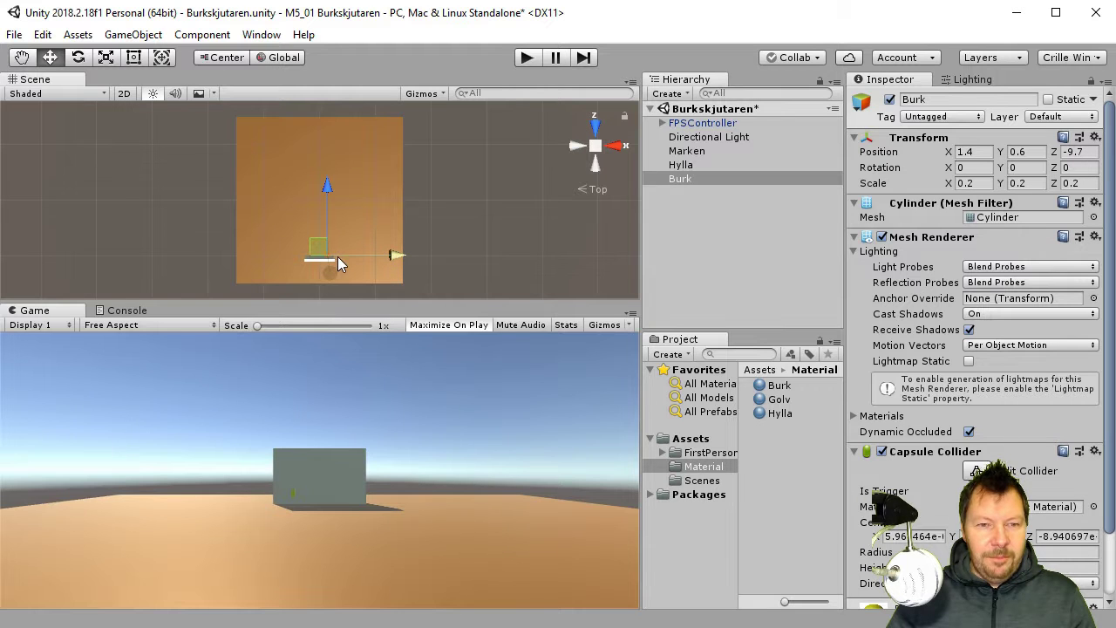
pyautogui.press('f')
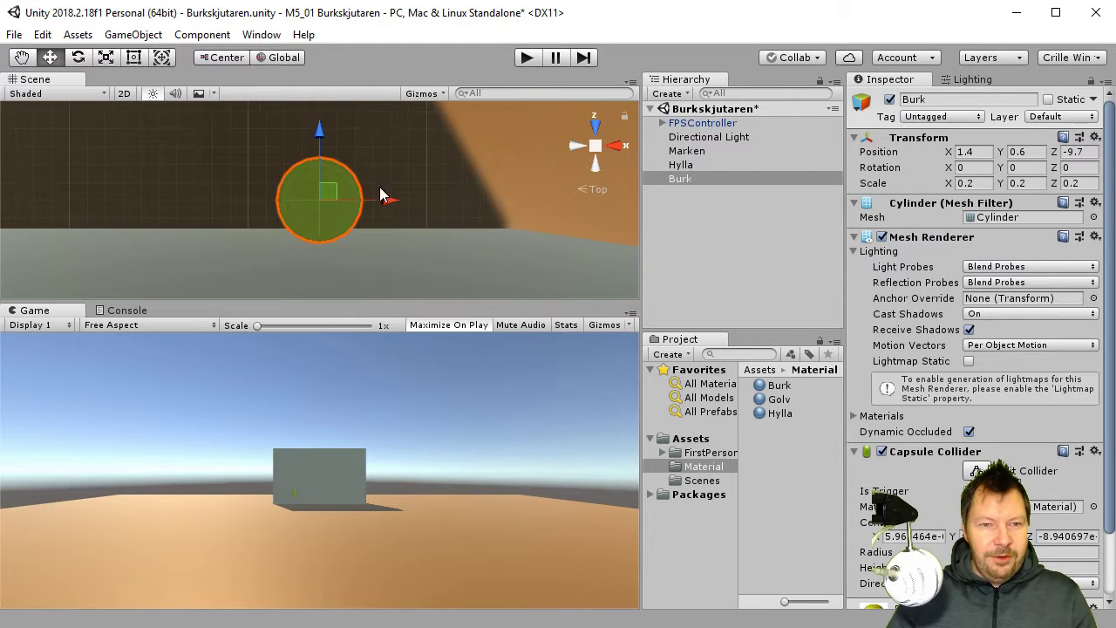
pyautogui.scroll(-3, 378, 195)
pyautogui.scroll(-4, 351, 186)
pyautogui.moveTo(331, 195); pyautogui.dragTo(337, 241)
# - From a side view, raise the Burk can above the shelf's top edge, to about Y 3.36
pyautogui.click(625, 147)
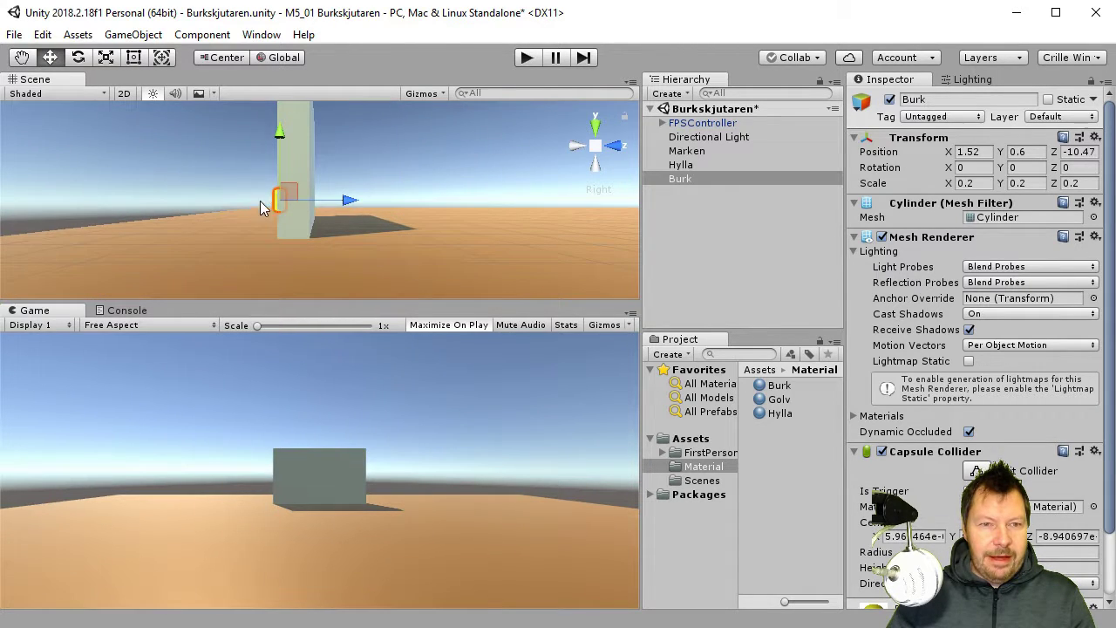
pyautogui.moveTo(275, 124); pyautogui.dragTo(274, 53)
pyautogui.scroll(2, 331, 229)
pyautogui.moveTo(363, 298); pyautogui.dragTo(363, 415)
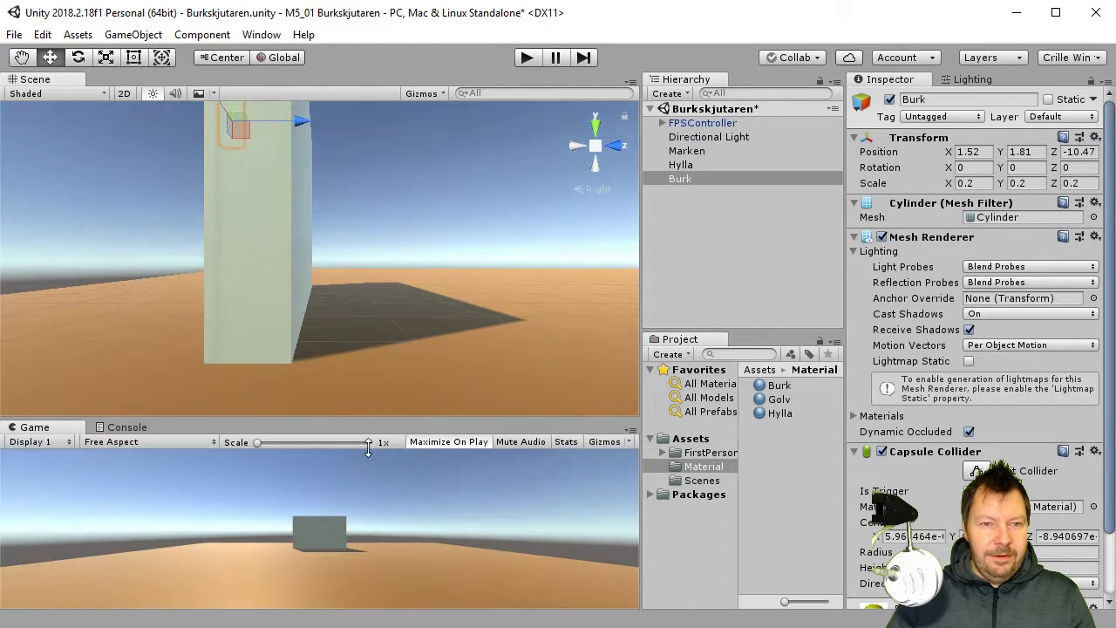
pyautogui.scroll(3, 320, 357)
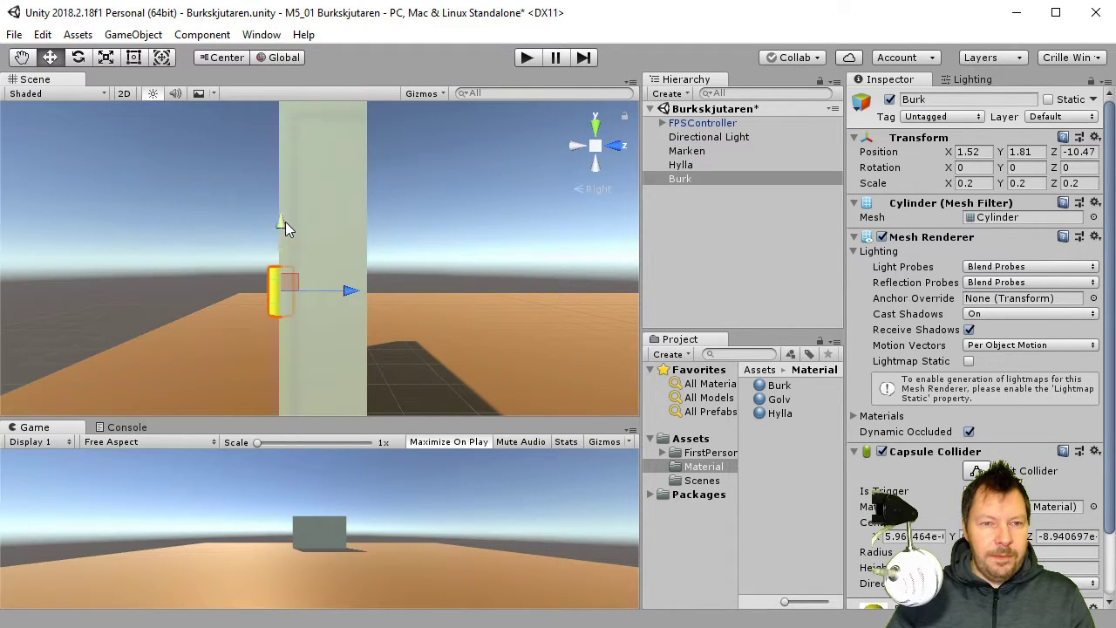
pyautogui.moveTo(285, 225); pyautogui.dragTo(282, 84)
pyautogui.press('f')
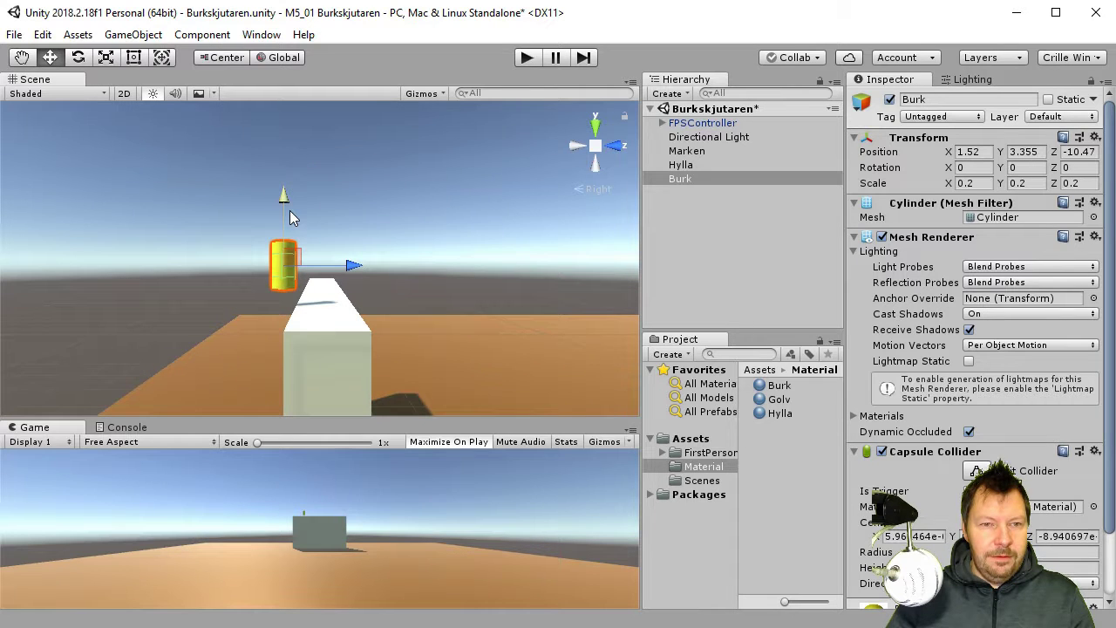
# - Centre the Burk can across the shelf's thickness at about Z -10.11 and lower it onto the top surface, at about Y 3.21
pyautogui.moveTo(352, 263); pyautogui.dragTo(317, 203)
pyautogui.moveTo(300, 165); pyautogui.dragTo(308, 188)
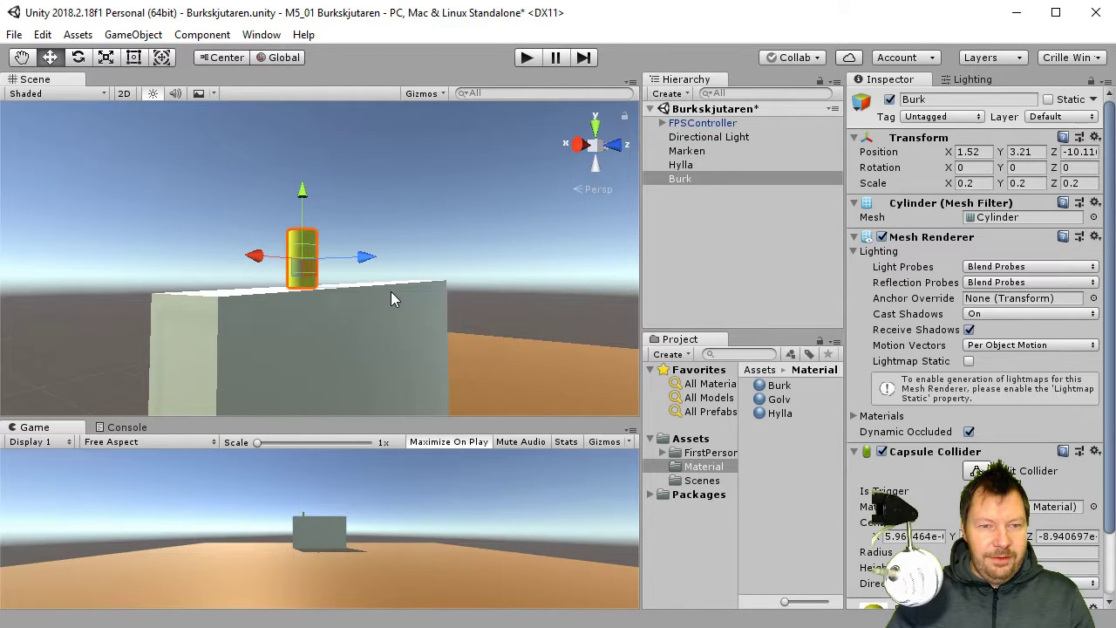
pyautogui.keyDown('alt'); pyautogui.moveTo(391, 294); pyautogui.dragTo(404, 332); pyautogui.keyUp('alt')
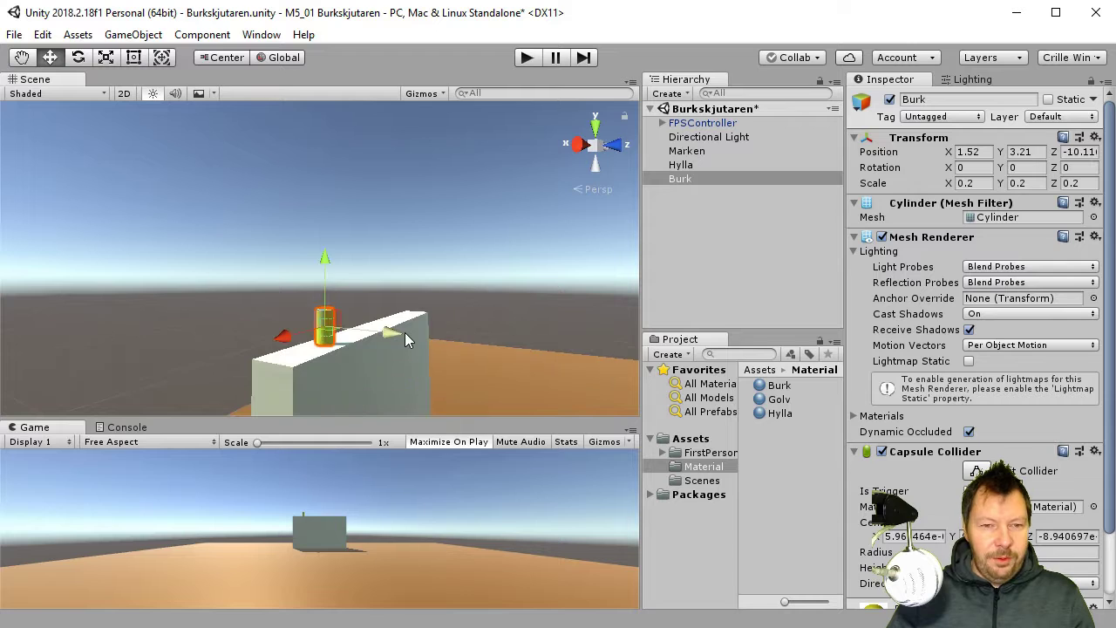
pyautogui.keyDown('alt'); pyautogui.moveTo(423, 242); pyautogui.dragTo(357, 233); pyautogui.keyUp('alt')
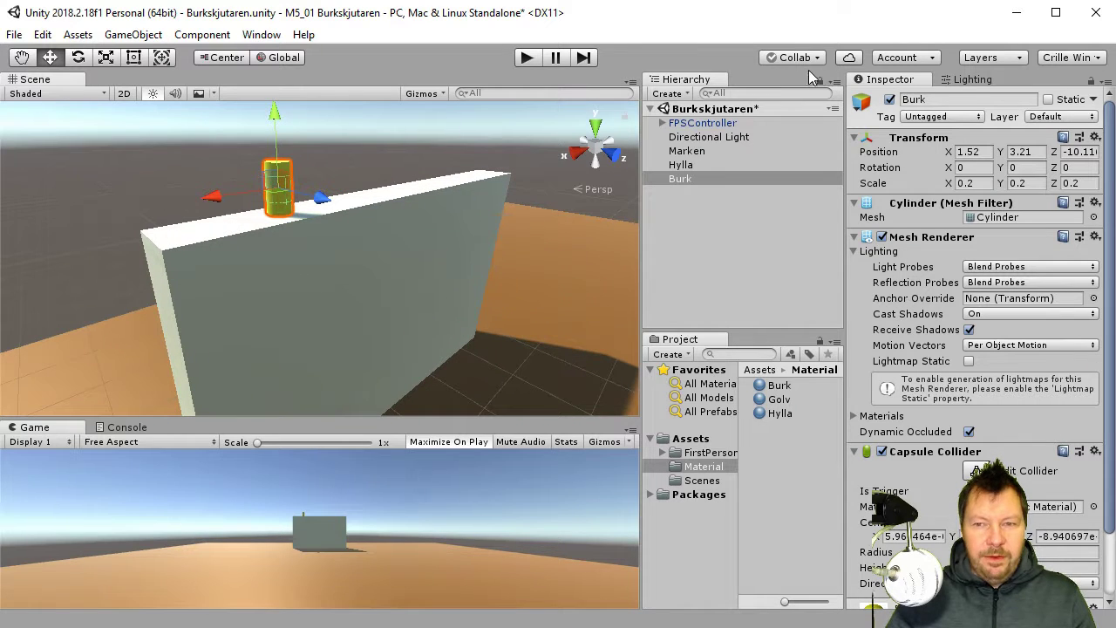
# - Play-test the scene by walking forward and back to view the can on the shelf, and stop the game
pyautogui.click(532, 58)
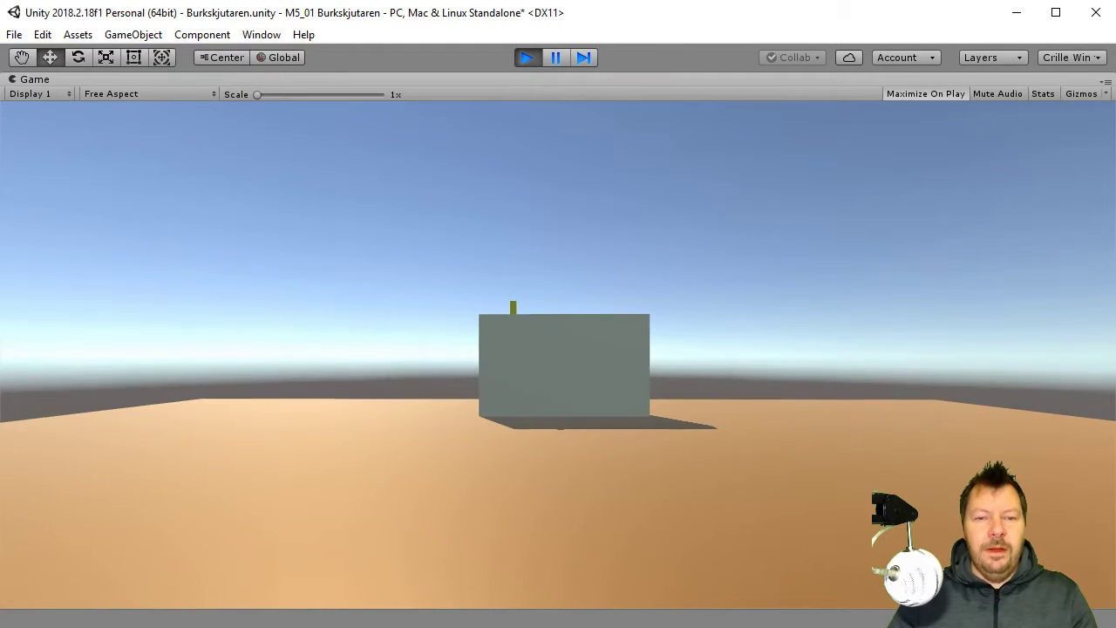
pyautogui.press('w')
pyautogui.press('s')
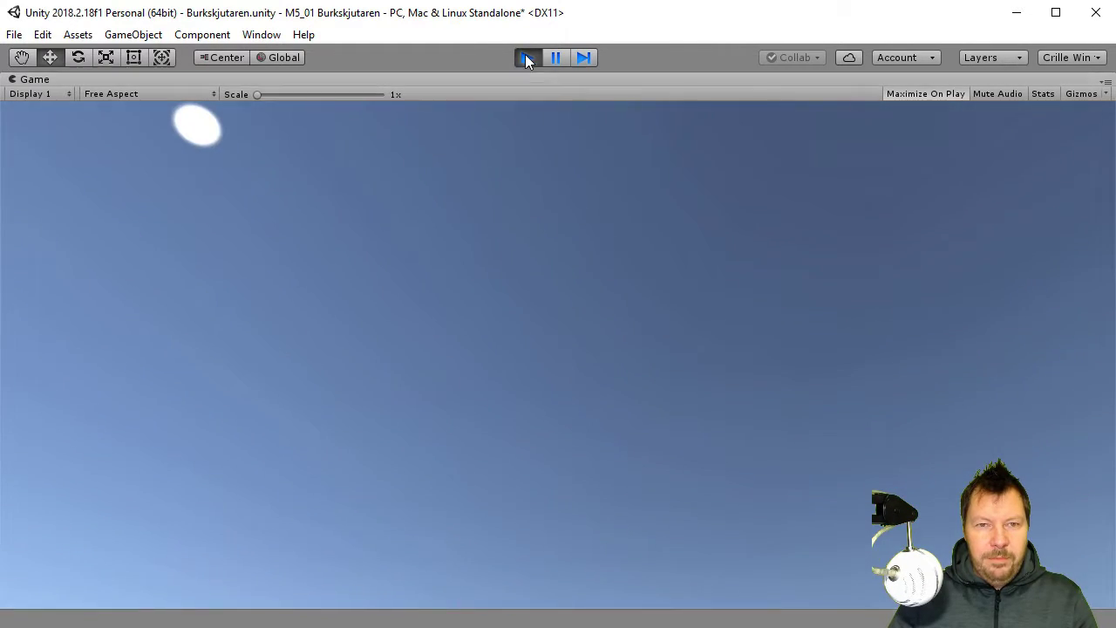
pyautogui.click(527, 58)
# - Reduce the height of the Hylla shelf, trying a Y scale of 1.2 and settling on 2
pyautogui.click(447, 253)
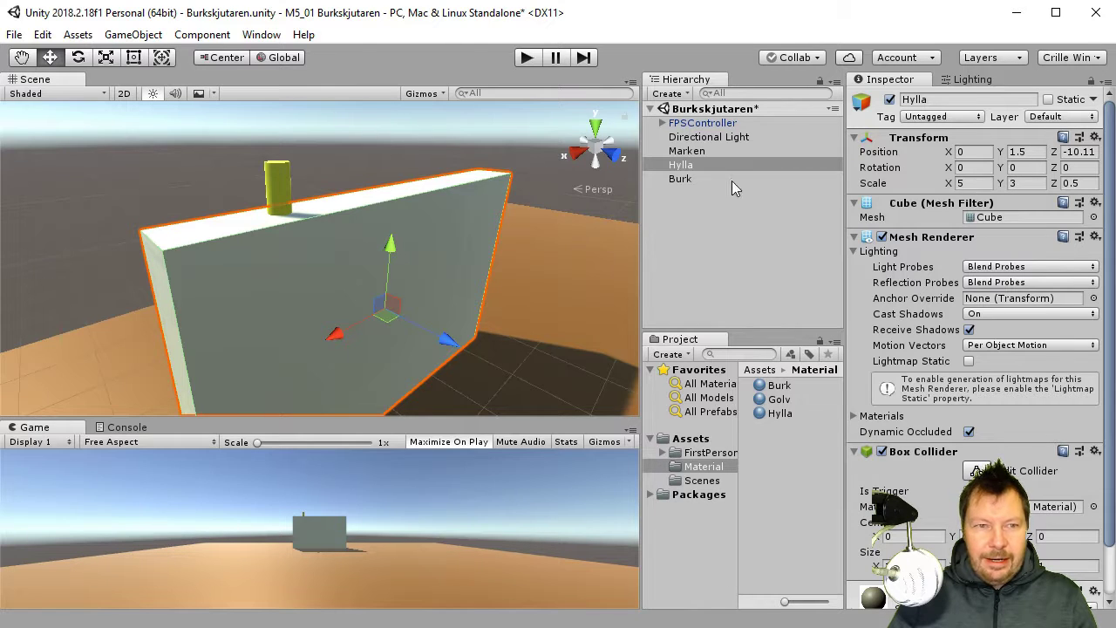
pyautogui.click(106, 57)
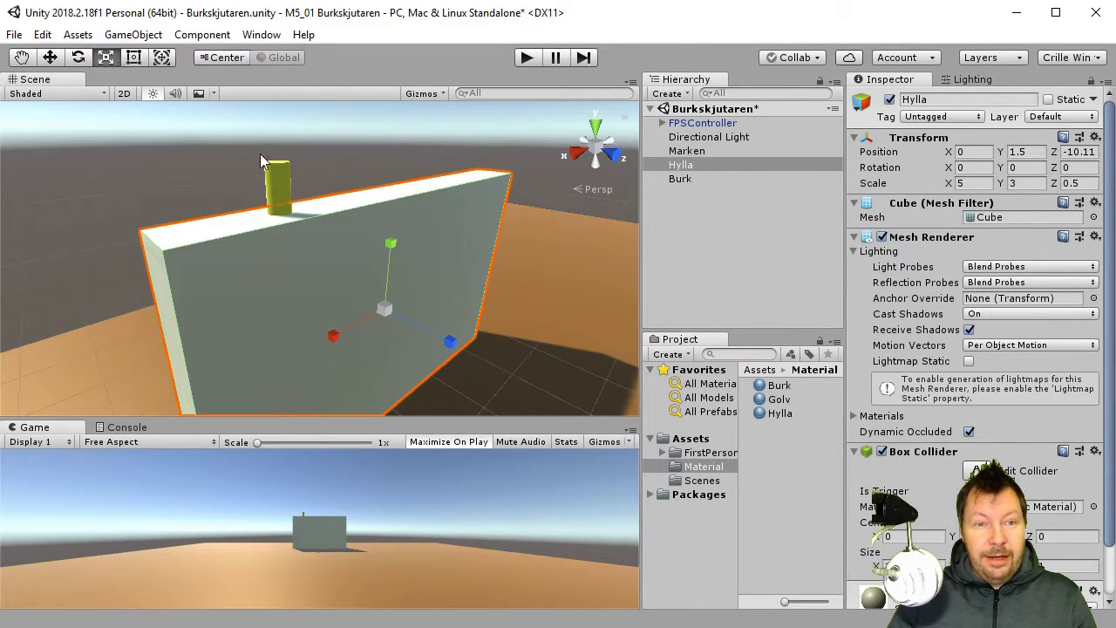
pyautogui.moveTo(393, 243)
pyautogui.mouseDown()
pyautogui.moveTo(397, 272)
pyautogui.moveTo(397, 260)
pyautogui.mouseUp()
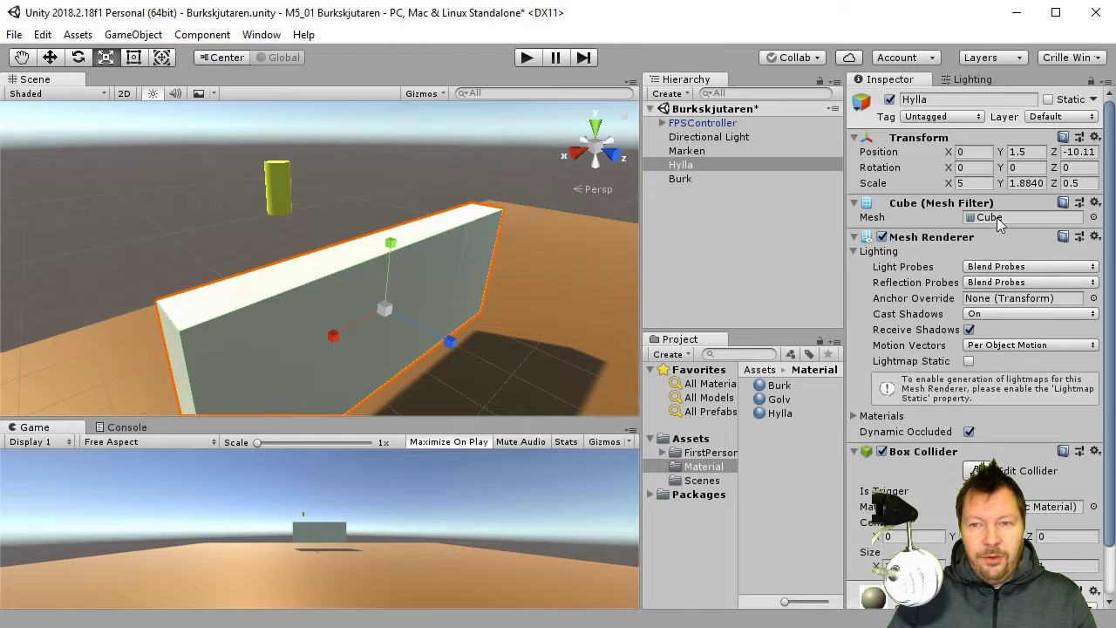
pyautogui.click(1022, 184)
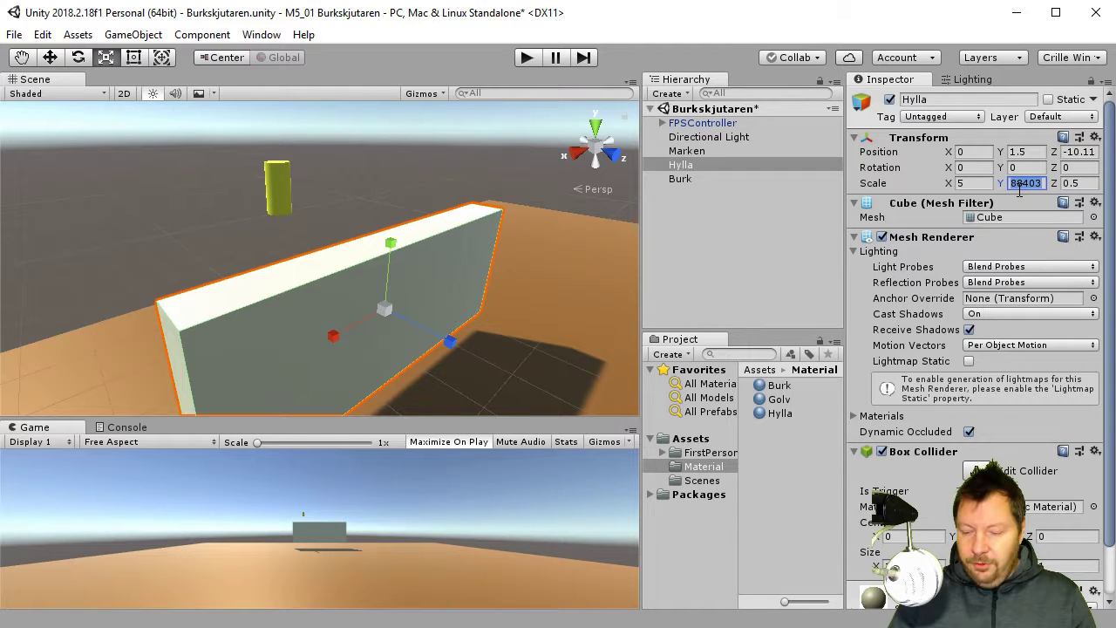
pyautogui.write('1.2')
pyautogui.press('Tab')
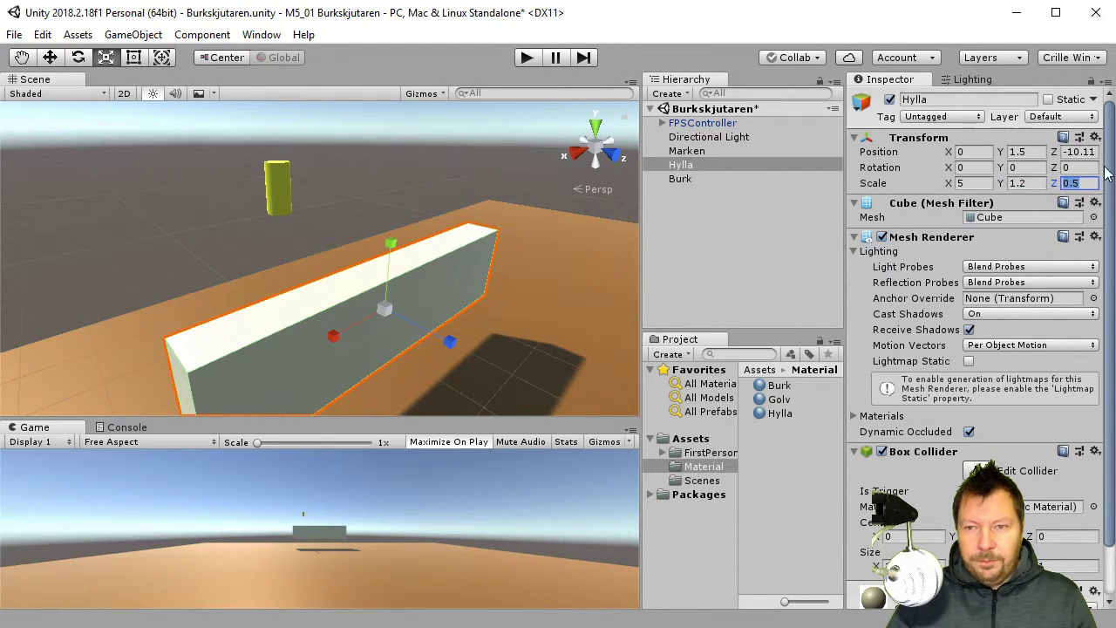
pyautogui.click(1037, 185)
pyautogui.write('2')
pyautogui.press('Tab')
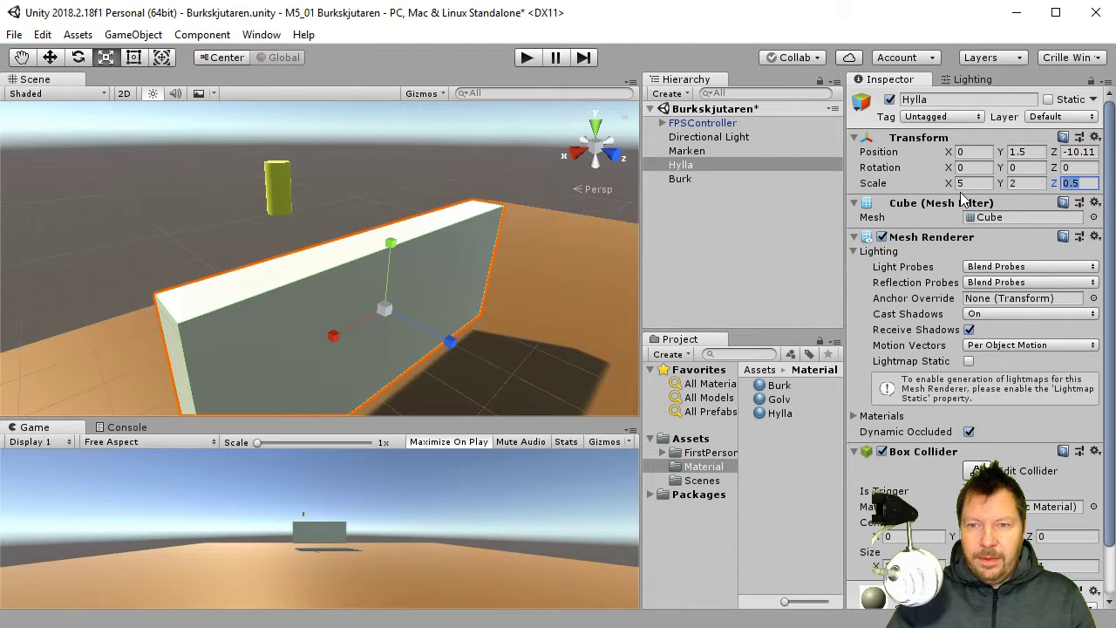
# - Lower the Hylla shelf onto the ground plane by setting its Y position to 1
pyautogui.scroll(5, 491, 319)
pyautogui.scroll(-5, 496, 336)
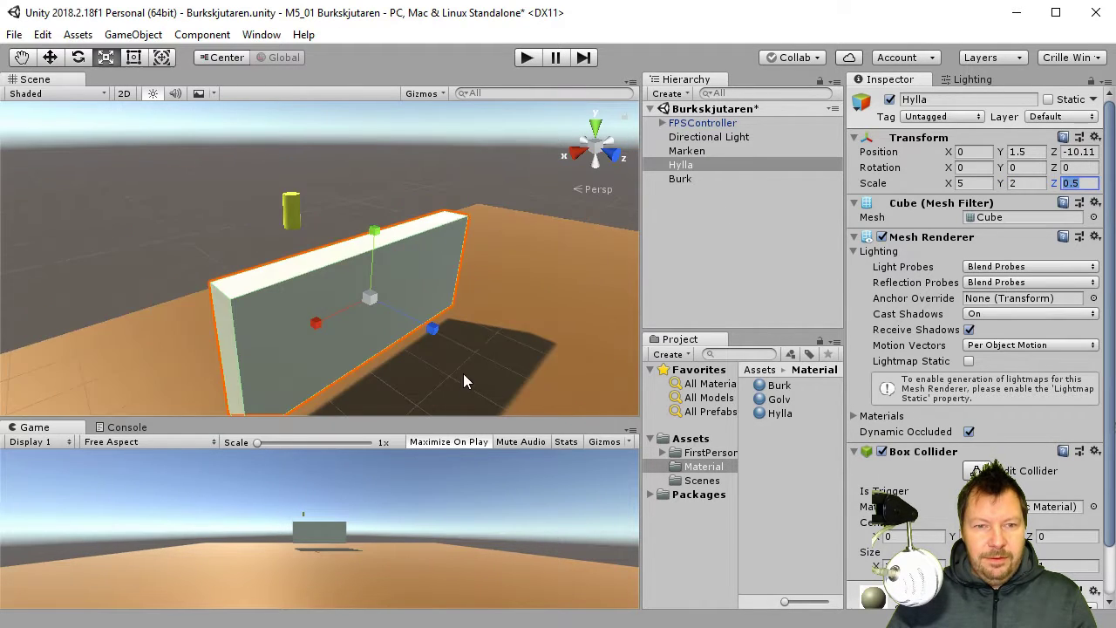
pyautogui.moveTo(463, 373); pyautogui.dragTo(501, 252, button='right')
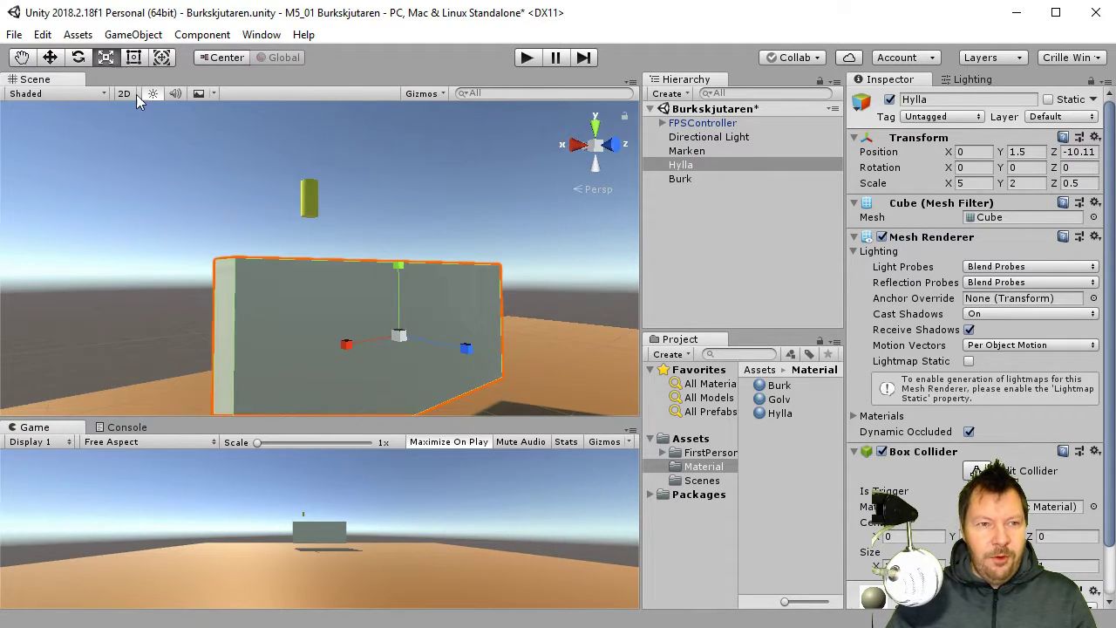
pyautogui.click(50, 57)
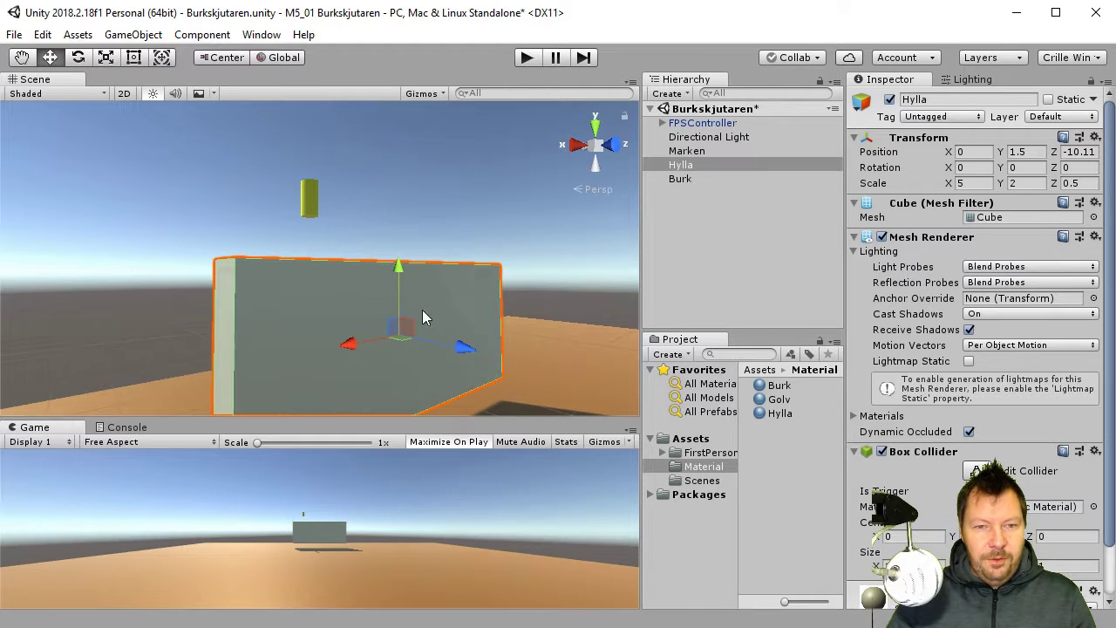
pyautogui.moveTo(422, 317); pyautogui.dragTo(448, 307, button='right')
pyautogui.moveTo(393, 220); pyautogui.dragTo(421, 244)
pyautogui.click(1029, 152)
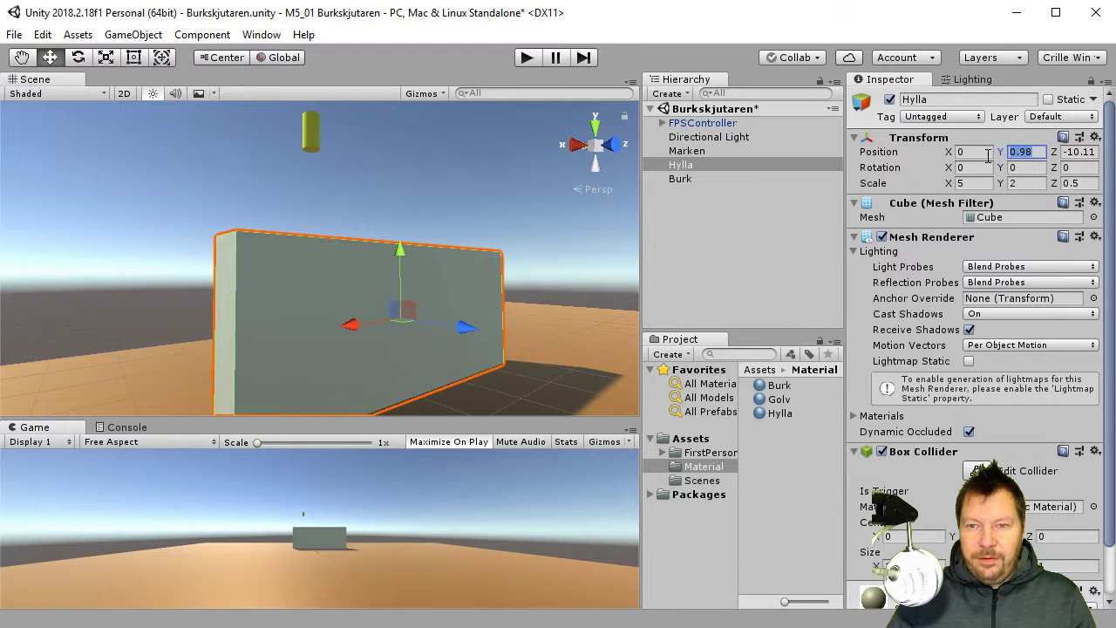
pyautogui.write('1')
pyautogui.press('Tab')
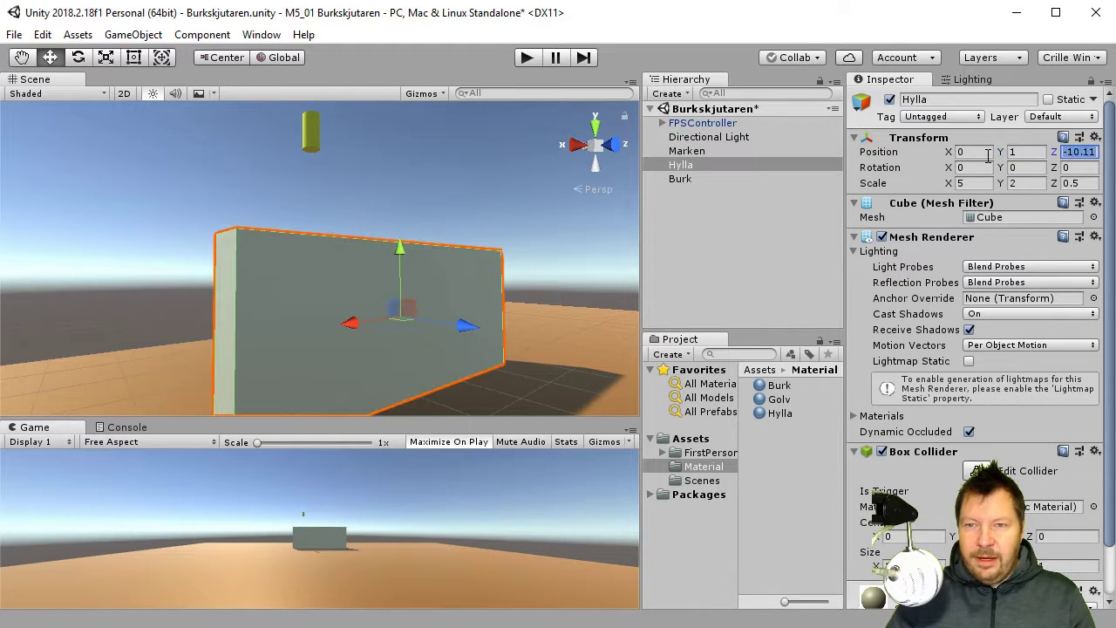
# - Lower the Burk can onto the top surface of the Hylla shelf, at about Y 2.204, and briefly play-test the scene
pyautogui.click(312, 135)
pyautogui.moveTo(351, 166); pyautogui.dragTo(361, 206, button='middle')
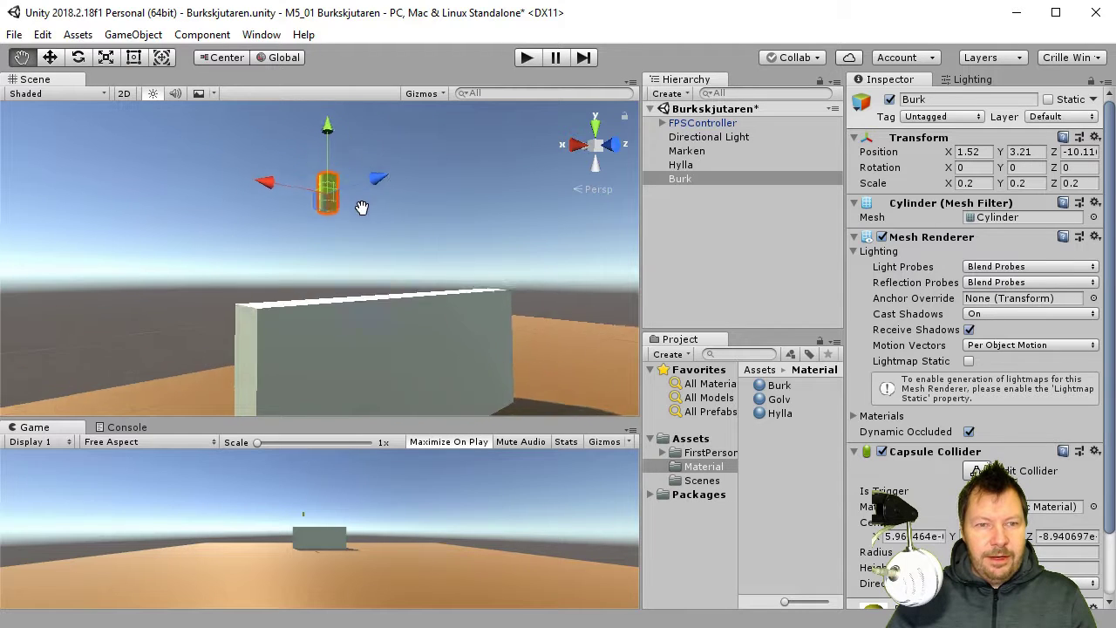
pyautogui.moveTo(333, 141); pyautogui.dragTo(552, 185)
pyautogui.click(529, 58)
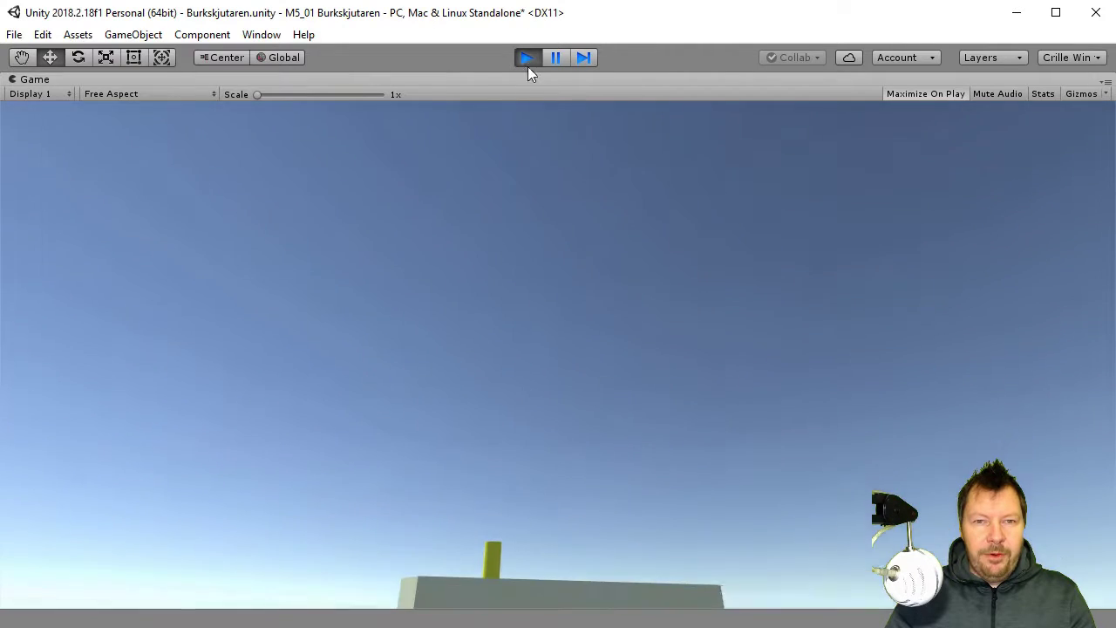
pyautogui.click(527, 57)
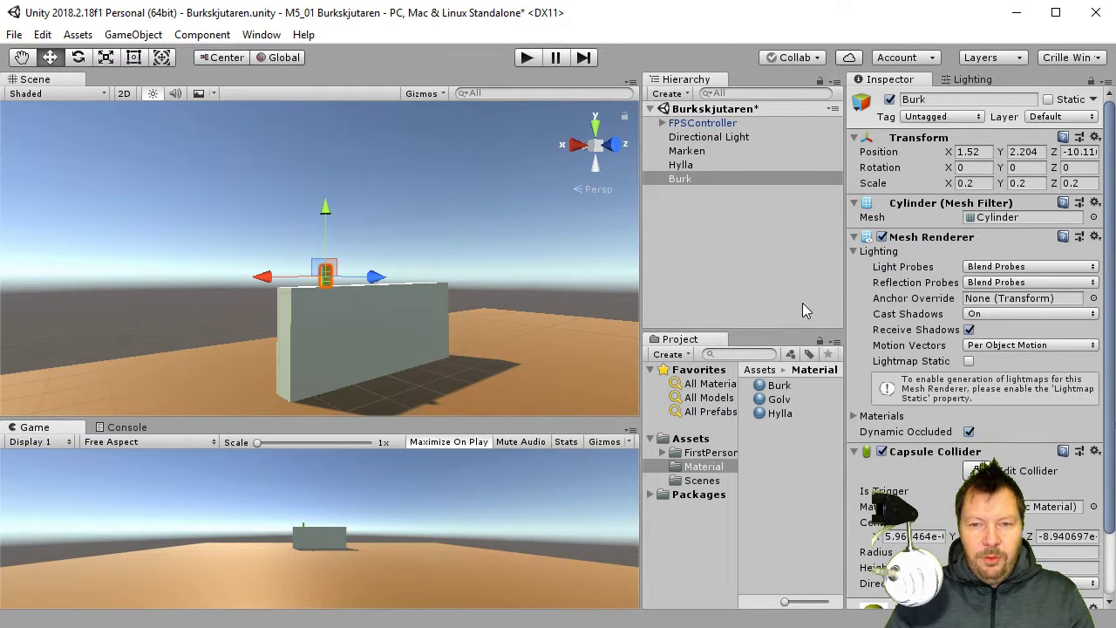
# - Create a new folder named Prefab directly inside the project's Assets folder
pyautogui.click(697, 438)
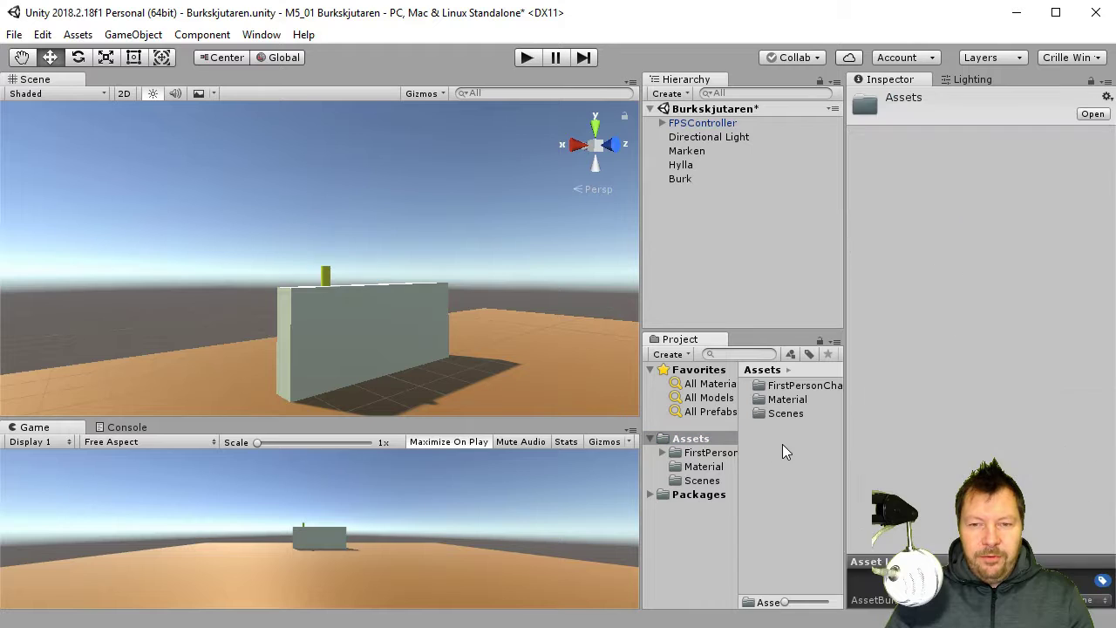
pyautogui.rightClick(783, 446)
pyautogui.moveTo(954, 457)
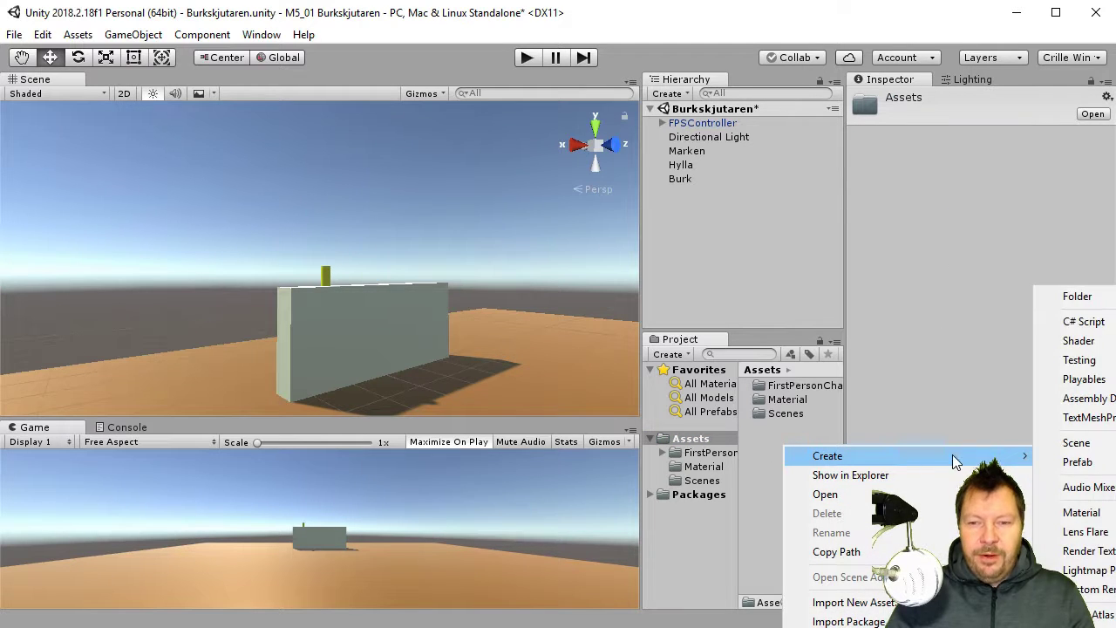
pyautogui.click(1100, 296)
pyautogui.write('Pre')
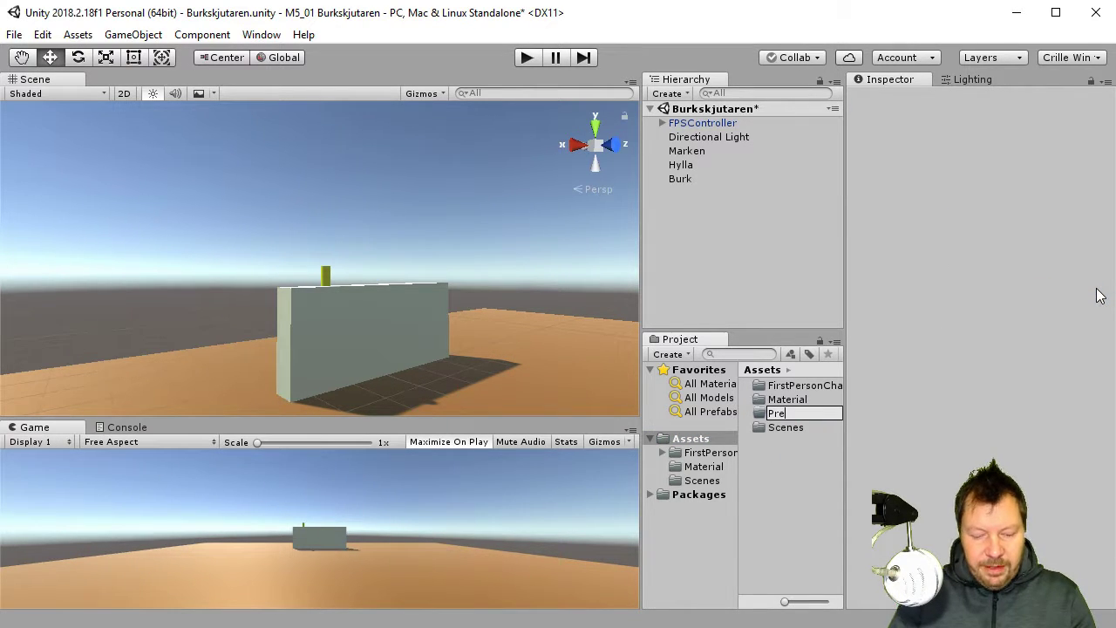
pyautogui.write('fab')
pyautogui.press('Return')
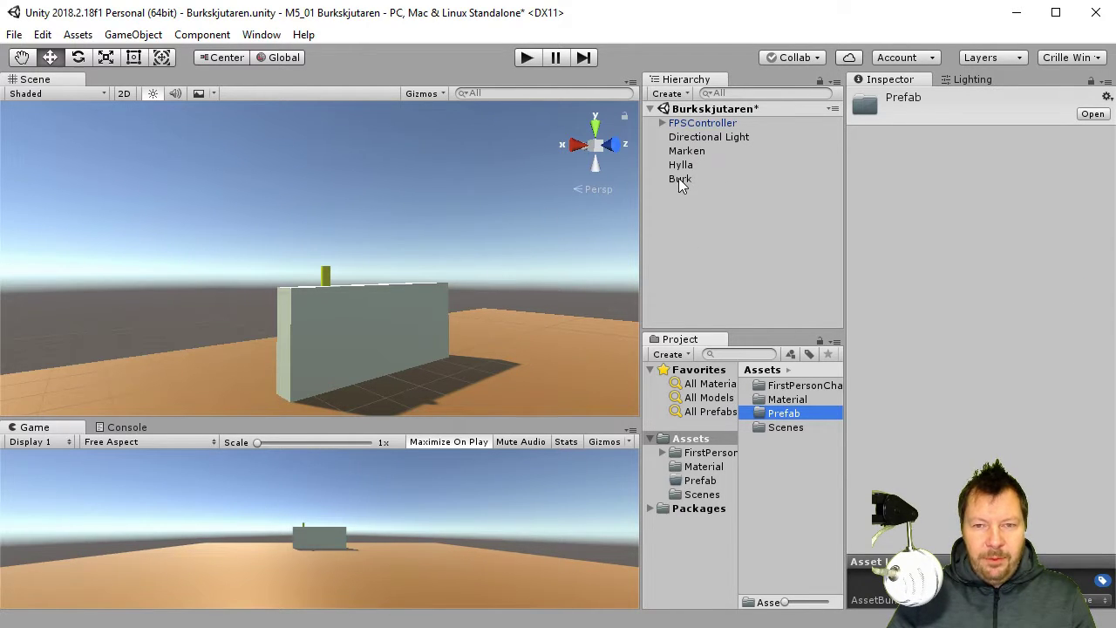
# - Make a prefab of the Burk can in the Prefab folder and look through its component settings
pyautogui.click(700, 480)
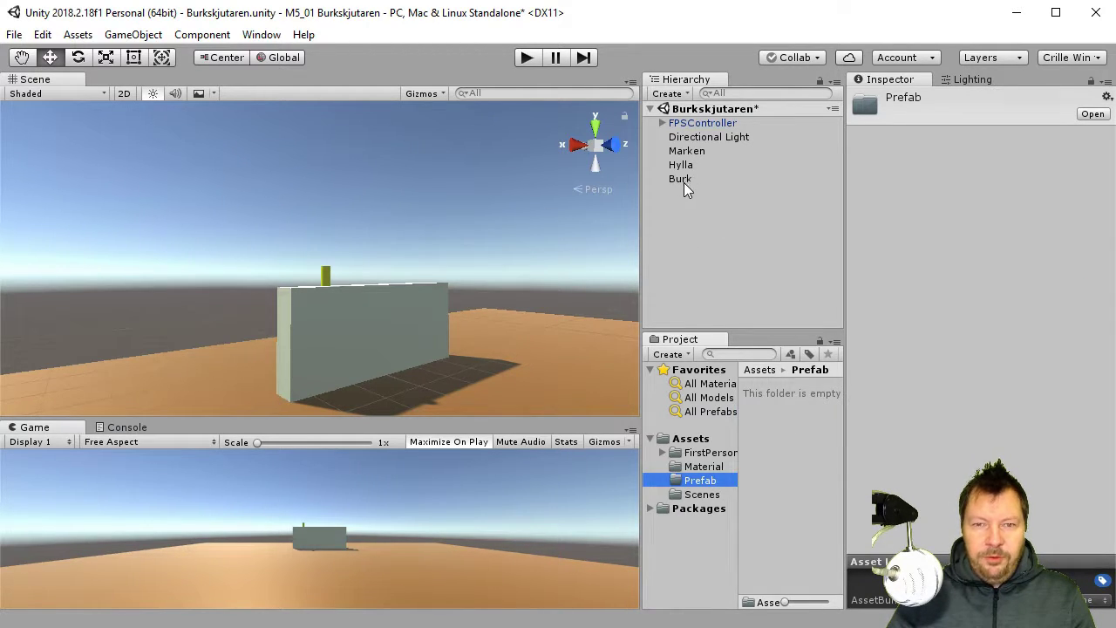
pyautogui.moveTo(684, 182); pyautogui.dragTo(814, 416)
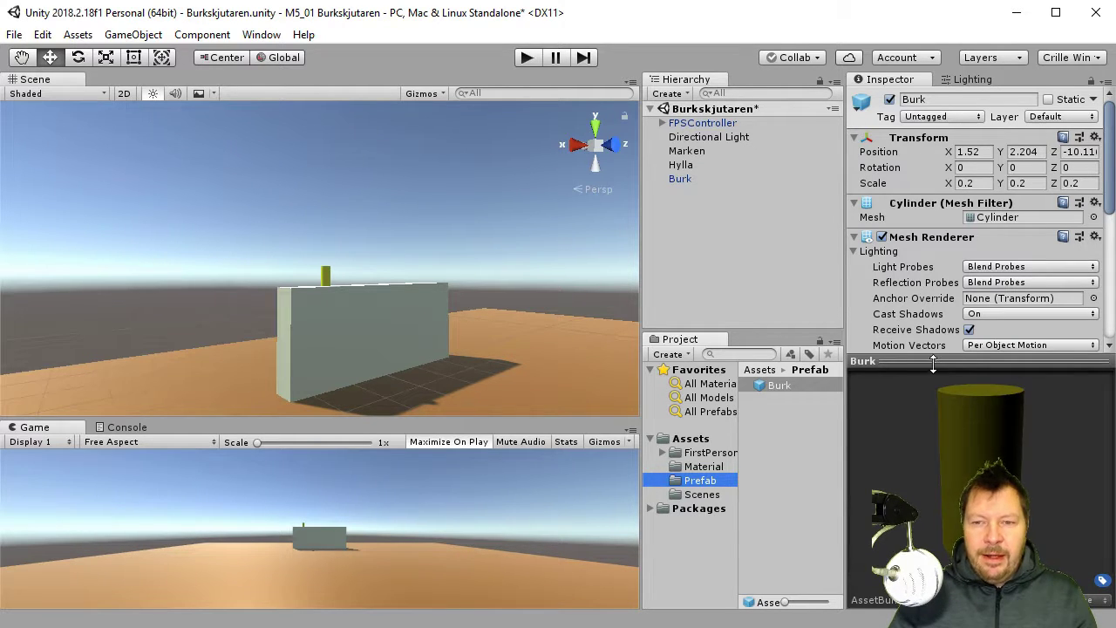
pyautogui.moveTo(933, 364); pyautogui.dragTo(933, 438)
pyautogui.scroll(-5, 974, 350)
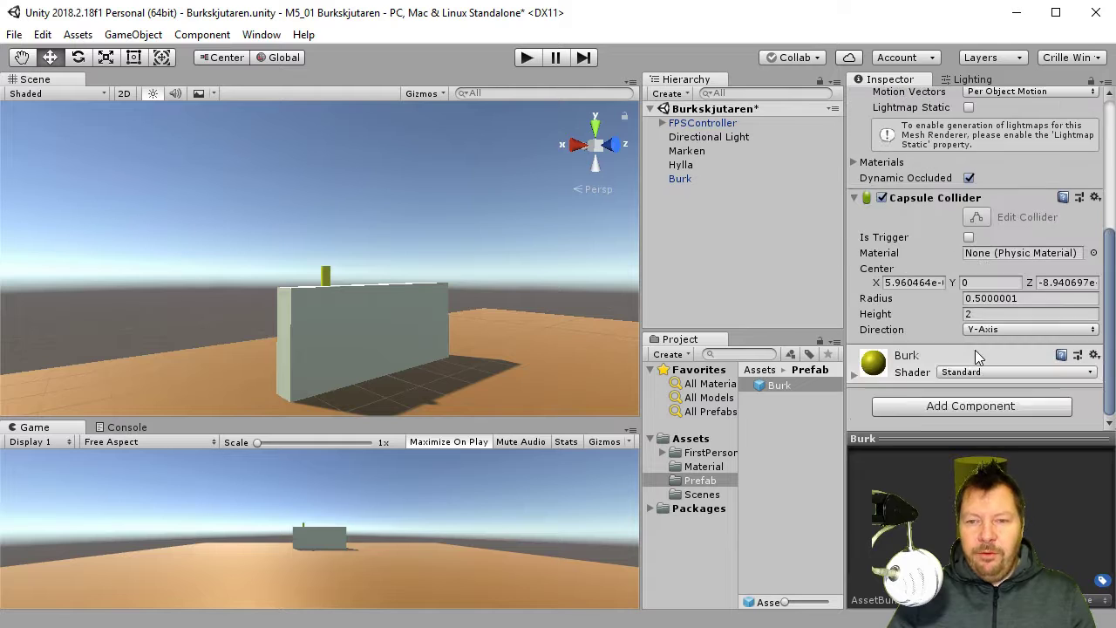
pyautogui.scroll(5, 968, 351)
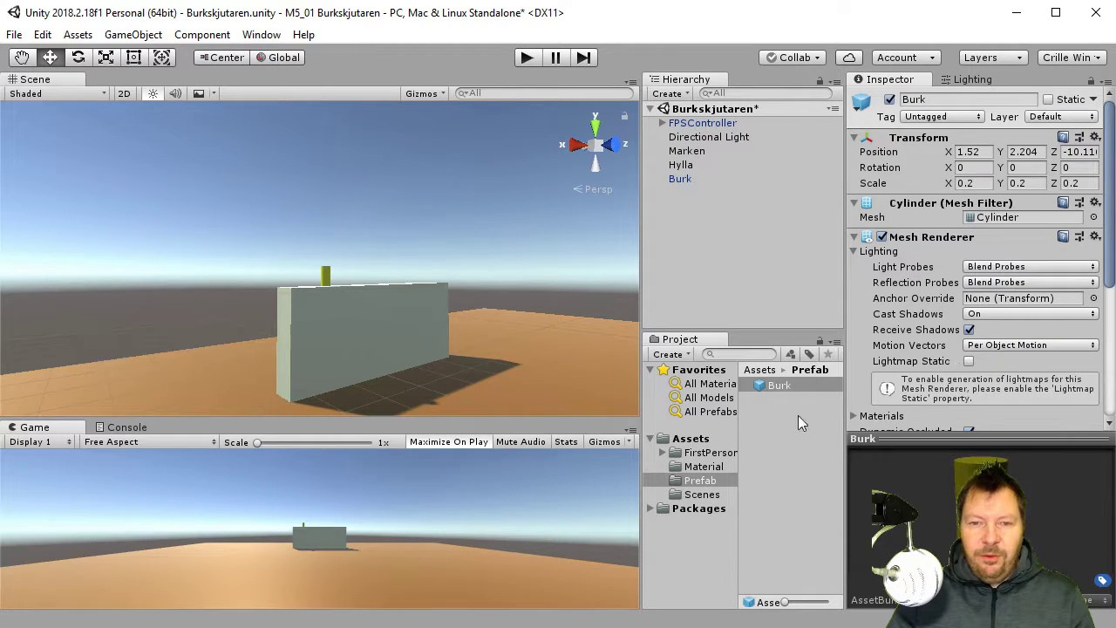